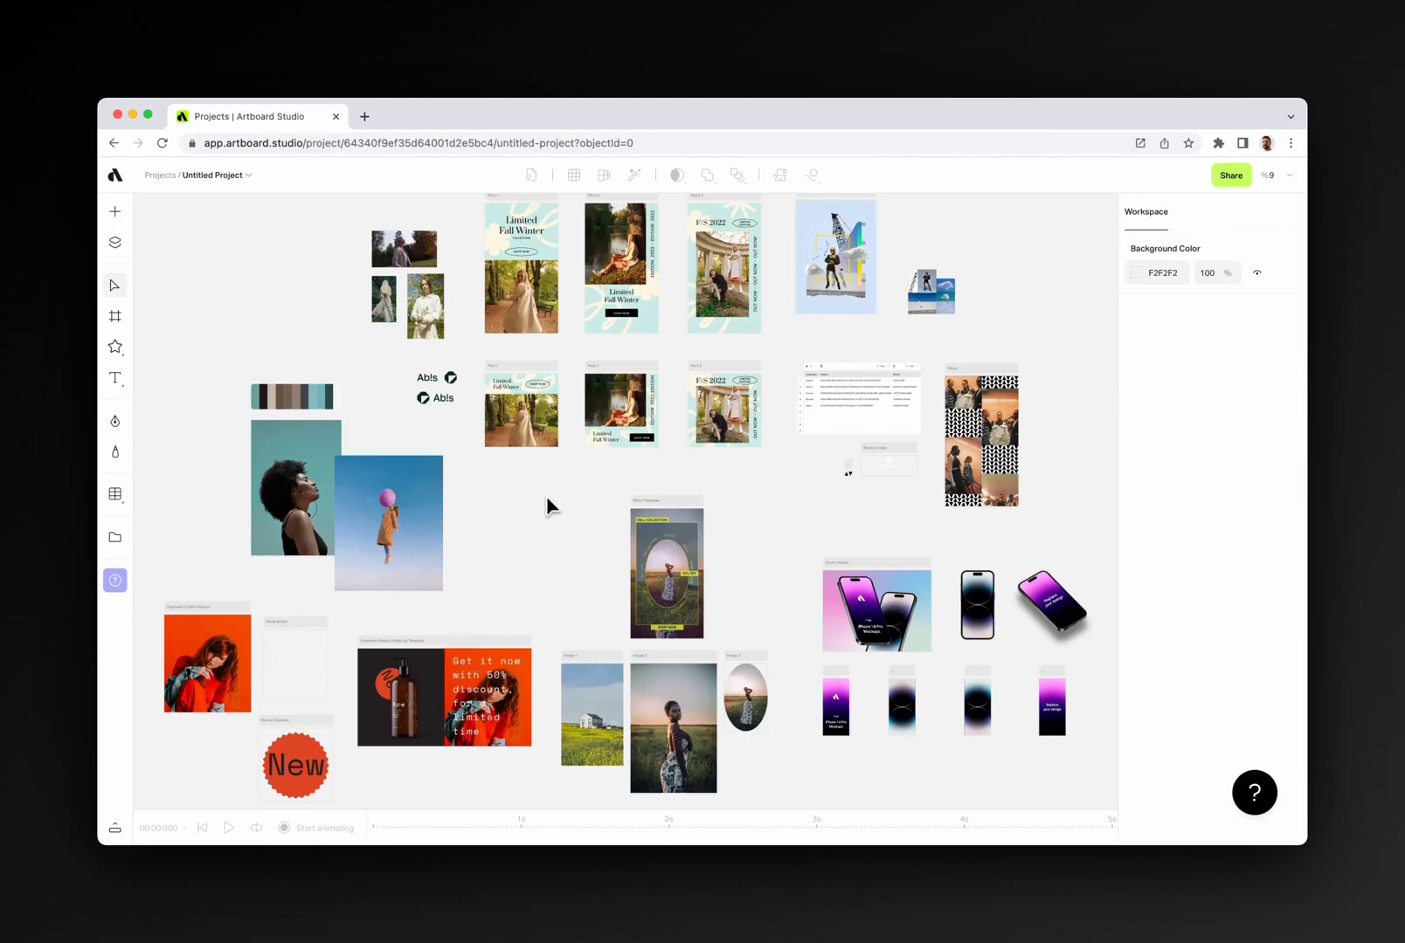
# Preview the Limited Fall Winter and Fall Collection story artboards to play their animations.
pyautogui.moveTo(547, 494); pyautogui.dragTo(516, 537)
pyautogui.scroll(5, 538, 377)
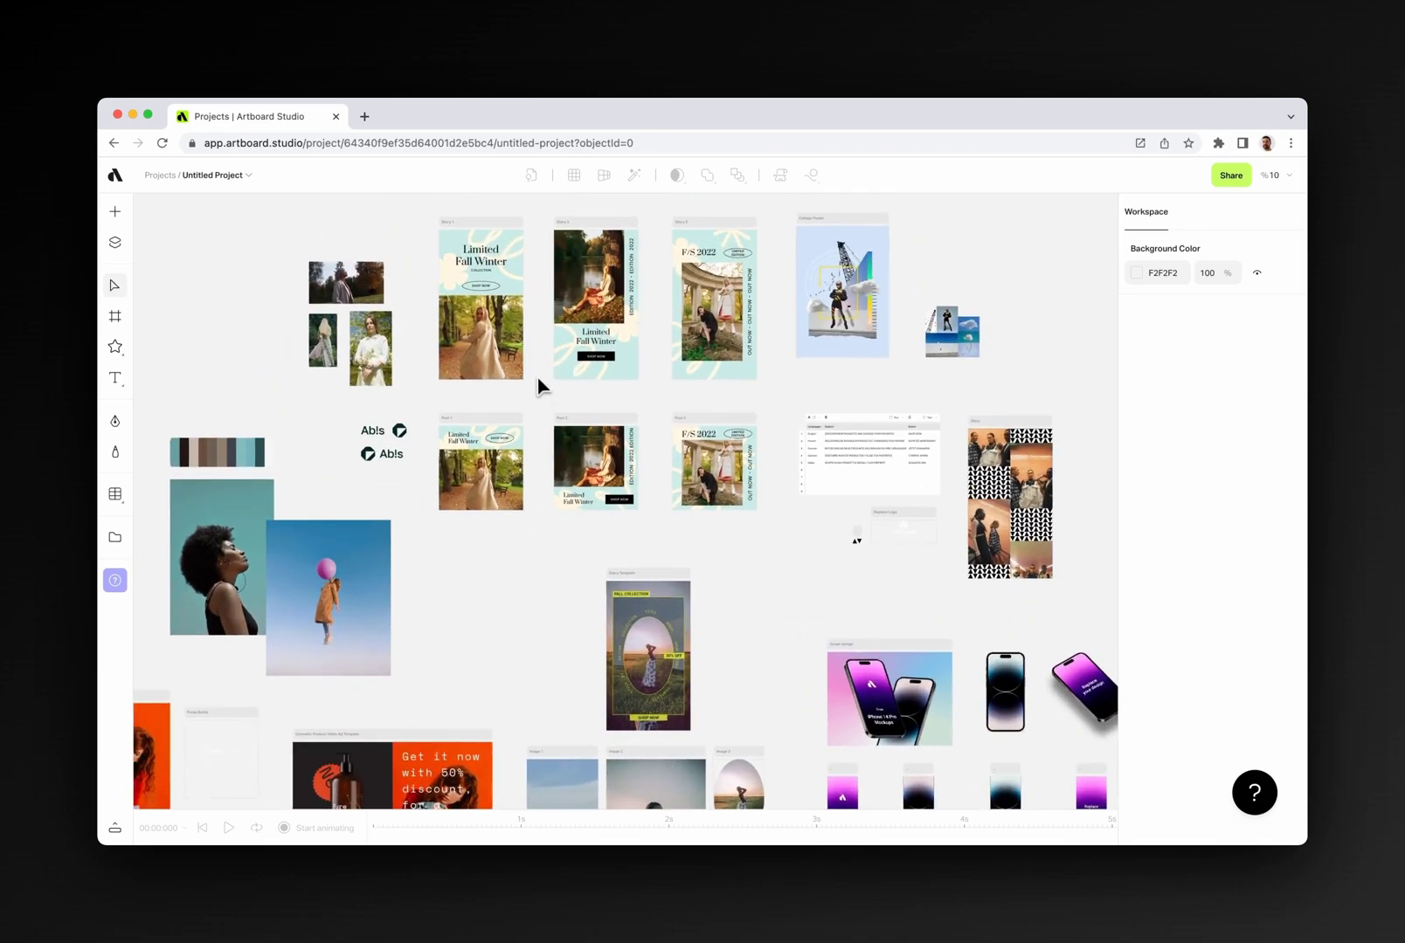
pyautogui.scroll(2, 537, 371)
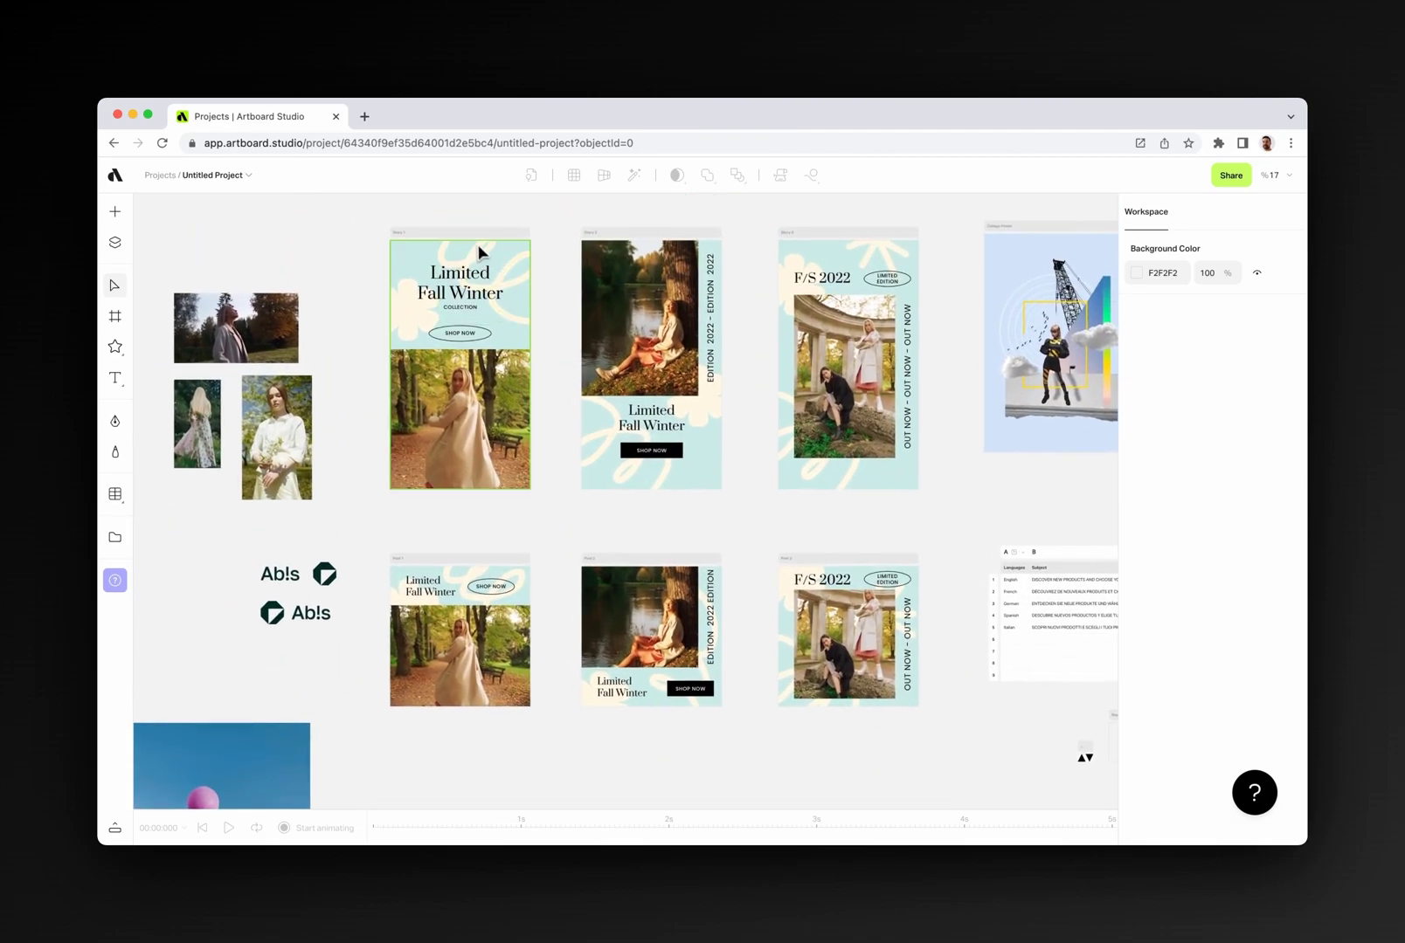
pyautogui.click(468, 233)
pyautogui.scroll(-8, 712, 270)
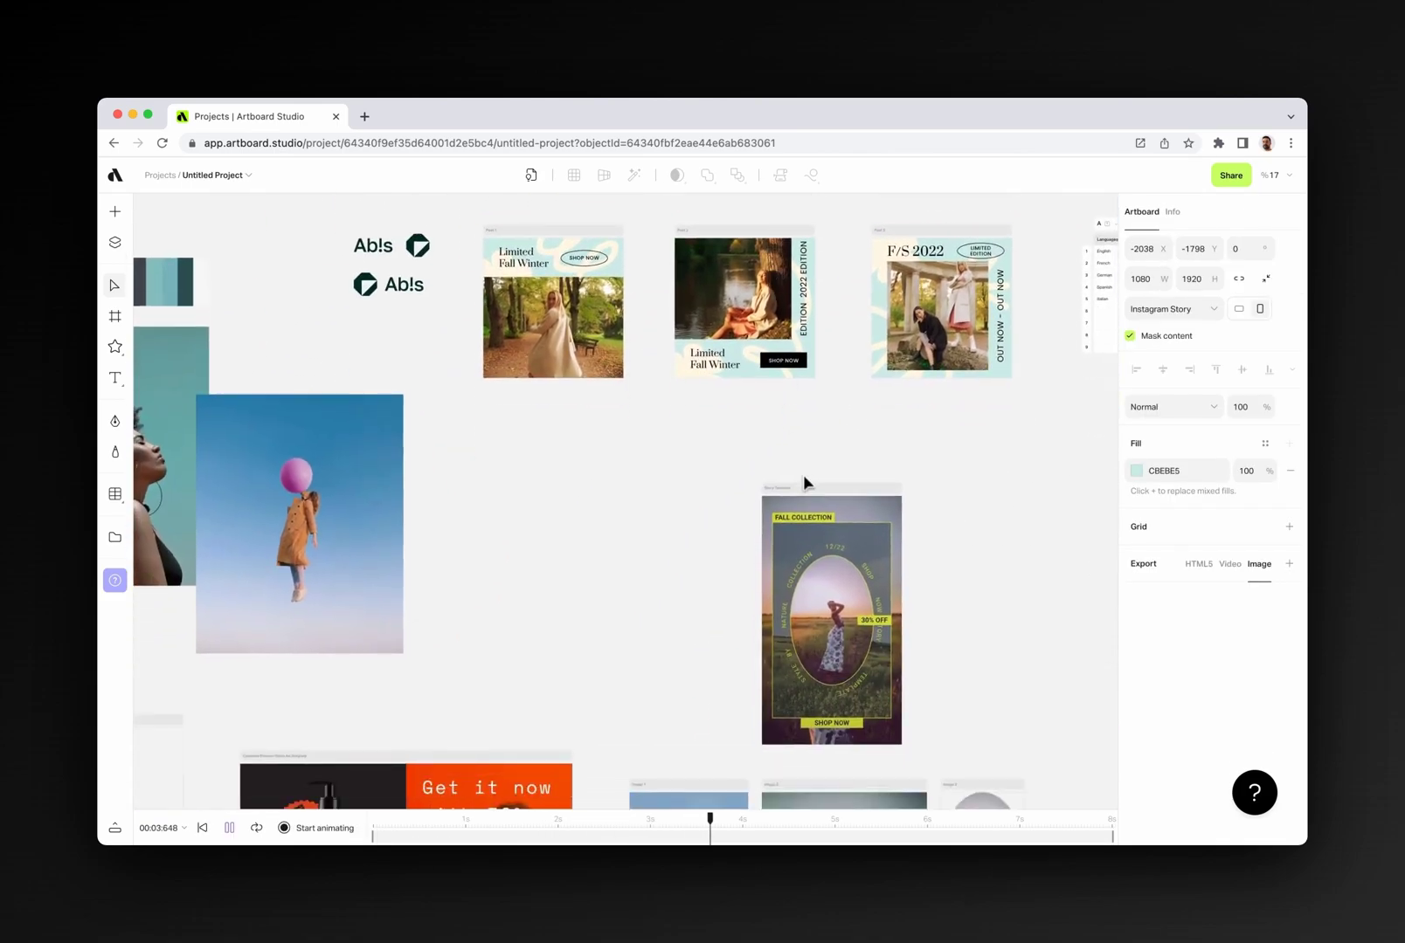
pyautogui.click(805, 486)
pyautogui.scroll(10, 869, 618)
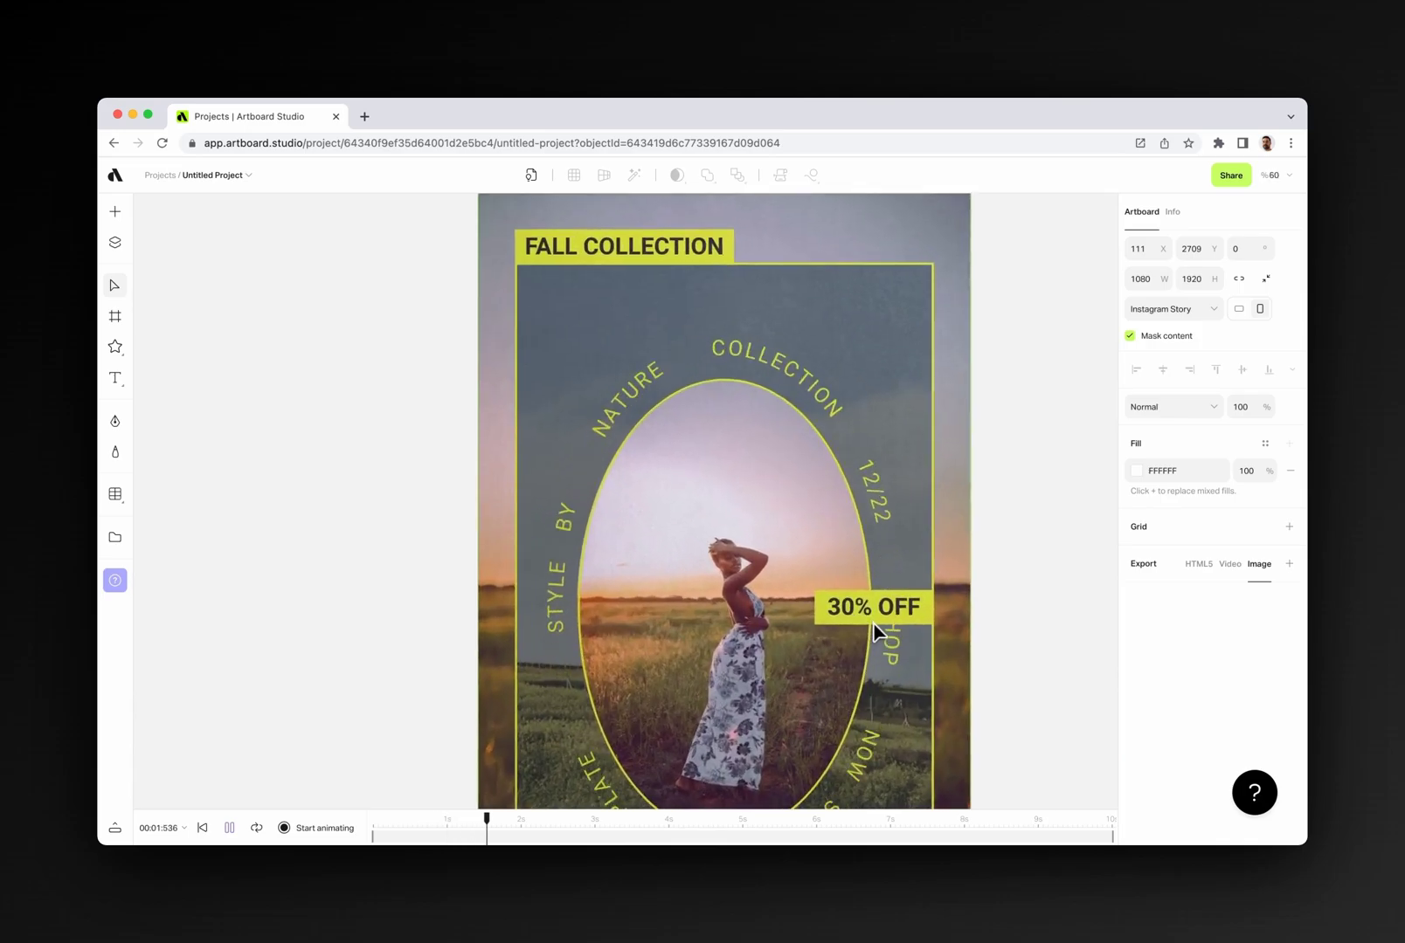
pyautogui.scroll(-10, 874, 628)
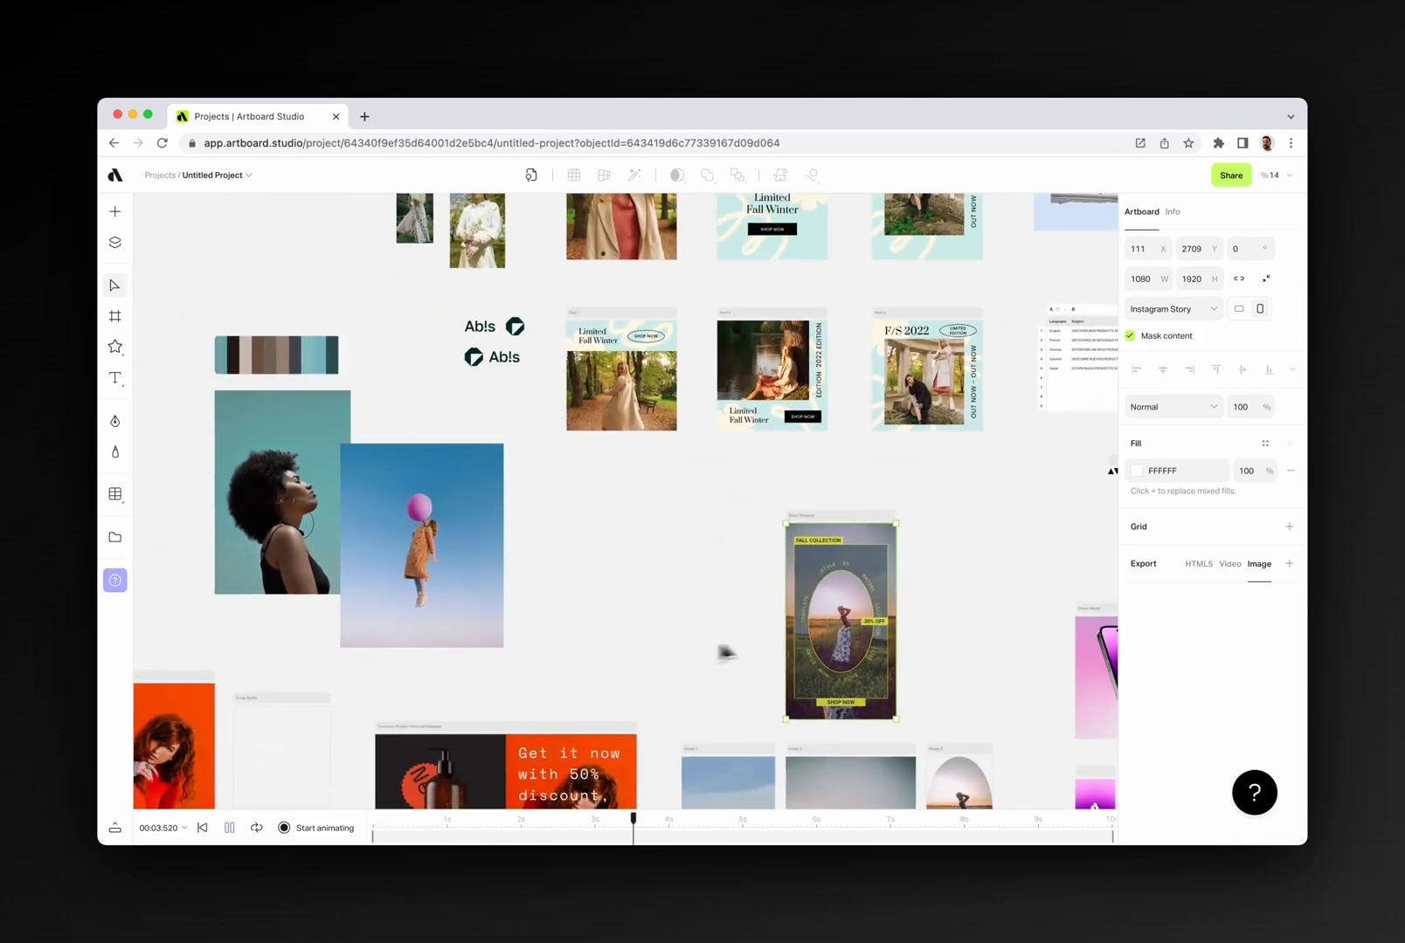
pyautogui.scroll(-4, 723, 652)
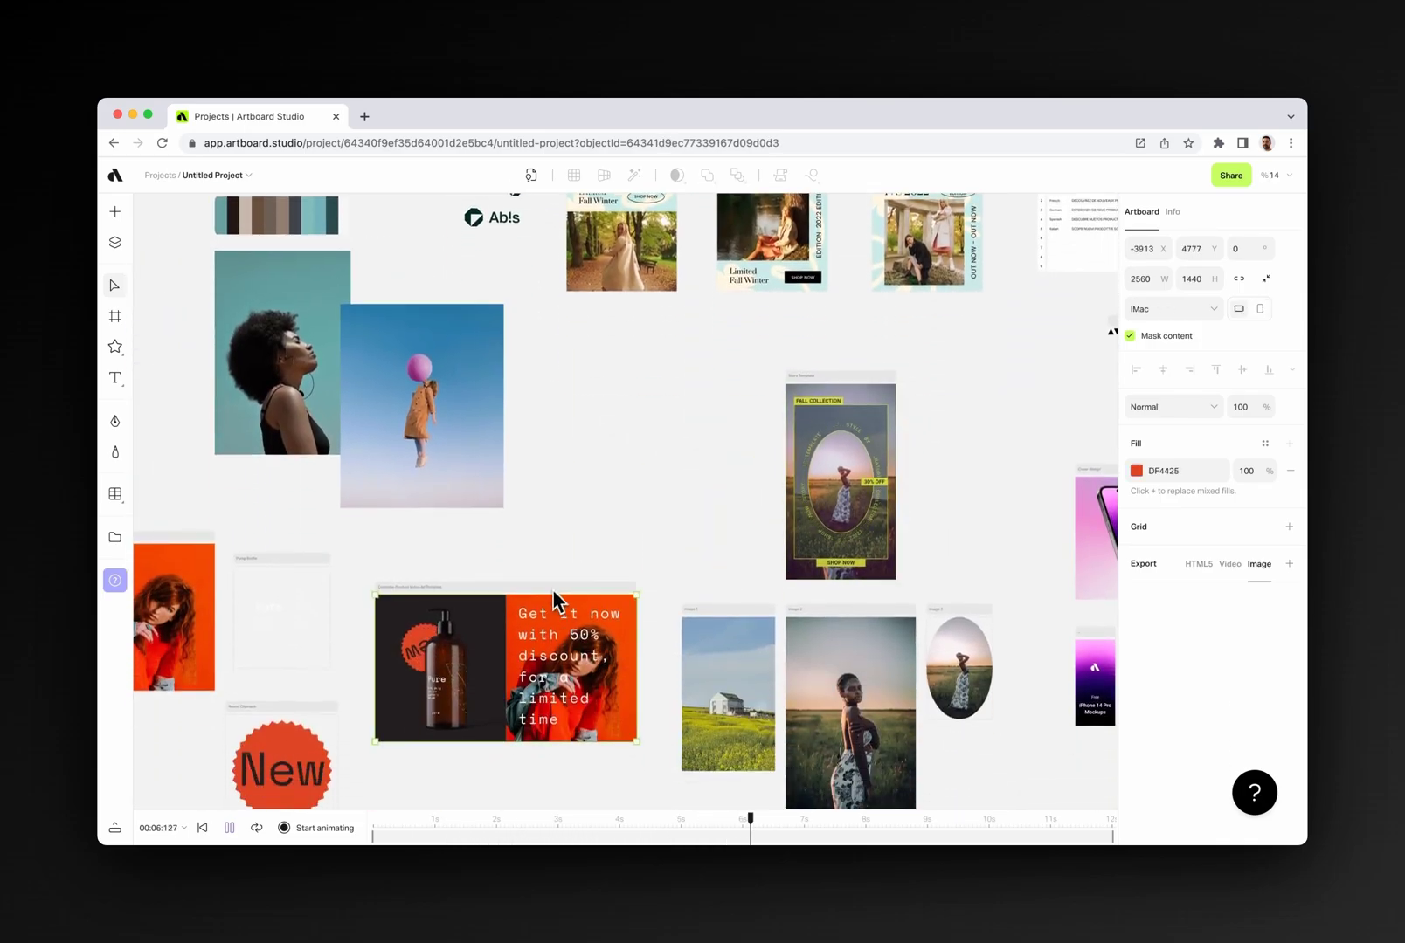
pyautogui.scroll(8, 489, 643)
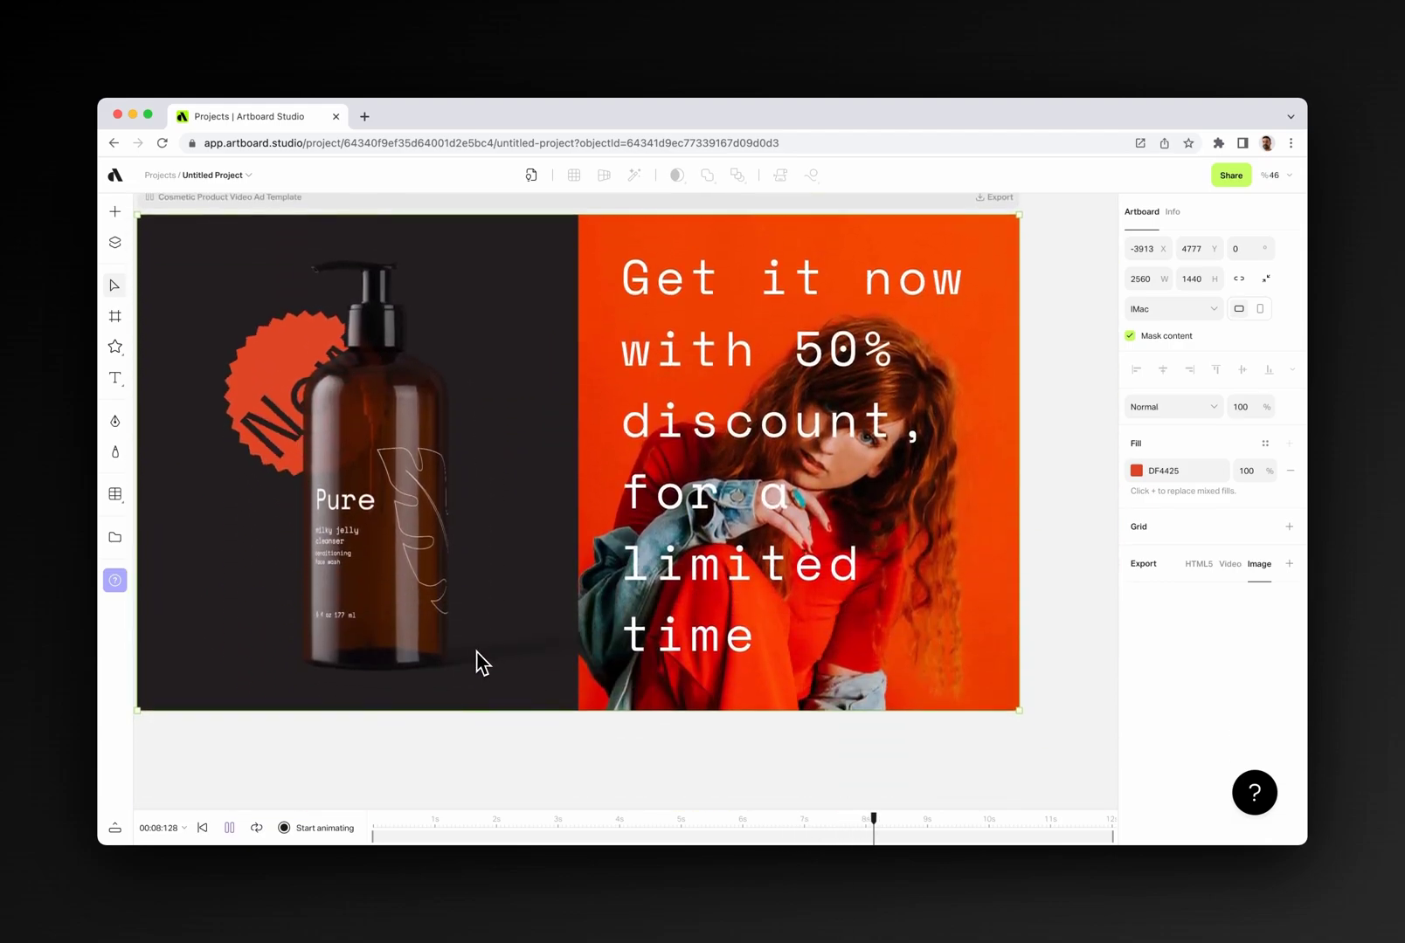
pyautogui.scroll(-3, 483, 664)
# Scrub the ad's animation from about 1.6 to 4.8 seconds on the timeline.
pyautogui.click(475, 821)
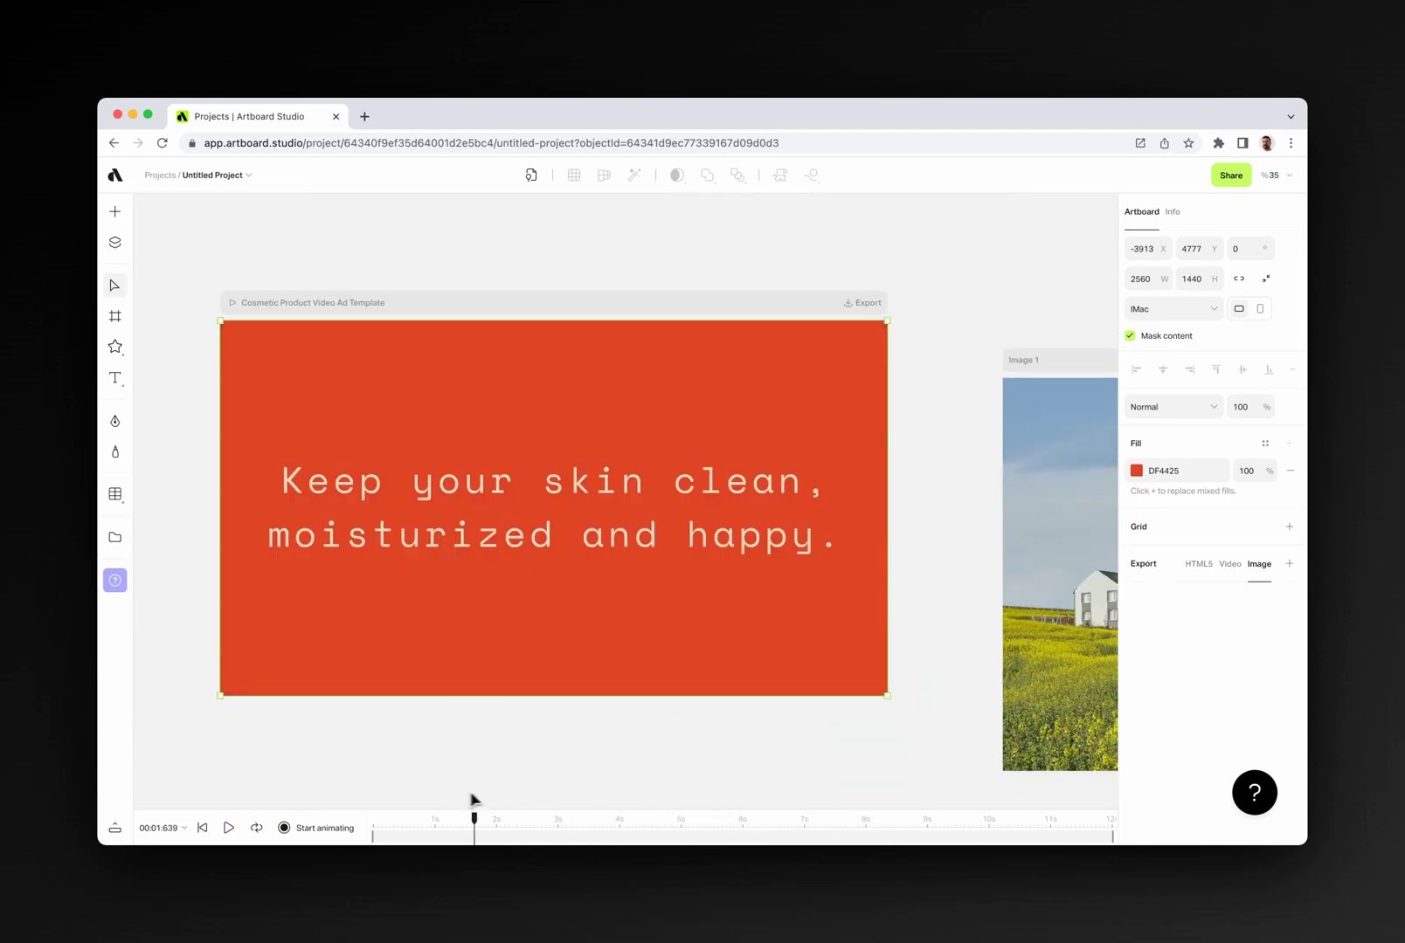
pyautogui.moveTo(472, 797); pyautogui.dragTo(668, 803)
pyautogui.scroll(-5, 671, 608)
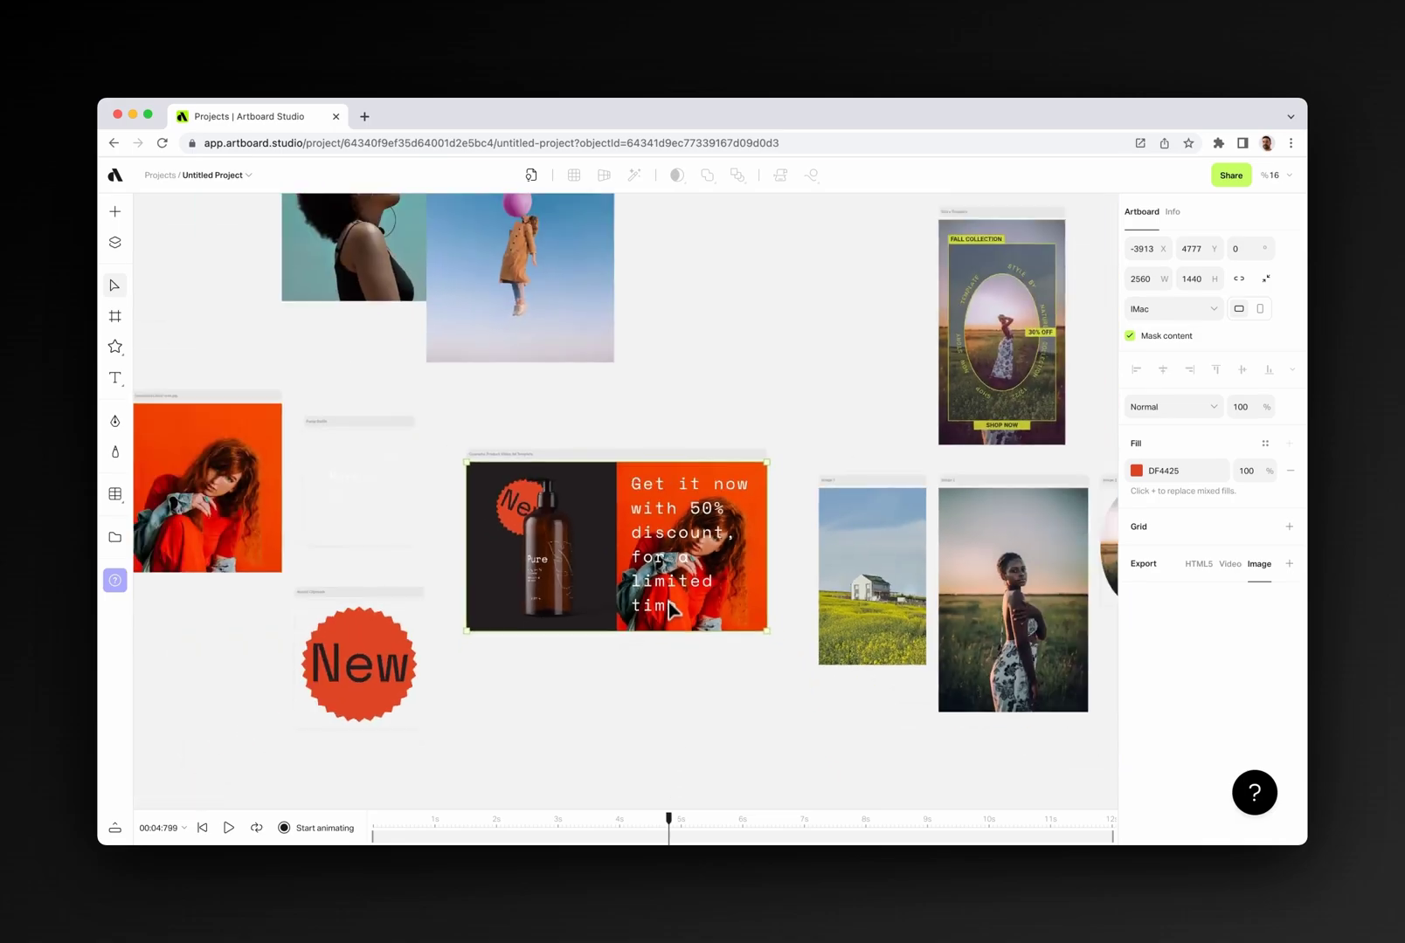
pyautogui.scroll(-3, 671, 609)
# Inspect the languages table and the woman-in-coat and woman-in-white video clips' properties.
pyautogui.hscroll(5, 715, 608)
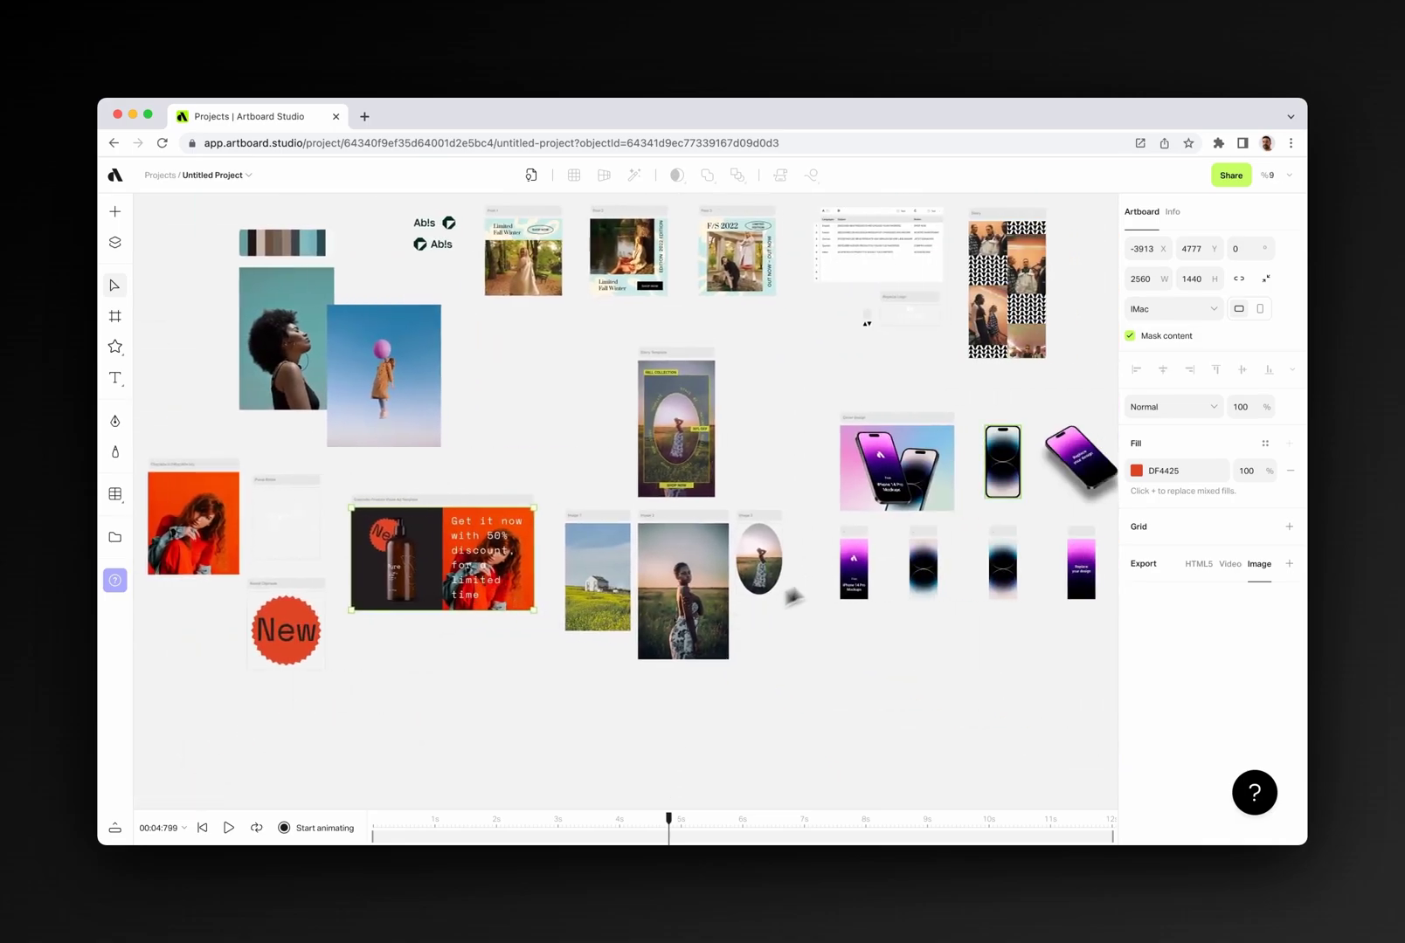
pyautogui.scroll(5, 1011, 450)
pyautogui.scroll(5, 1011, 454)
pyautogui.hscroll(1, 1011, 454)
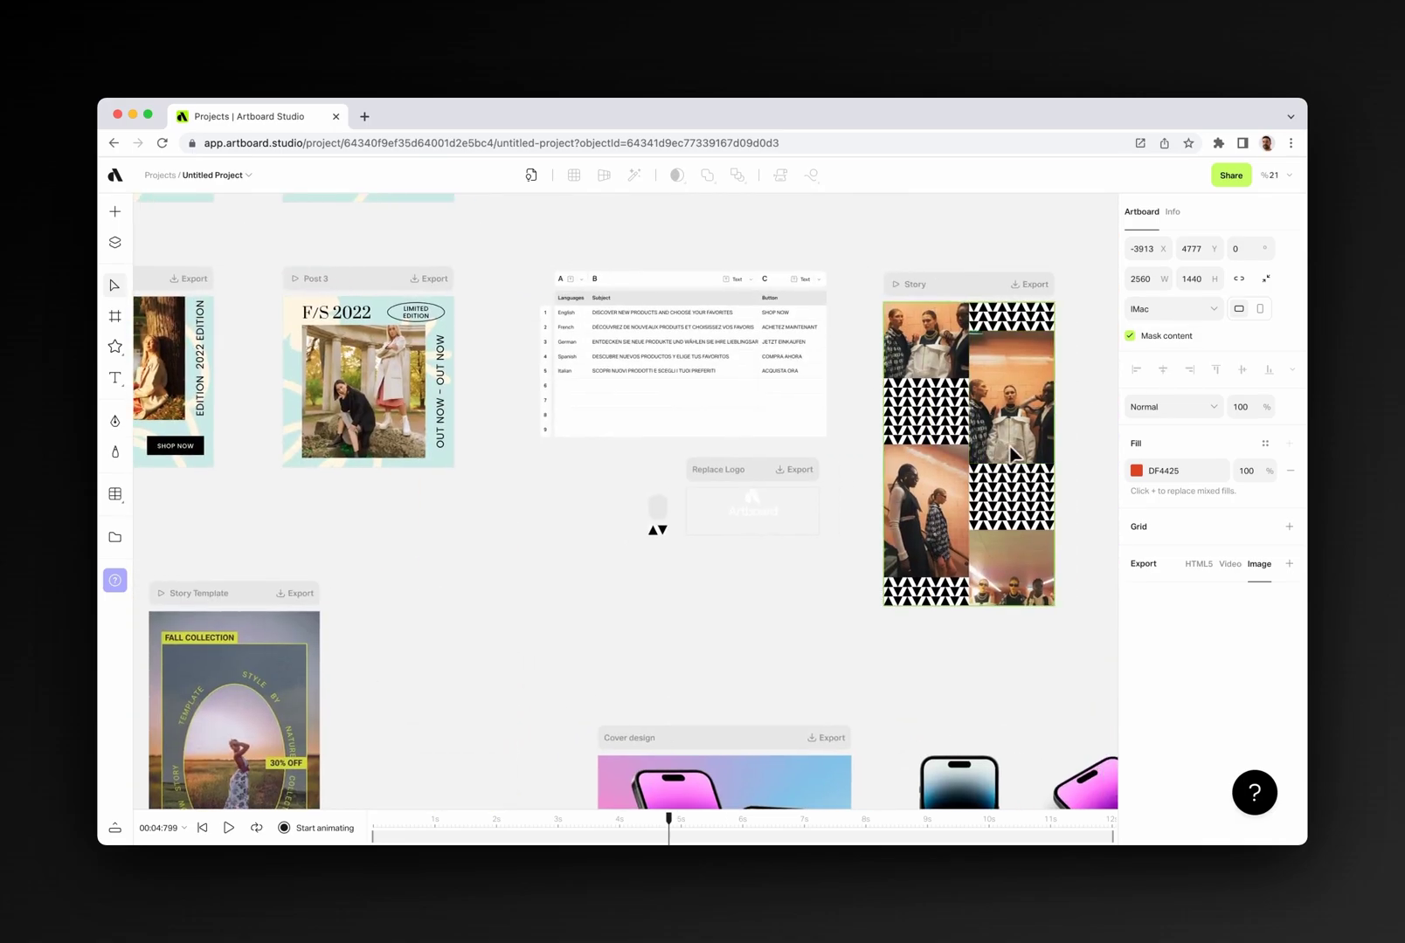
pyautogui.click(690, 382)
pyautogui.scroll(-4, 697, 391)
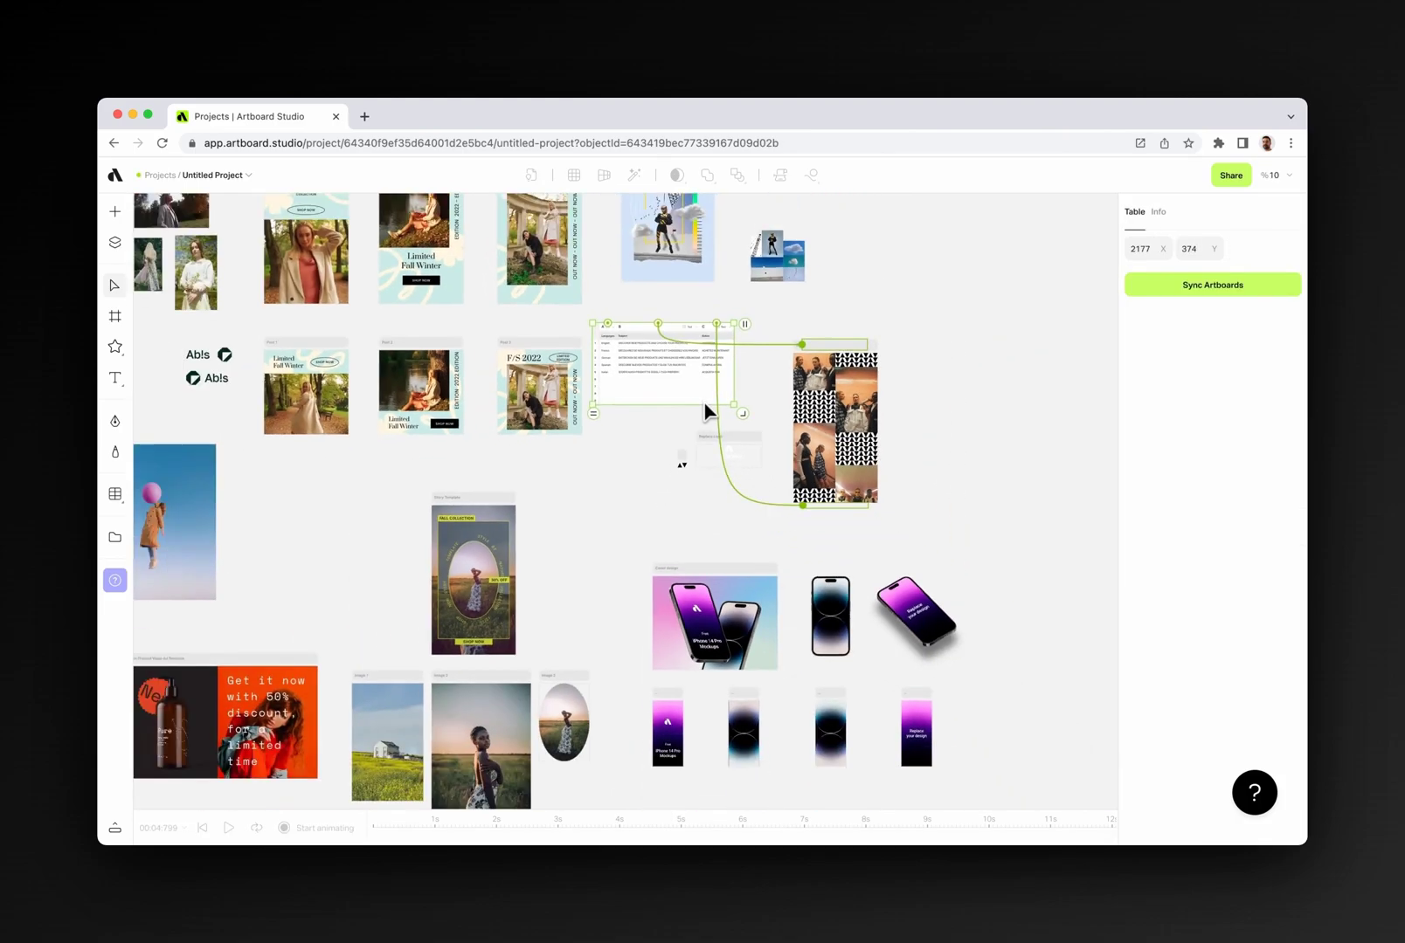
pyautogui.scroll(6, 401, 395)
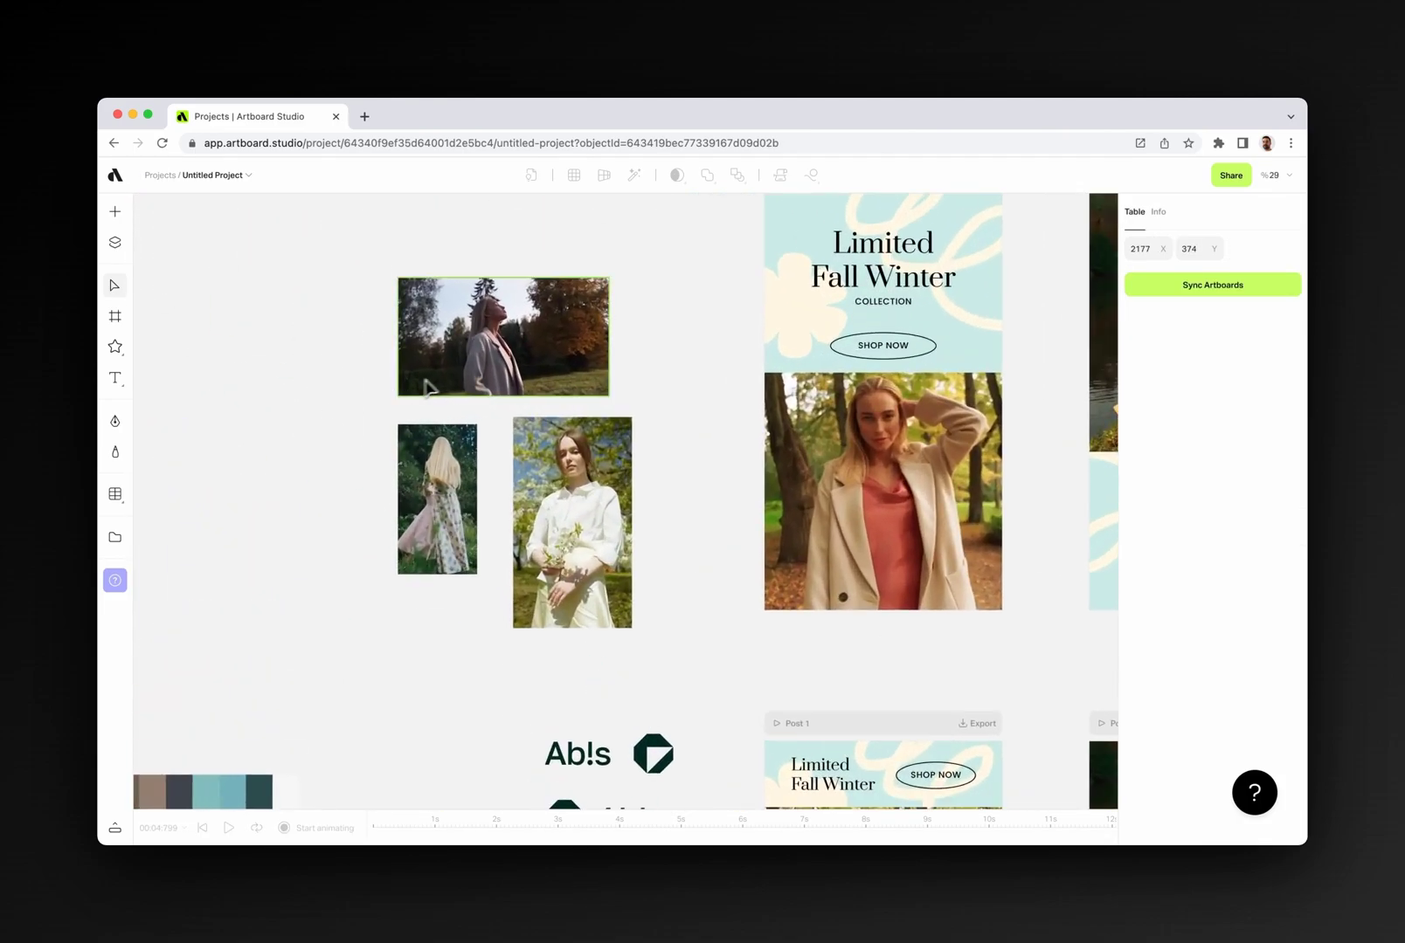
pyautogui.click(472, 376)
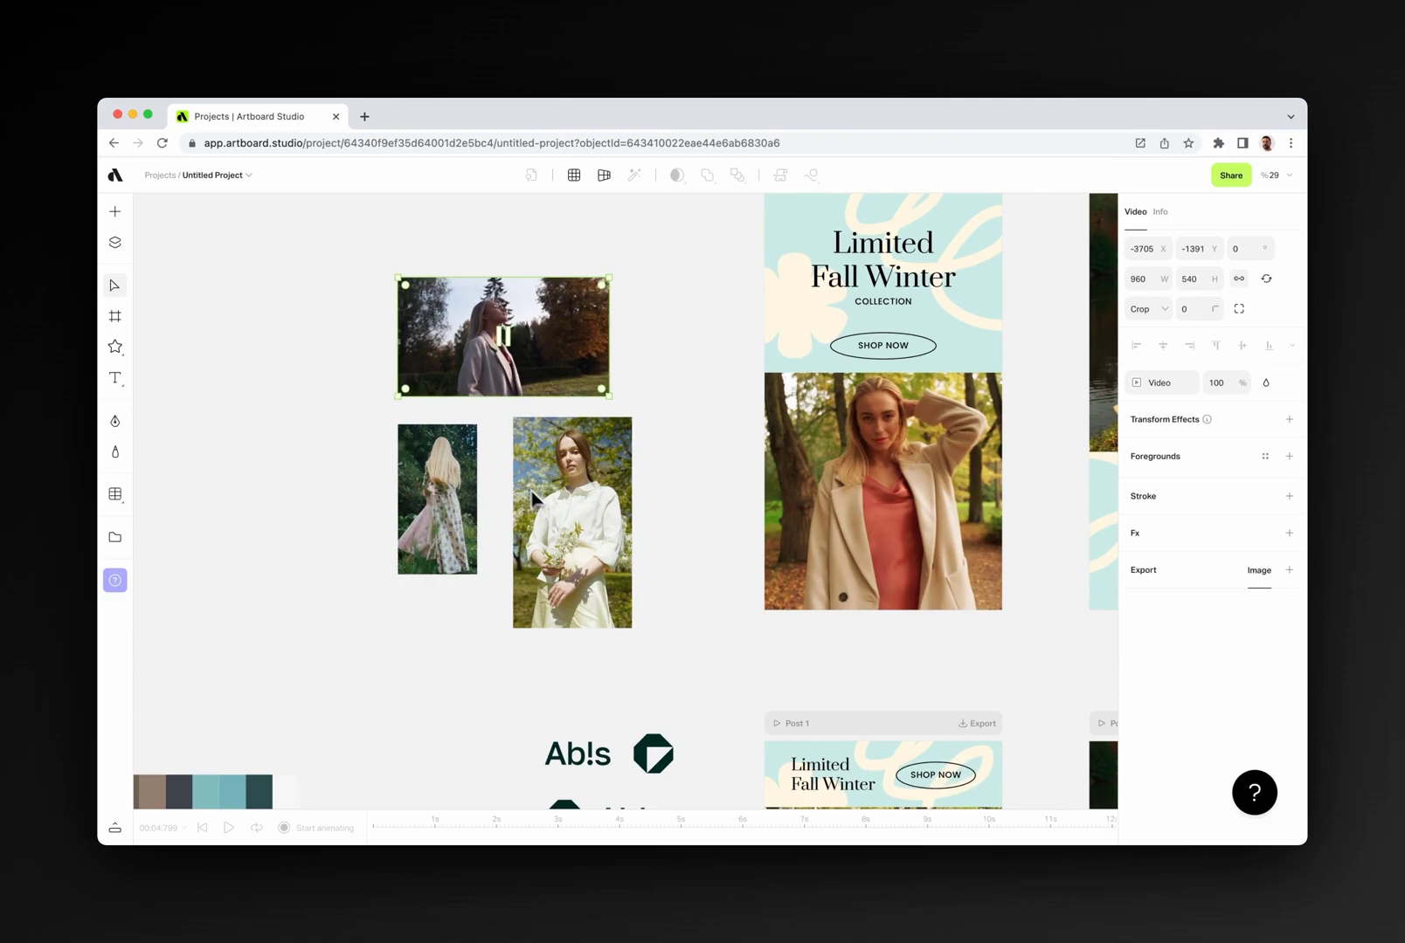
pyautogui.click(567, 539)
pyautogui.scroll(5, 564, 530)
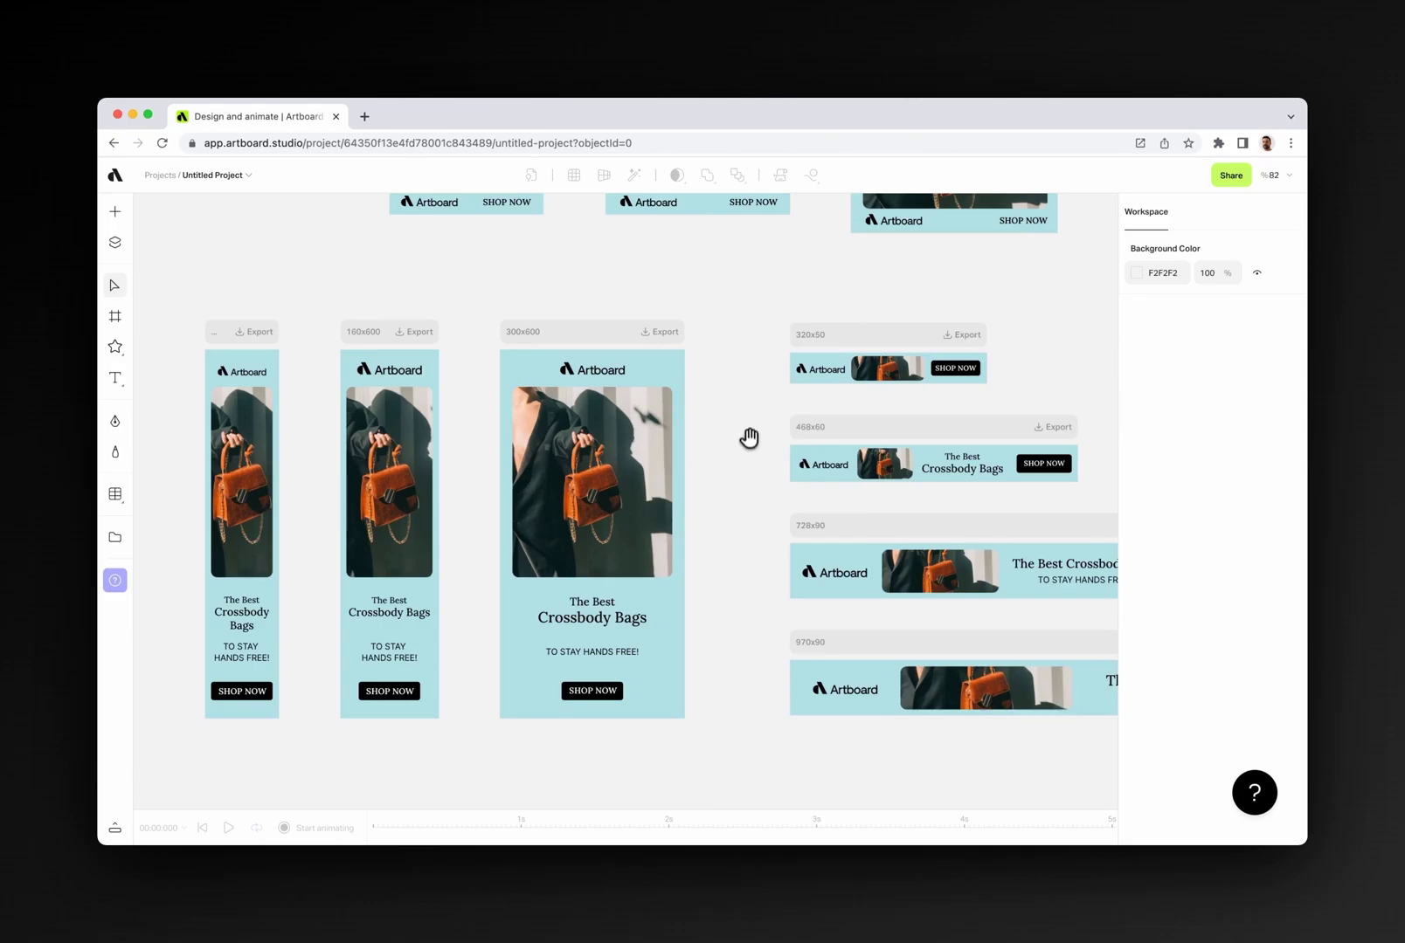
# Browse the Crossbody Bags banners and select the 300x600 banner artboard.
pyautogui.moveTo(750, 422); pyautogui.dragTo(742, 533)
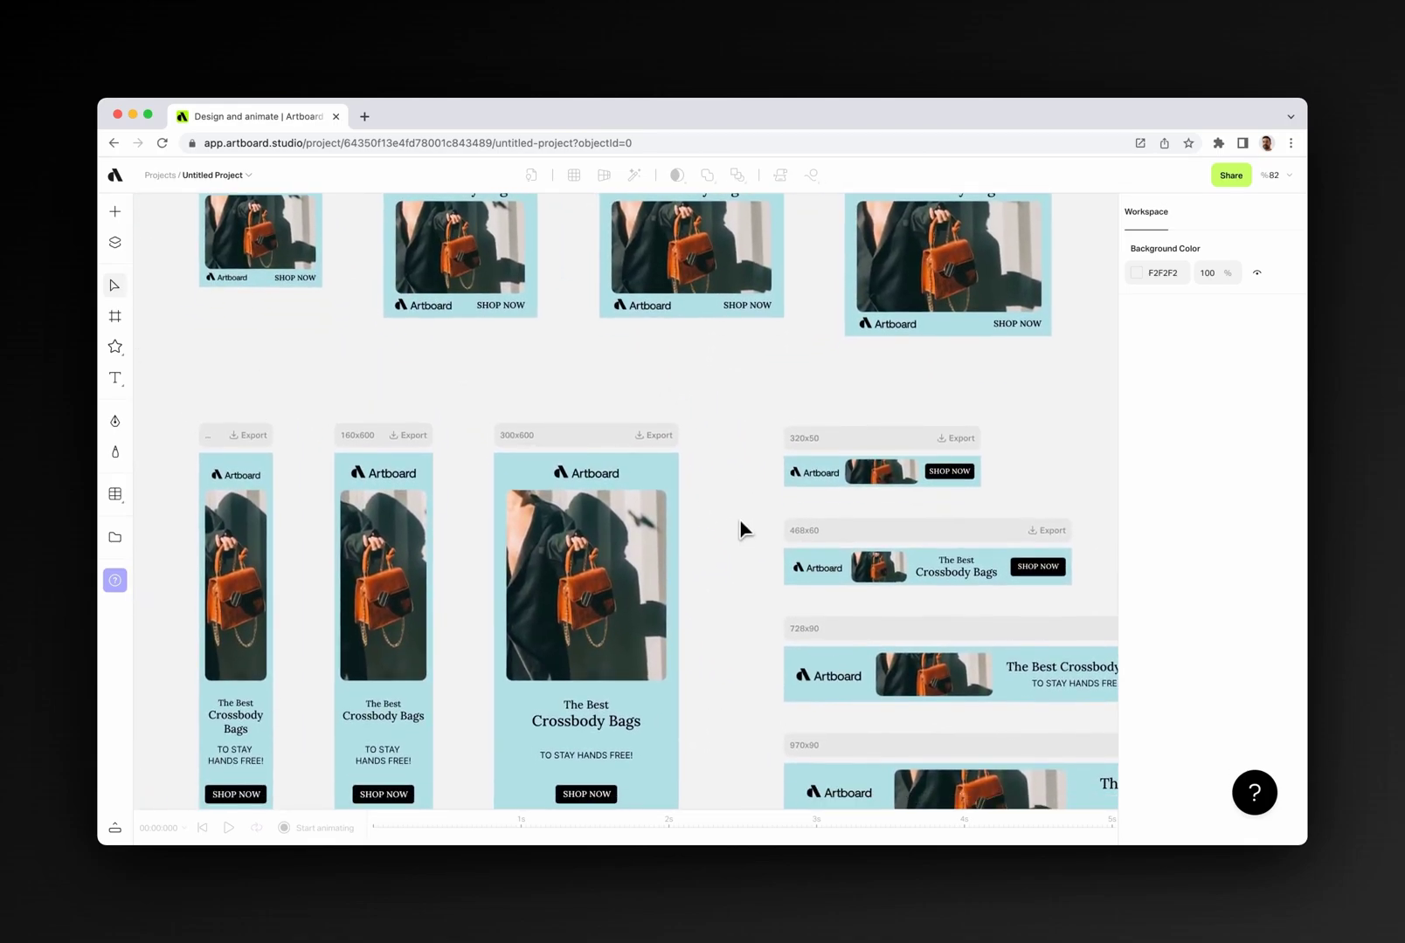
pyautogui.click(657, 491)
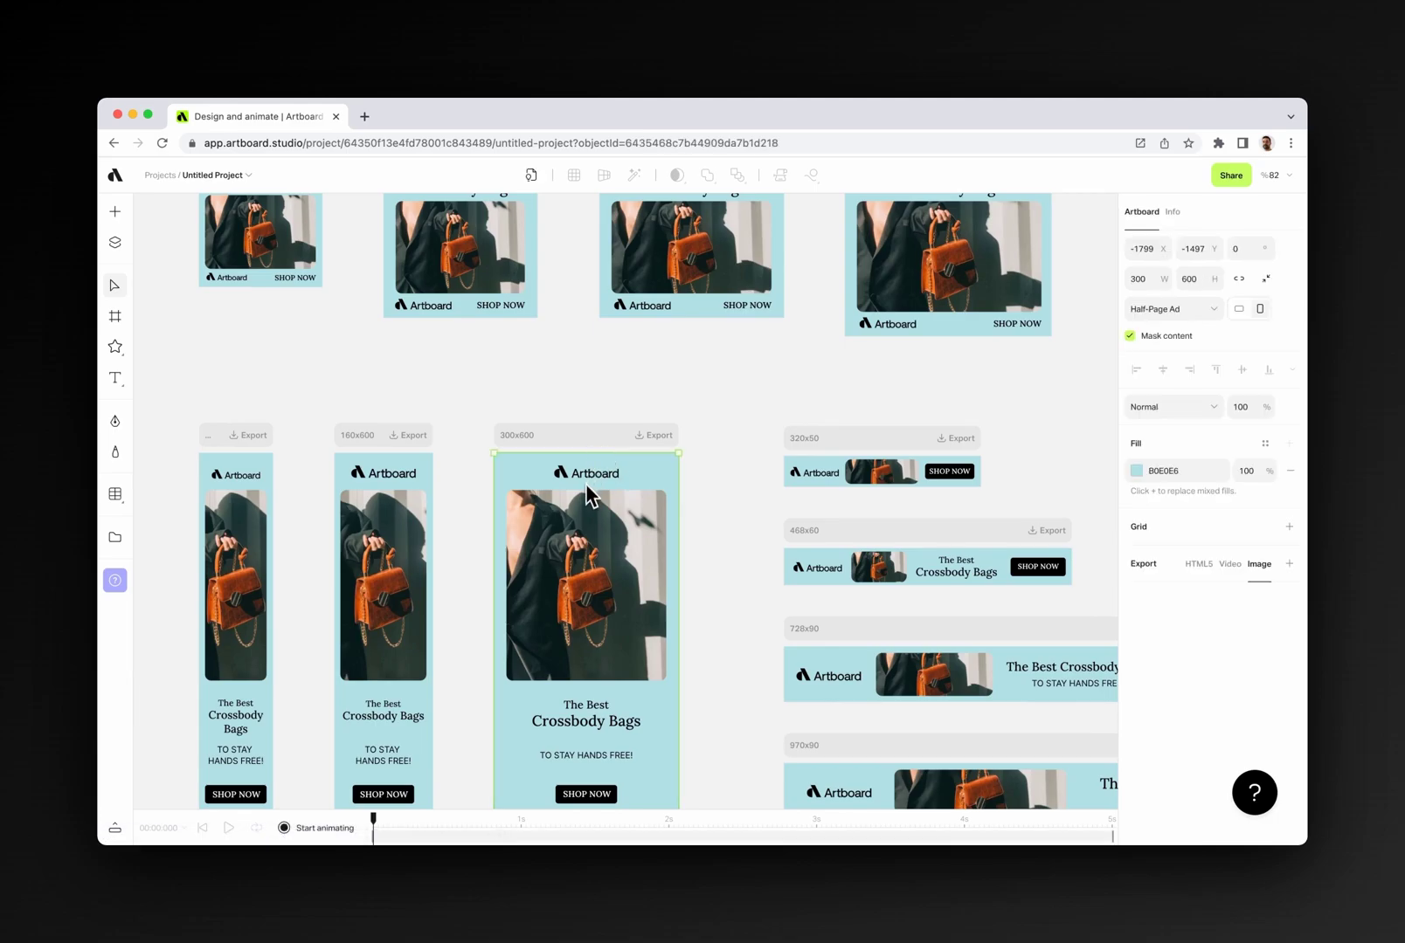
pyautogui.scroll(5, 585, 503)
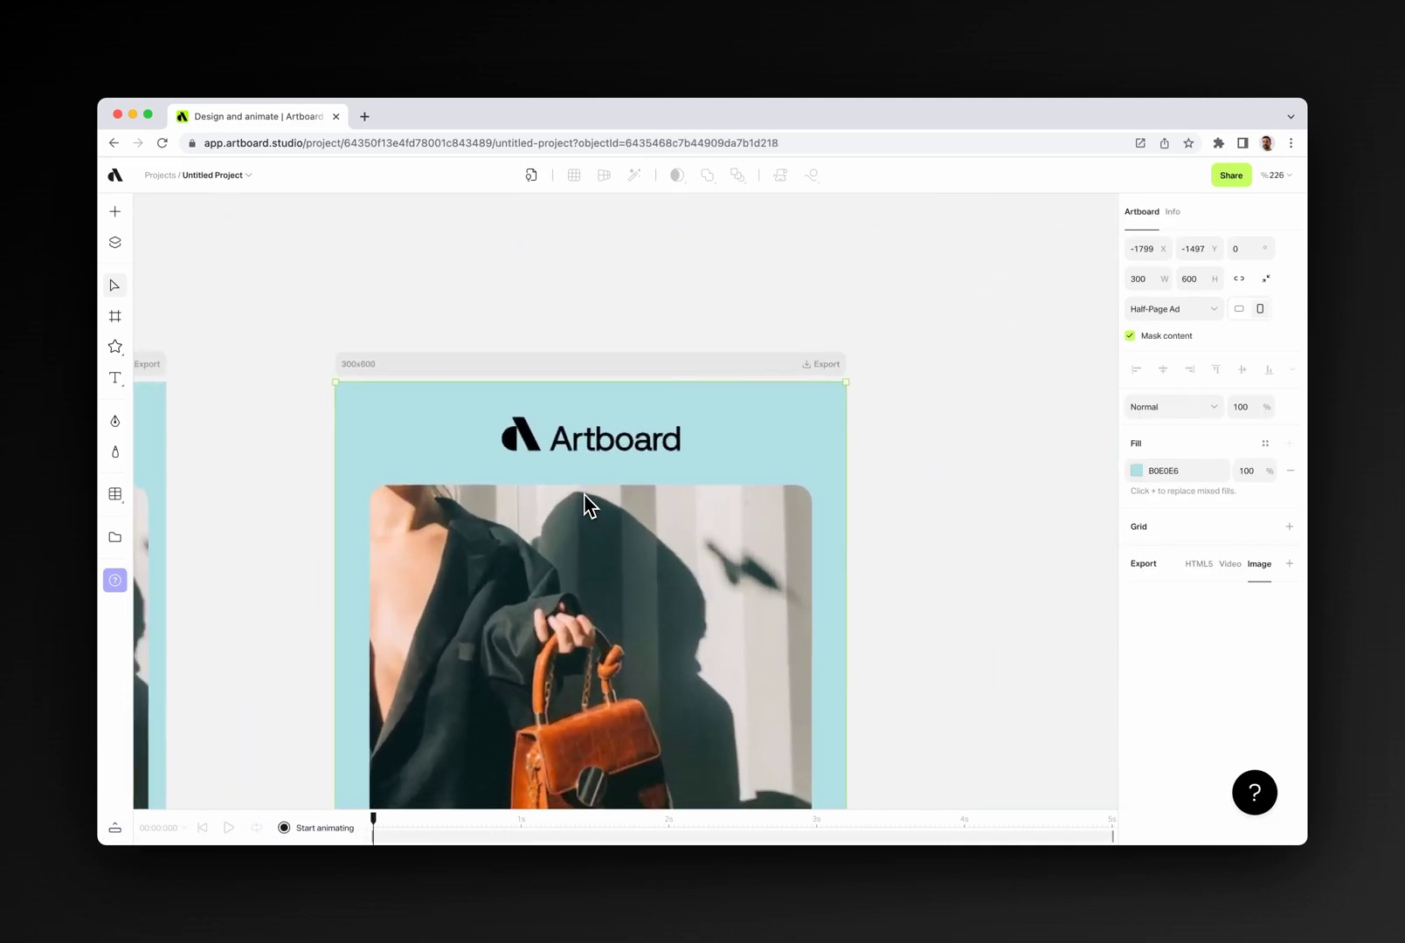
pyautogui.scroll(-5, 586, 503)
pyautogui.scroll(2, 587, 505)
pyautogui.scroll(3, 585, 505)
pyautogui.scroll(-6, 585, 505)
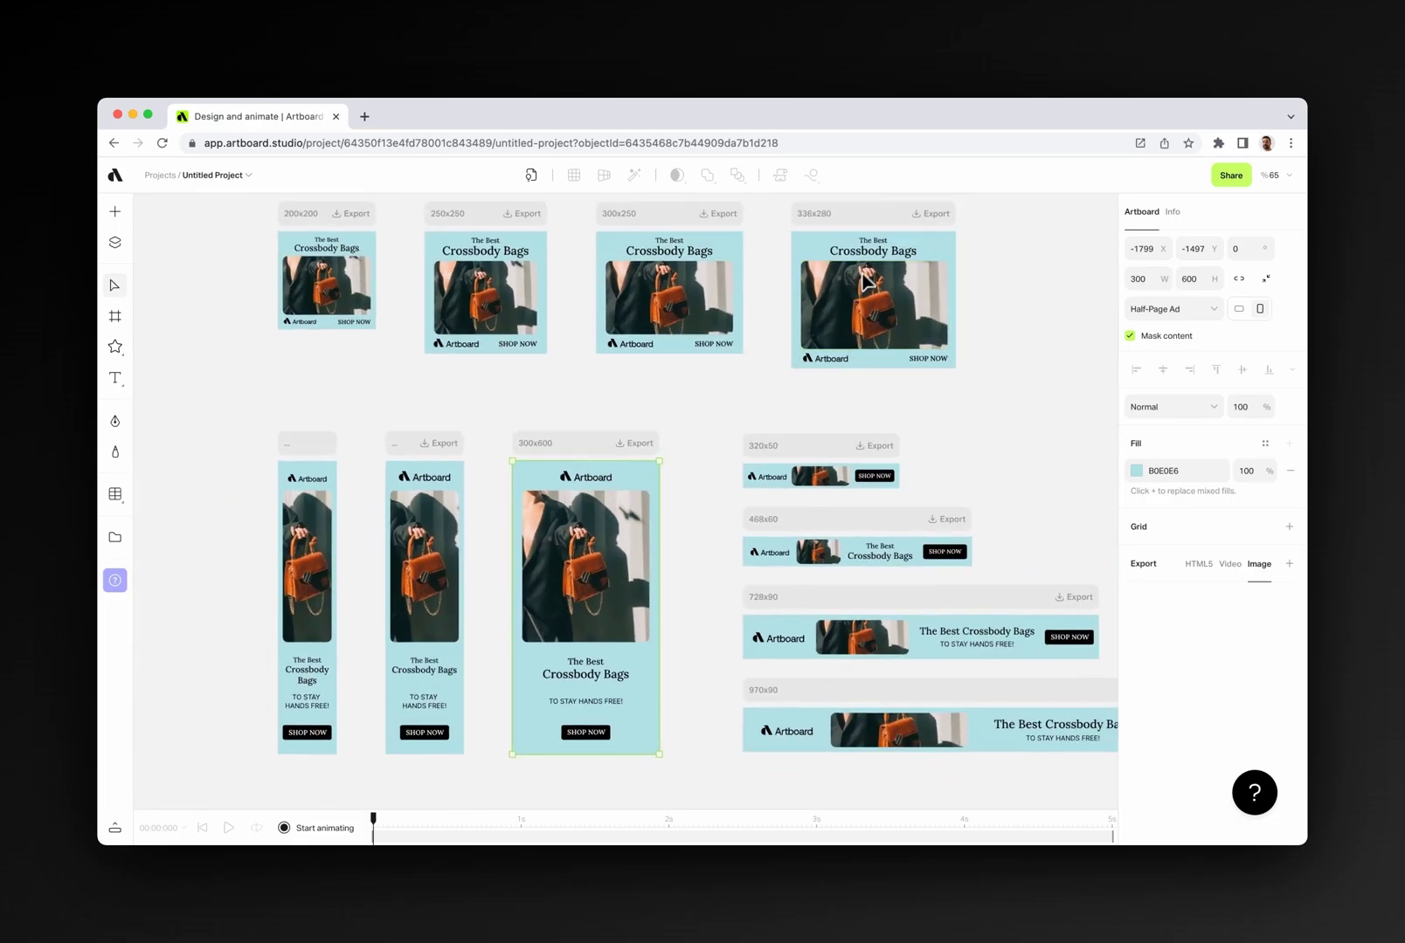
pyautogui.scroll(4, 865, 281)
pyautogui.scroll(-4, 869, 276)
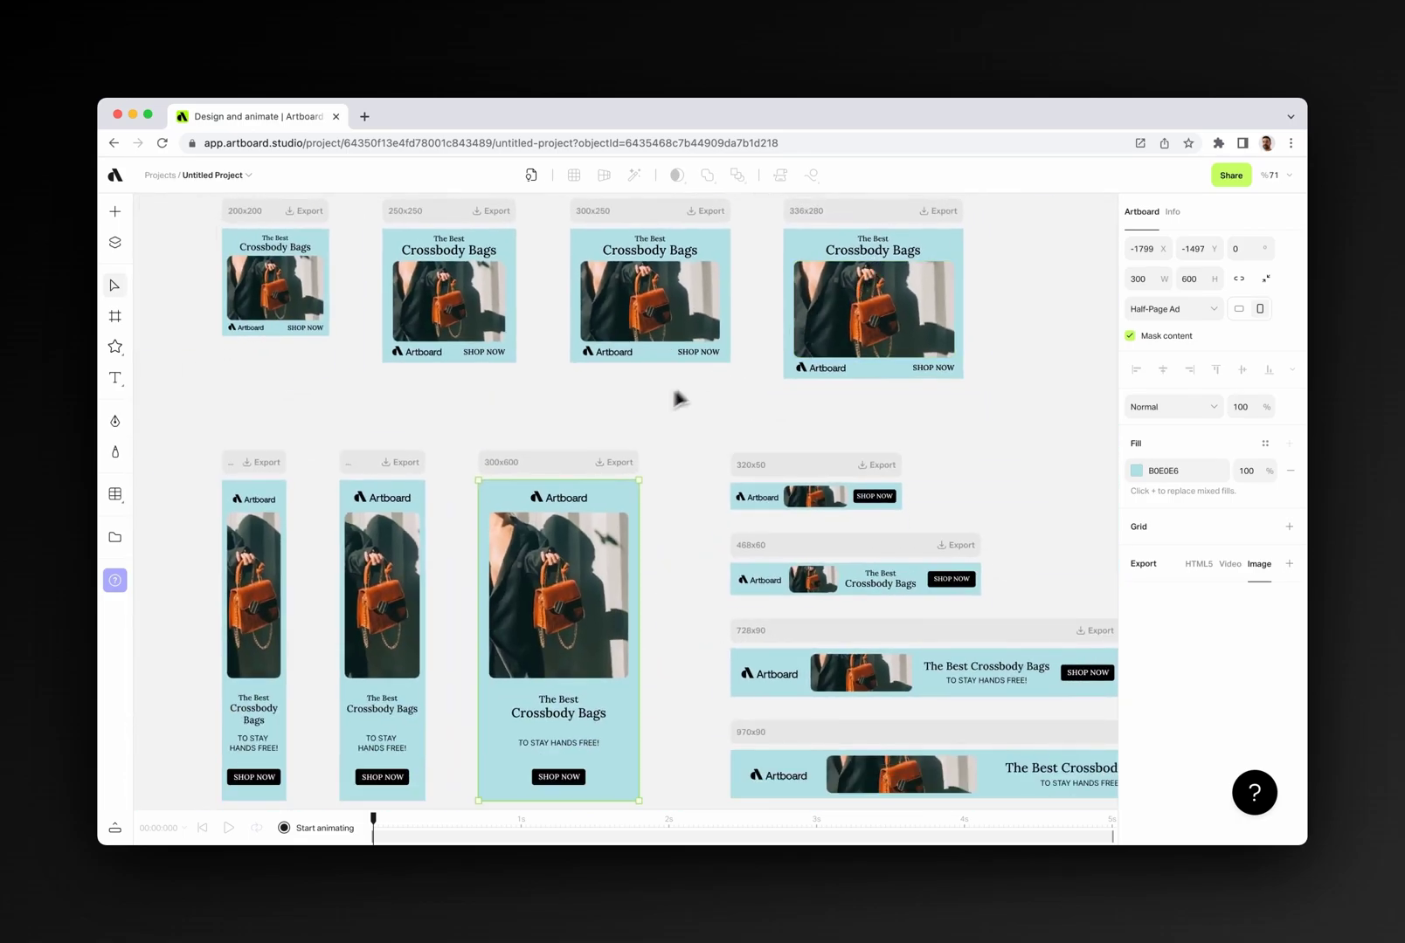
pyautogui.scroll(-2, 608, 423)
pyautogui.hscroll(1, 607, 423)
# Reselect the 300x600 banner and compare it with the 160x600 banner artboard.
pyautogui.click(552, 424)
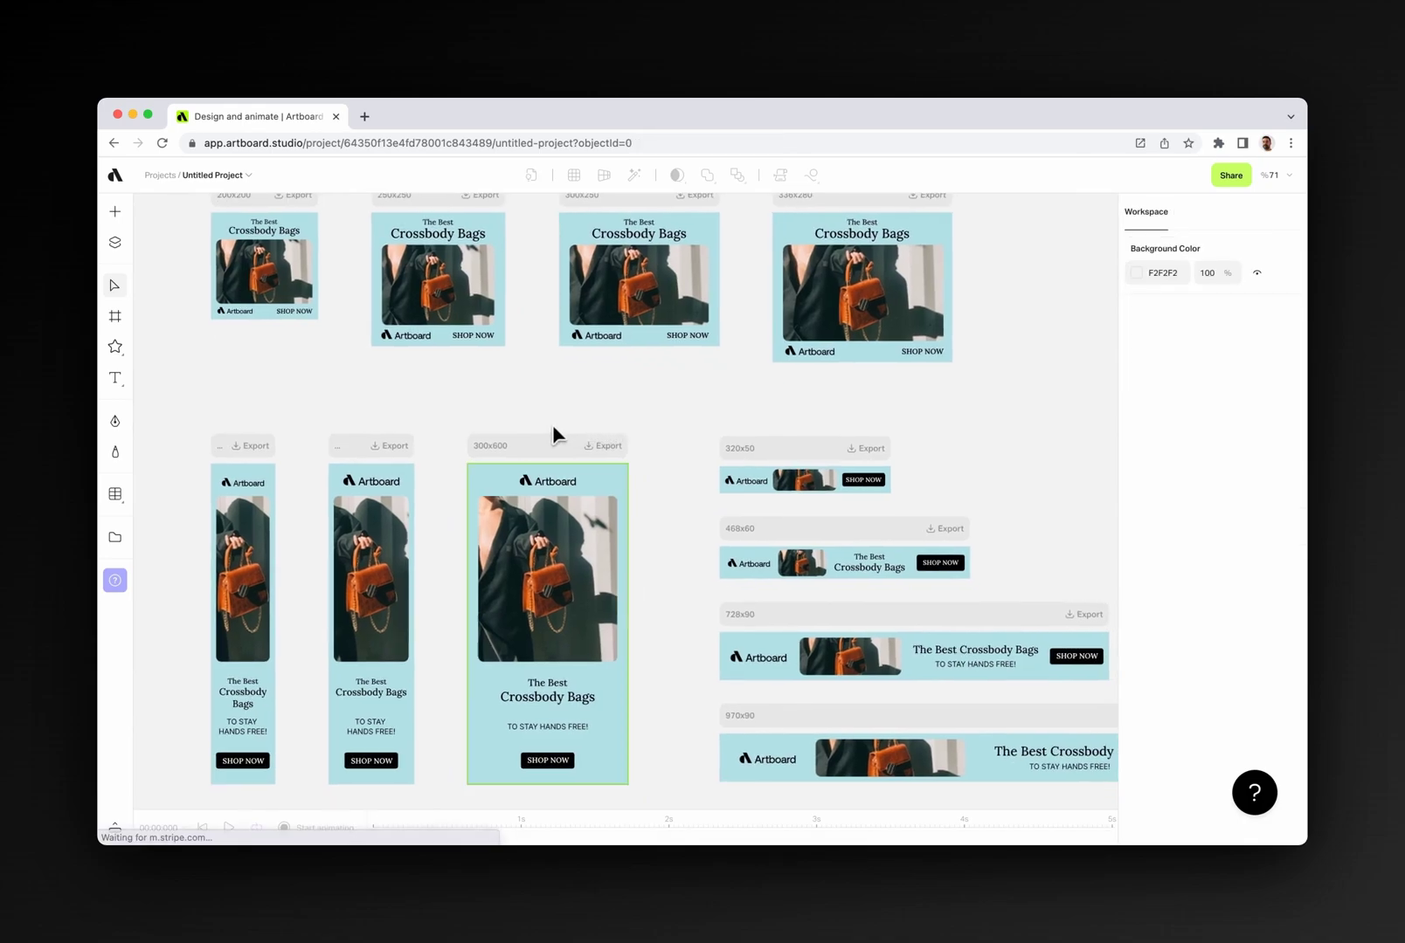
pyautogui.click(545, 437)
pyautogui.scroll(-5, 545, 440)
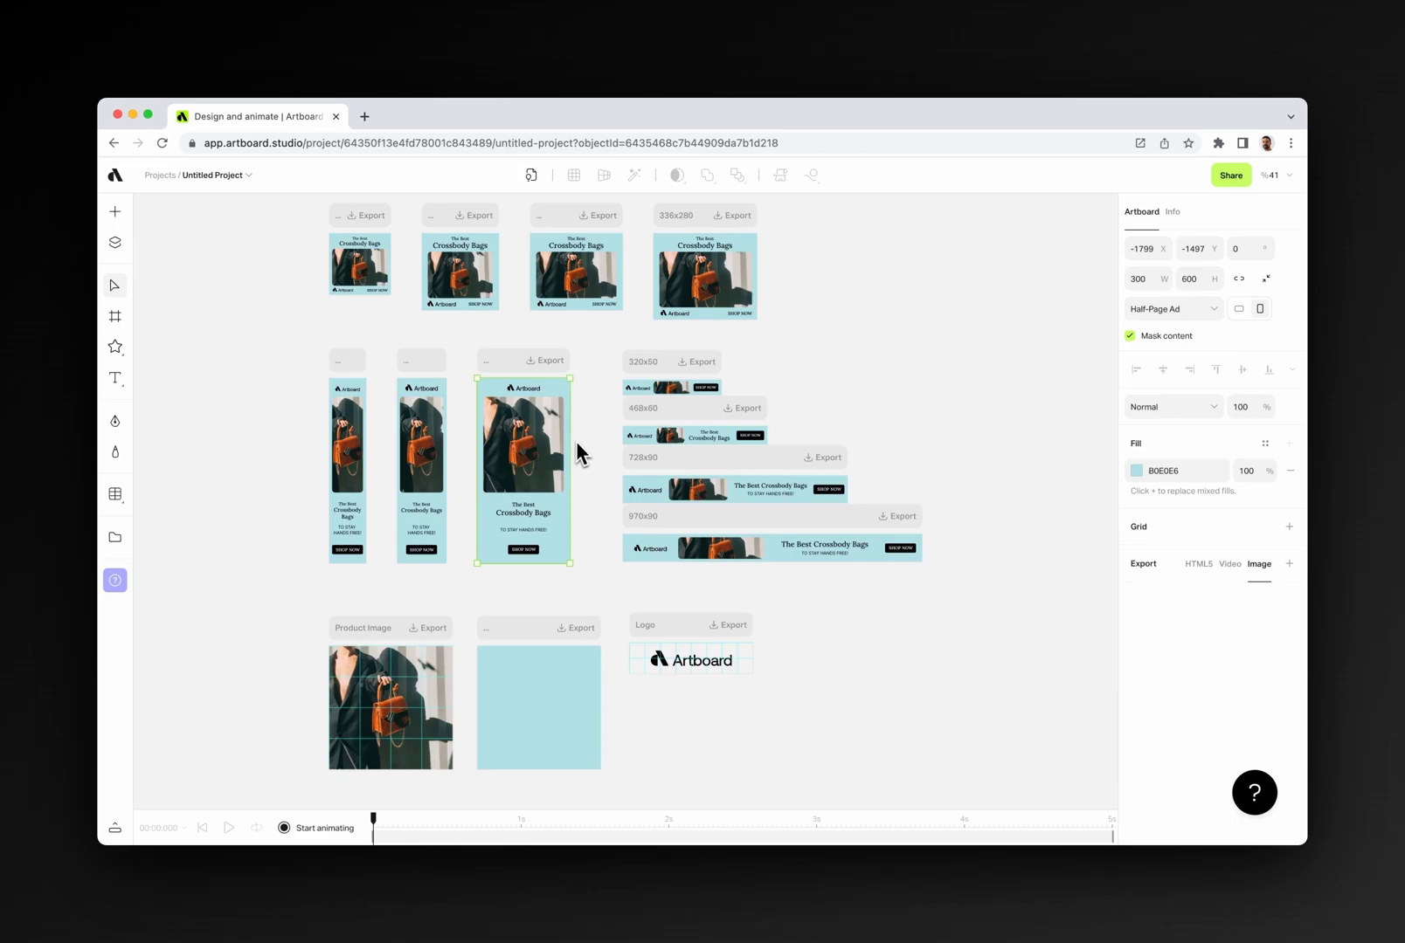
pyautogui.scroll(8, 577, 441)
pyautogui.click(611, 272)
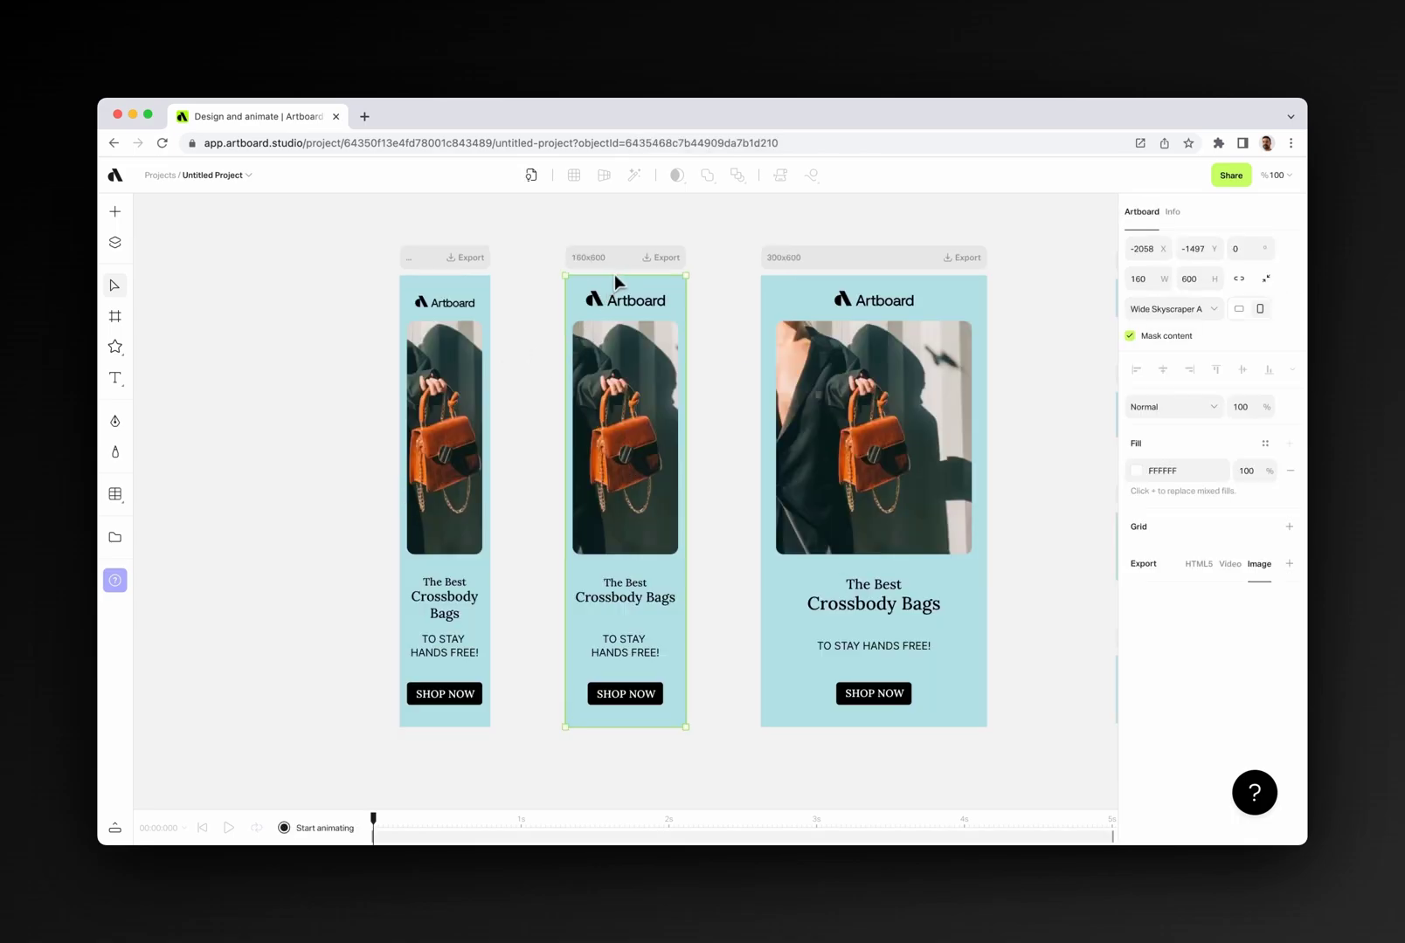
pyautogui.click(787, 262)
pyautogui.hscroll(5, 877, 254)
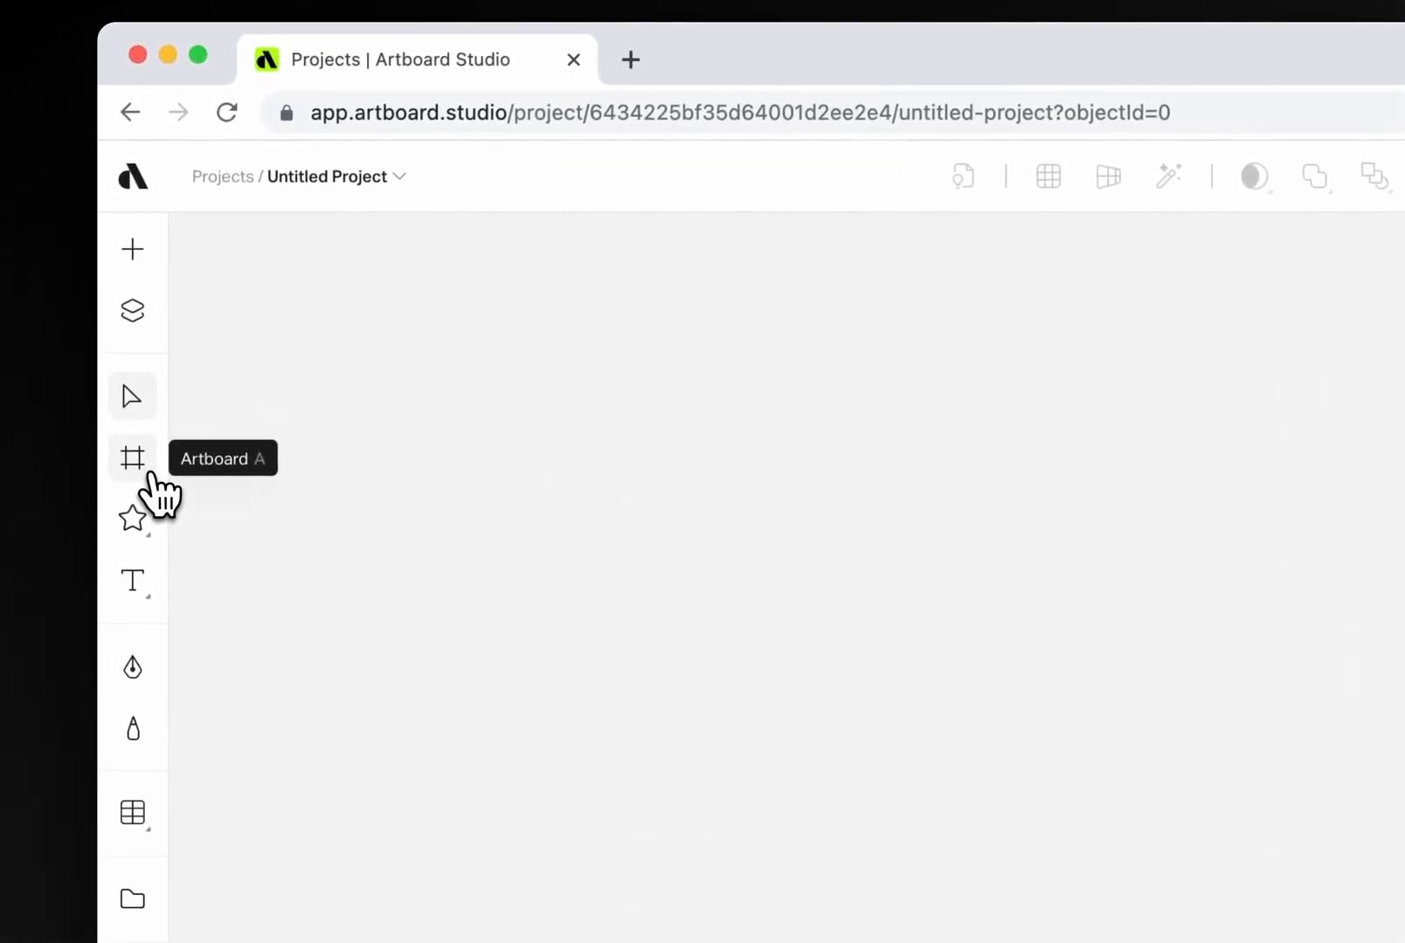
# Draw Artboard 1, move it, and resize it to about 1034×1201.
pyautogui.click(133, 461)
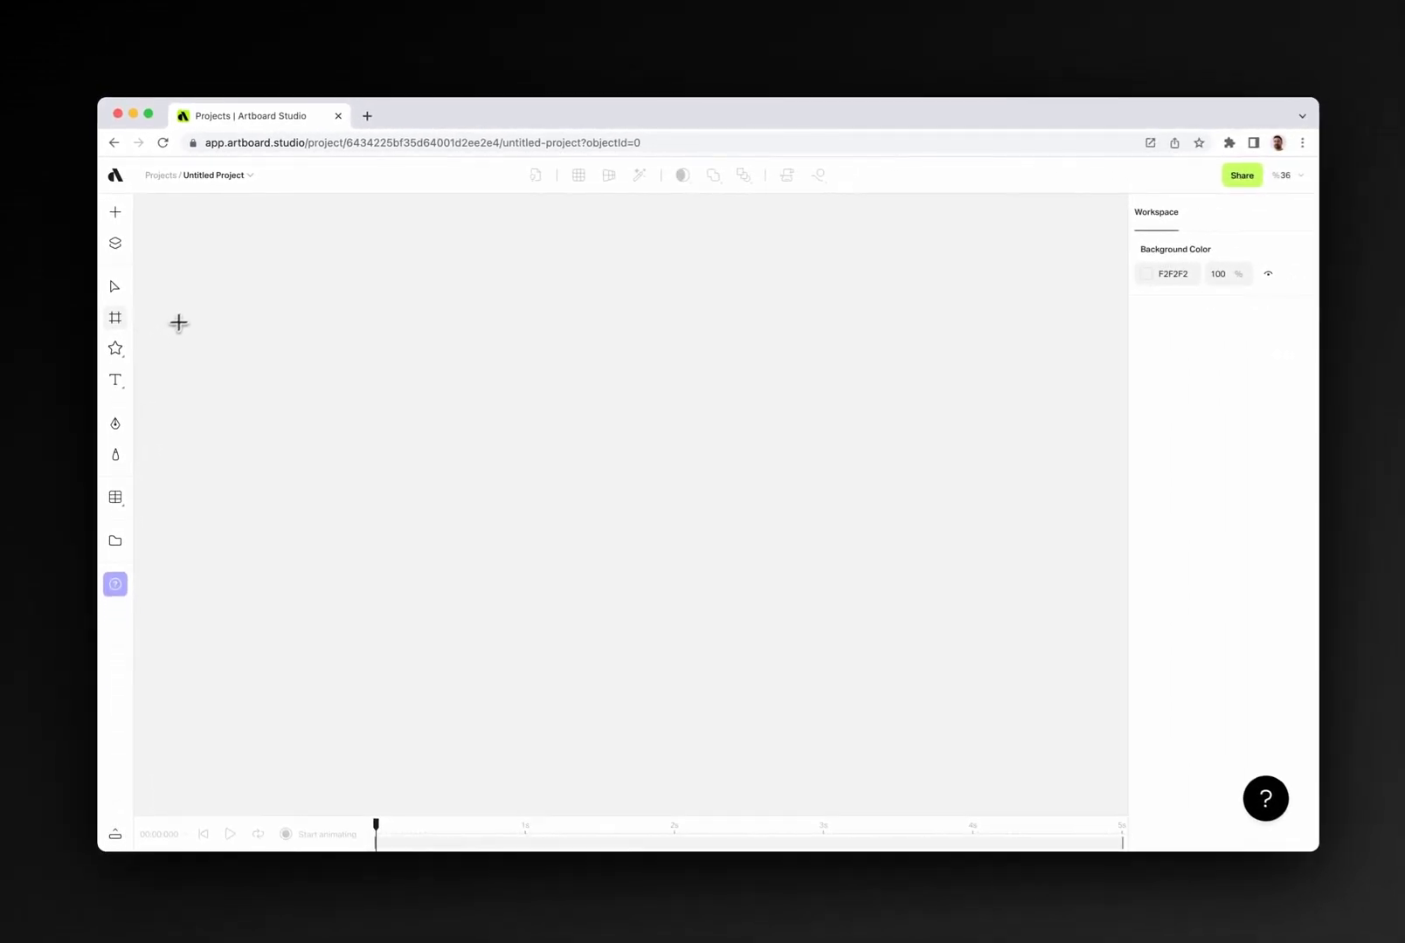
pyautogui.moveTo(293, 355); pyautogui.dragTo(303, 368)
pyautogui.moveTo(200, 270); pyautogui.dragTo(531, 651)
pyautogui.moveTo(415, 284); pyautogui.dragTo(524, 276)
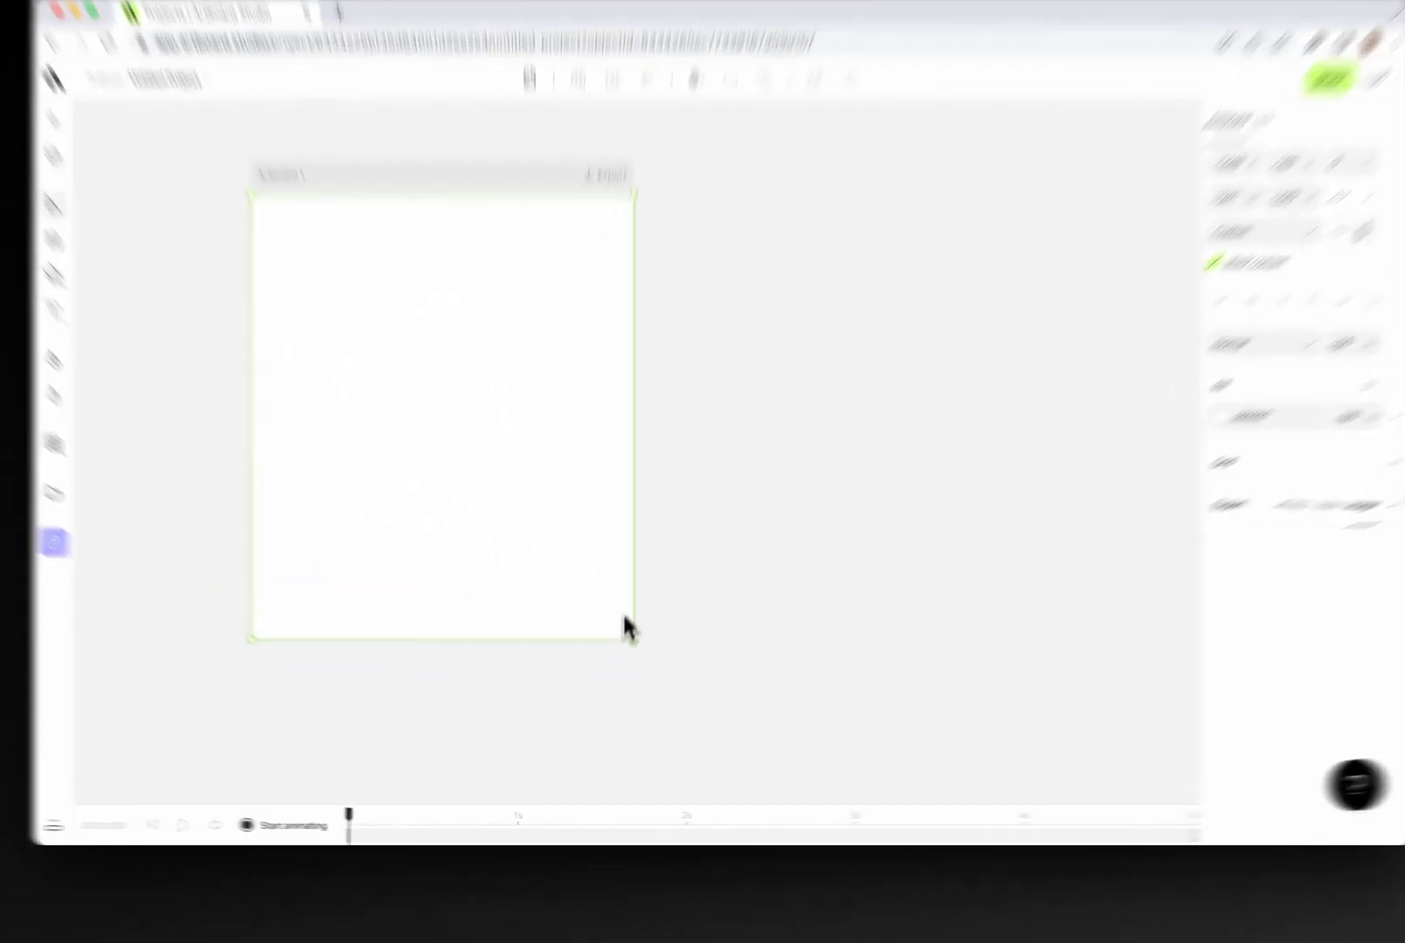
pyautogui.moveTo(622, 664); pyautogui.dragTo(734, 694)
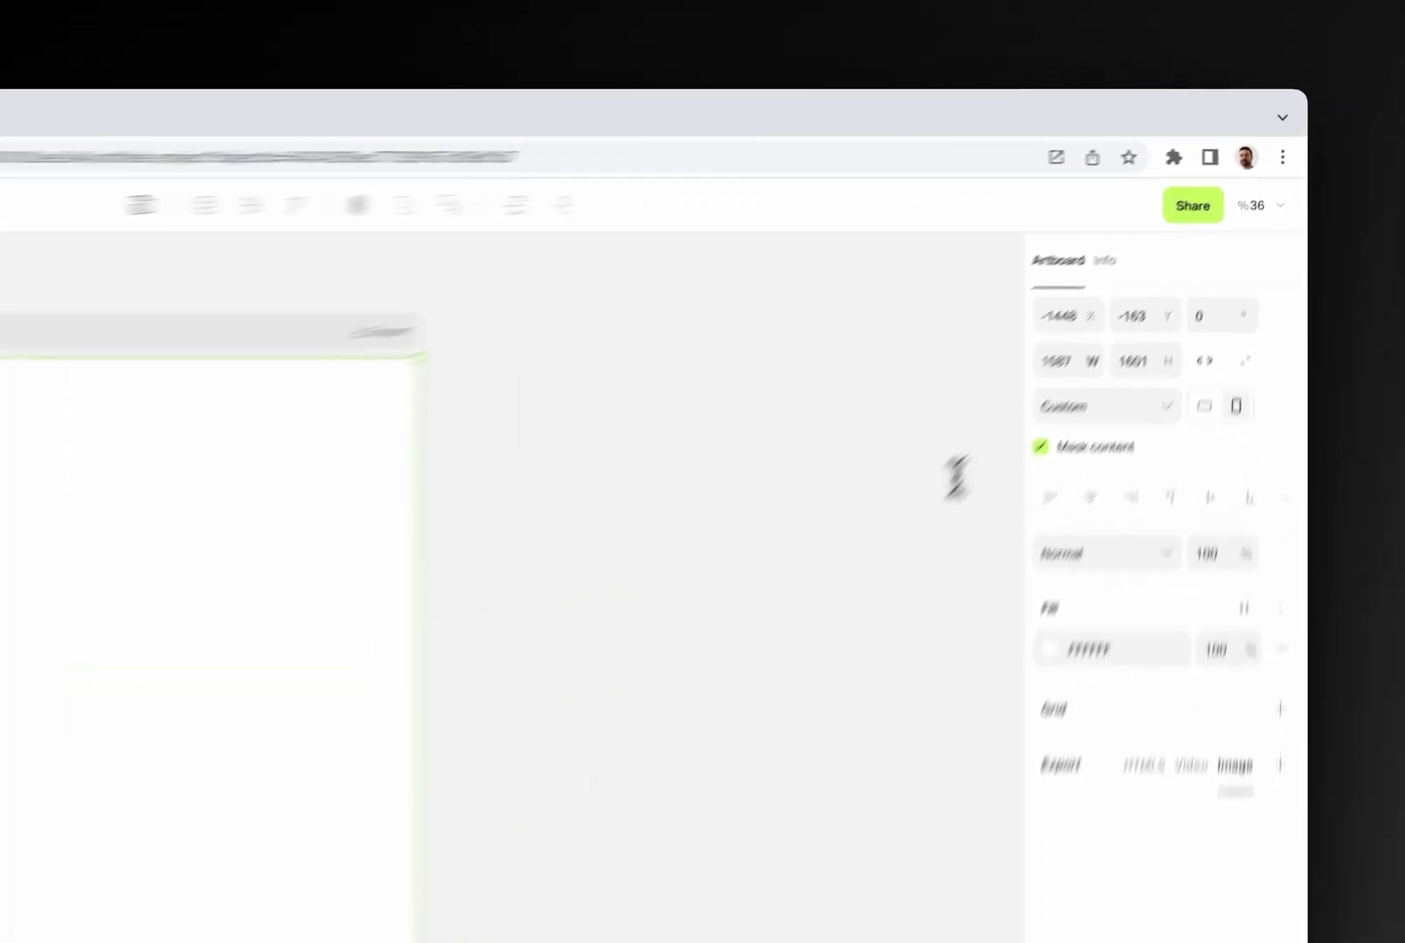
# Apply the Instagram Story size preset and toggle the artboard between landscape and portrait.
pyautogui.click(1191, 283)
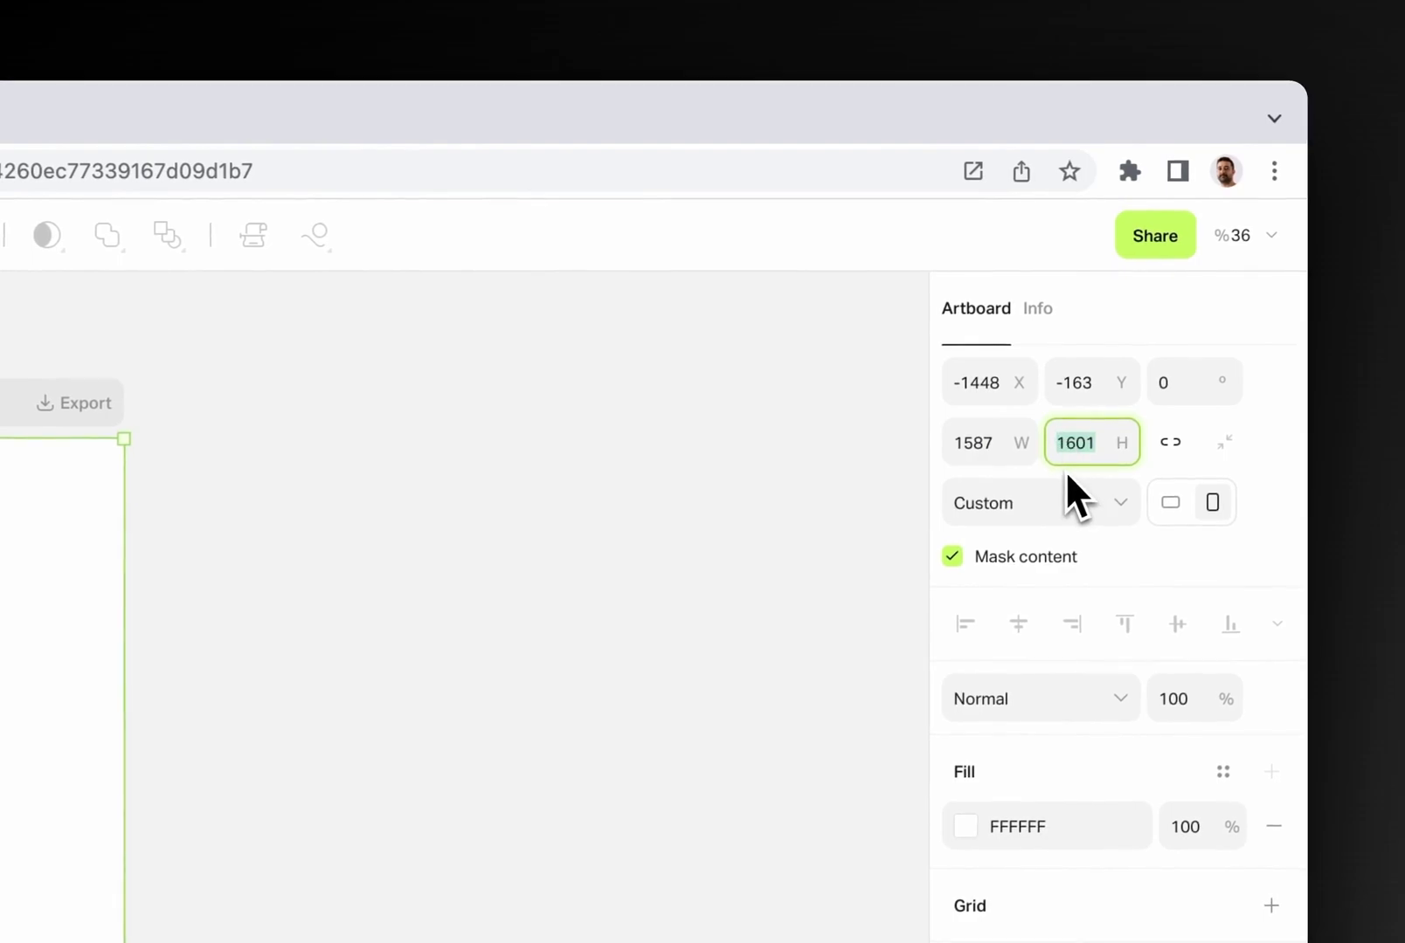
pyautogui.click(1057, 507)
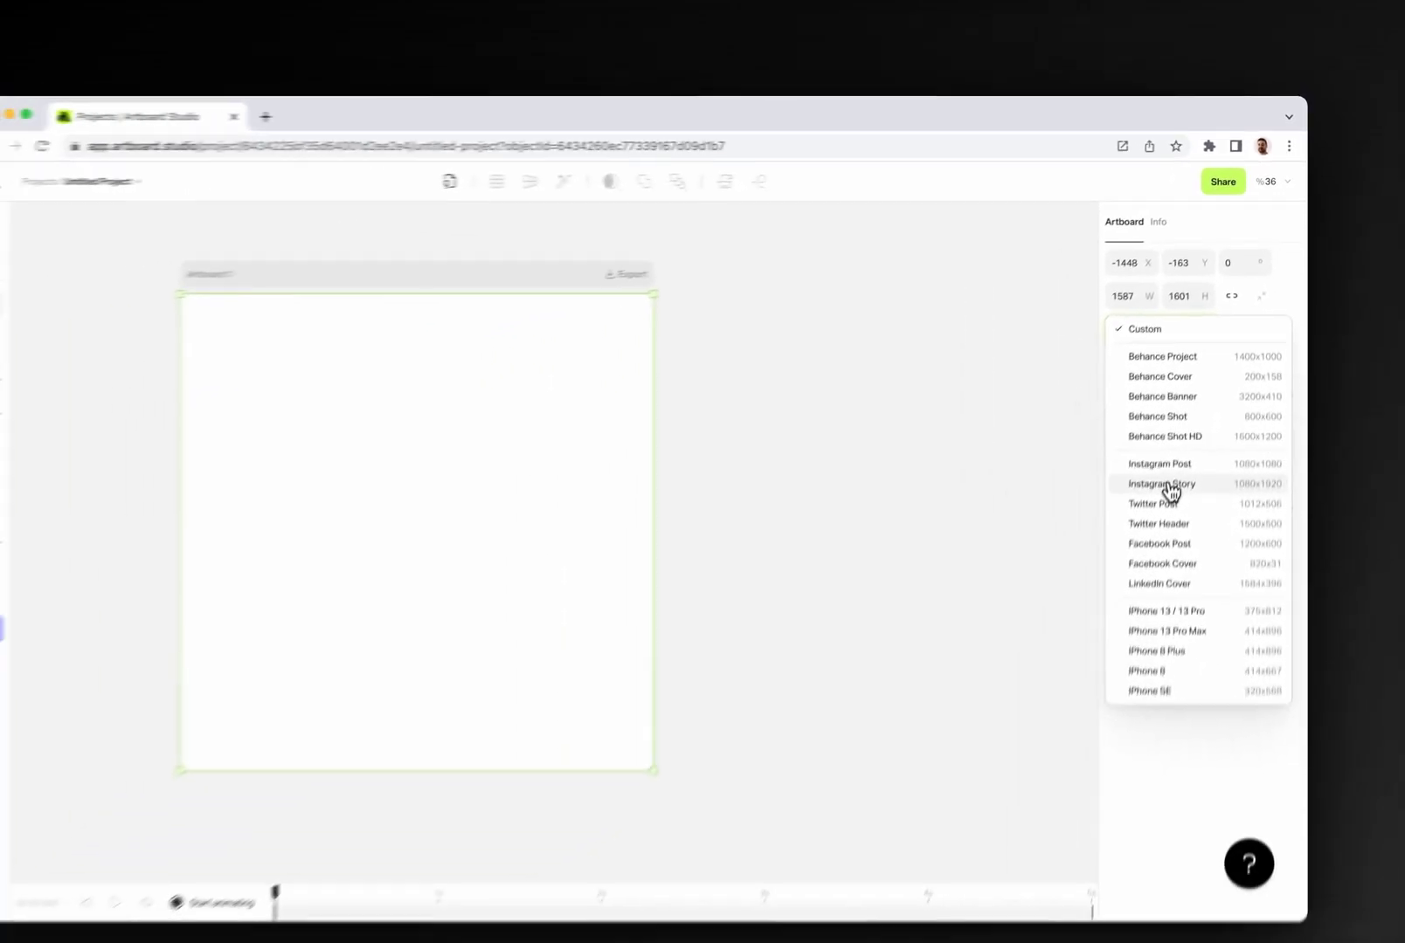
pyautogui.click(1057, 783)
pyautogui.click(1239, 312)
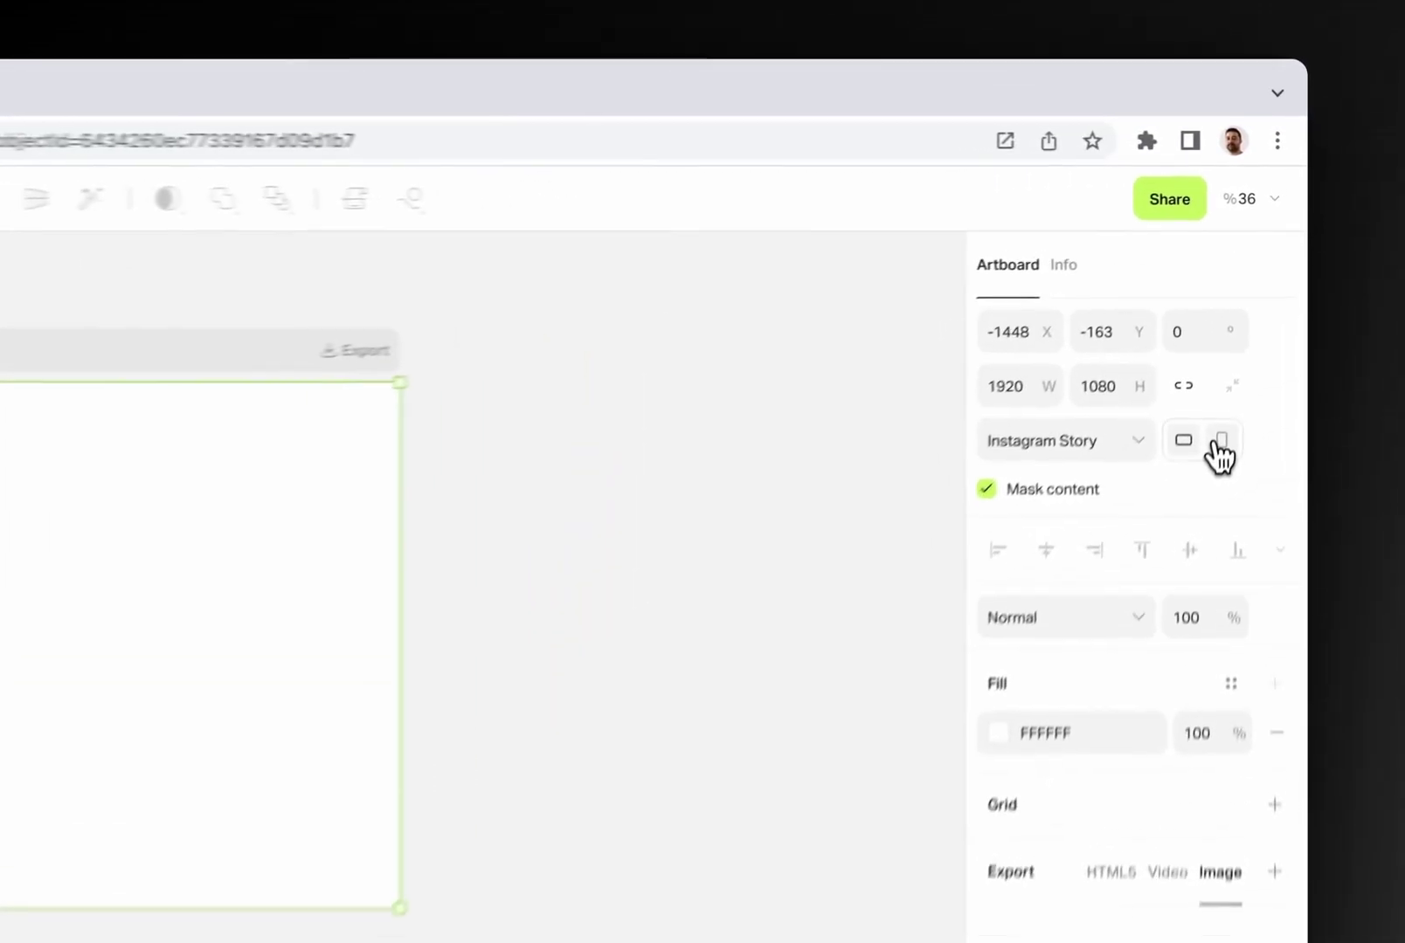
pyautogui.click(1220, 449)
pyautogui.click(1220, 450)
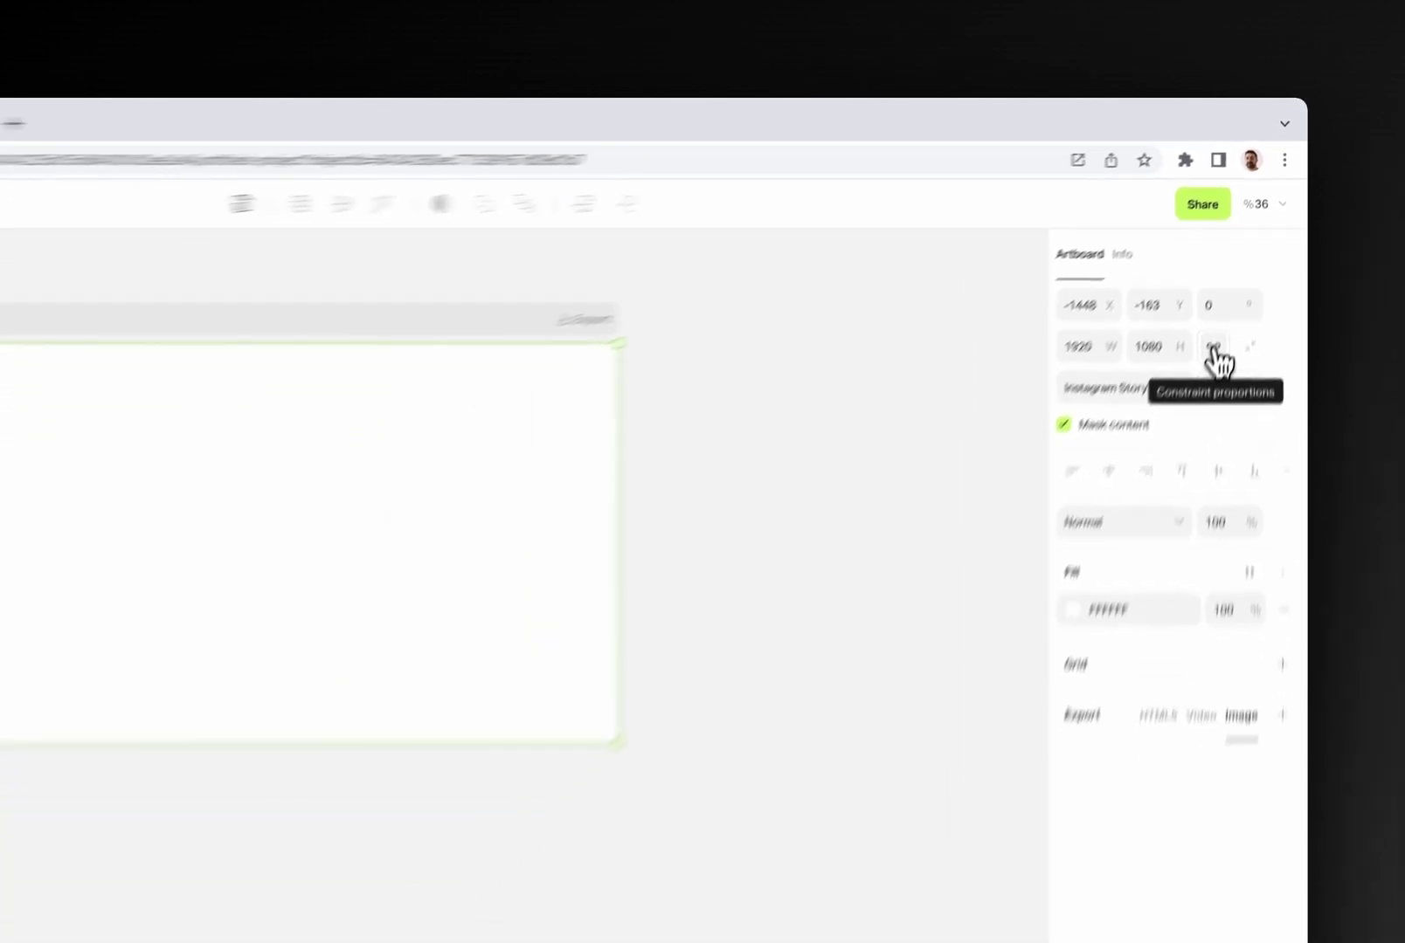
pyautogui.click(1095, 348)
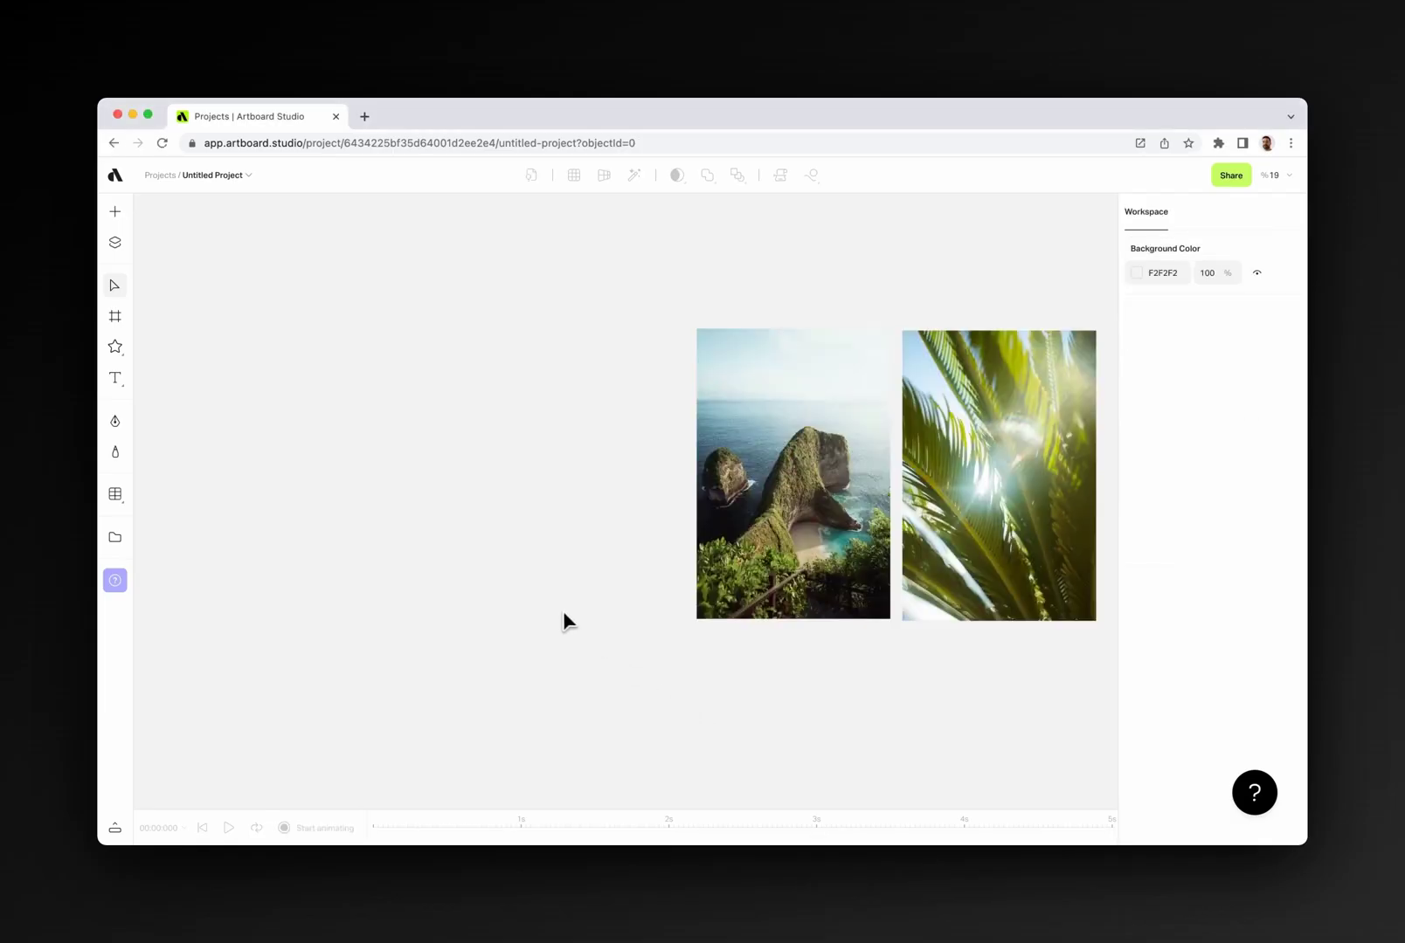
# Draw a large artboard and a smaller Artboard 2, then place the cliff photo inside Artboard 2.
pyautogui.moveTo(176, 279); pyautogui.dragTo(450, 698)
pyautogui.moveTo(472, 344); pyautogui.dragTo(647, 608)
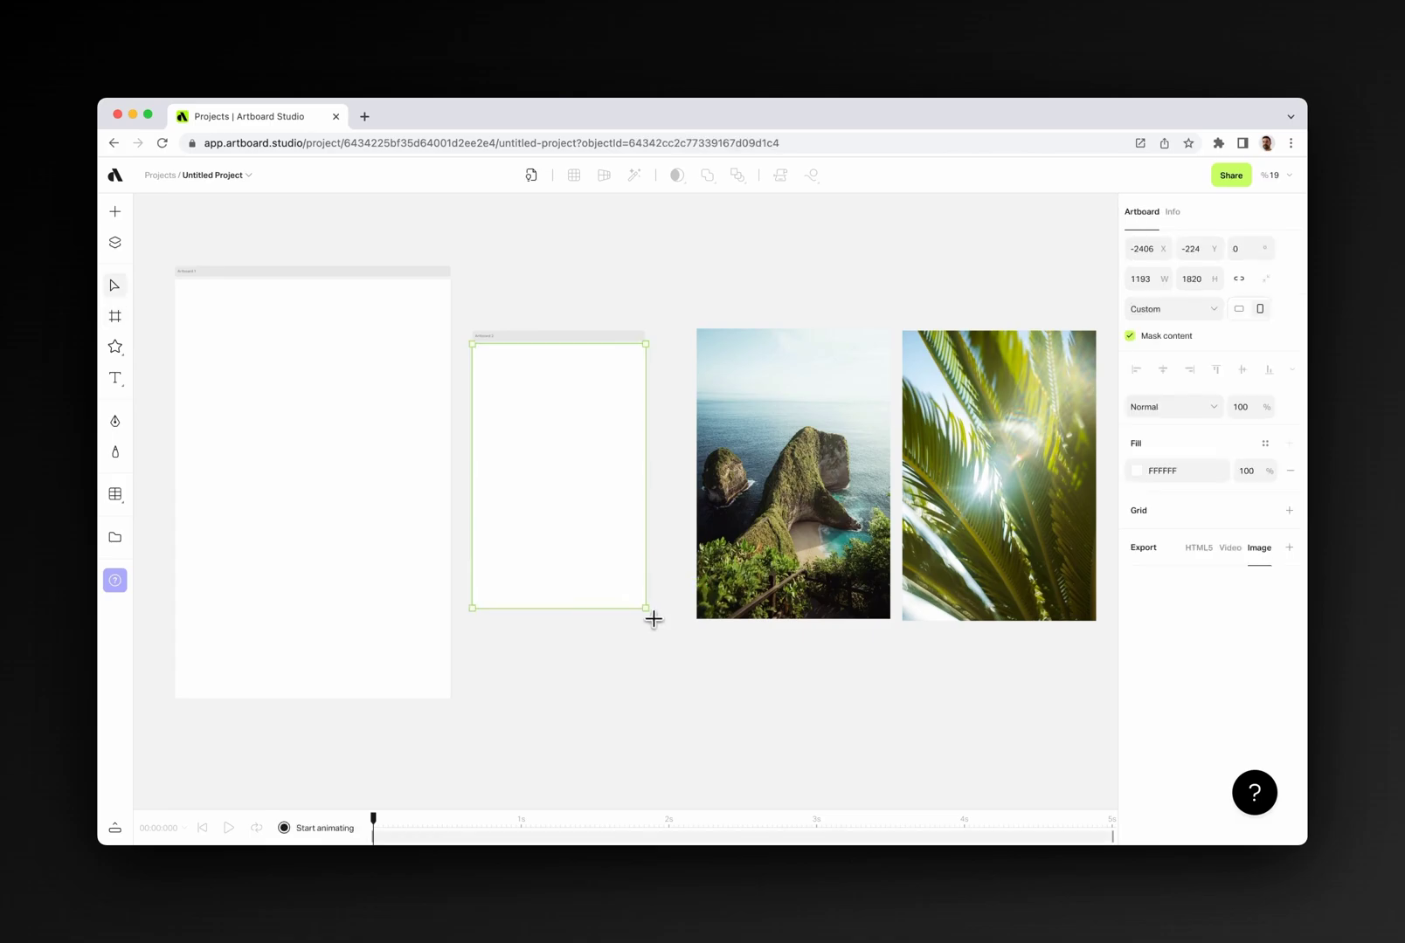
pyautogui.moveTo(769, 516); pyautogui.dragTo(545, 555)
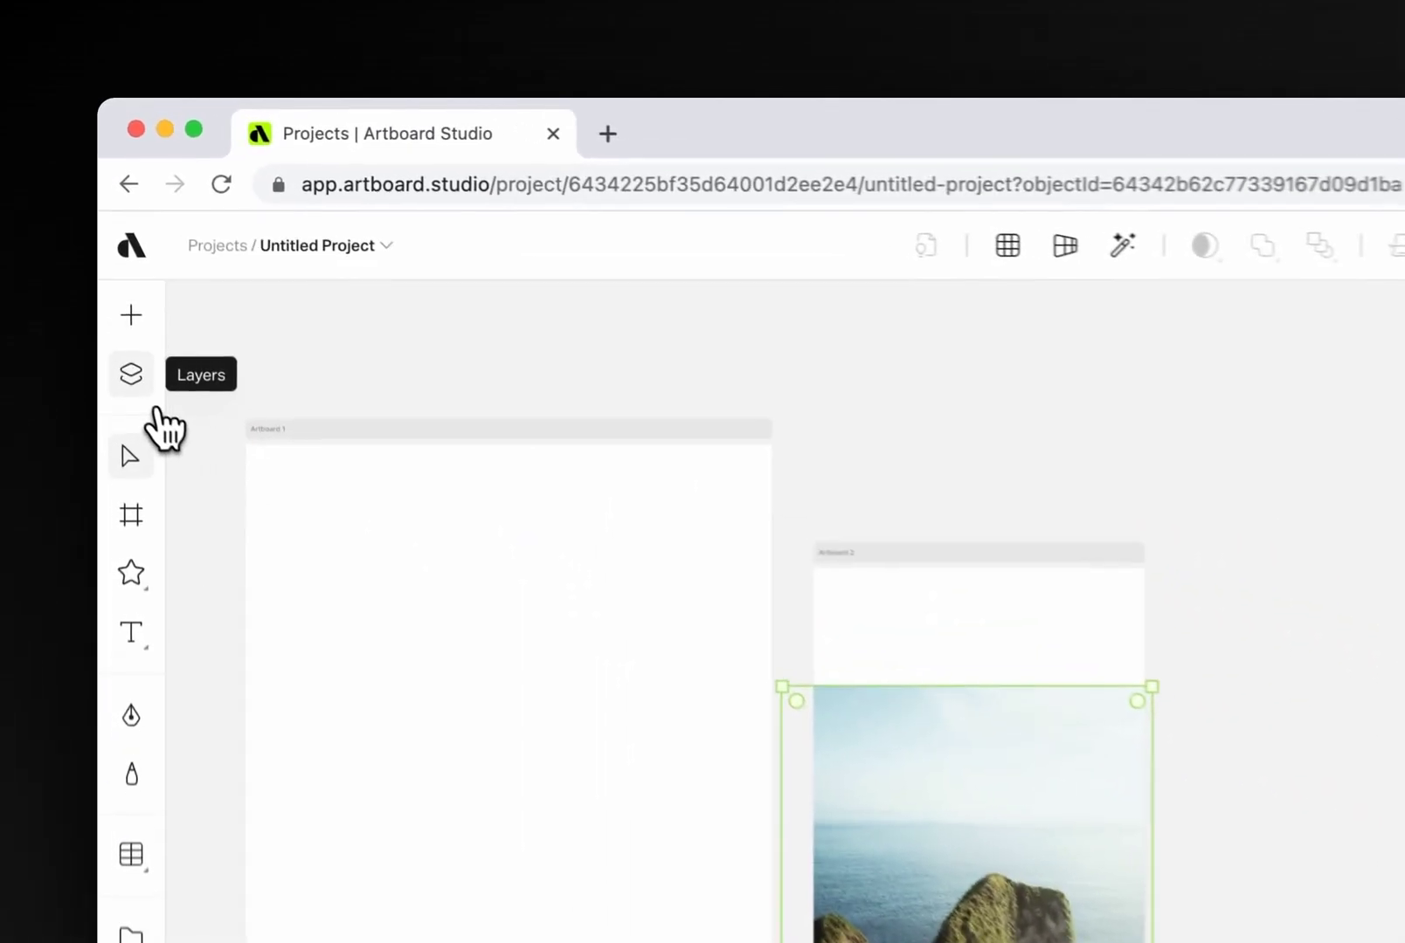
# Show the Layers list and select Artboard 2 and its image layer.
pyautogui.click(124, 251)
pyautogui.click(284, 377)
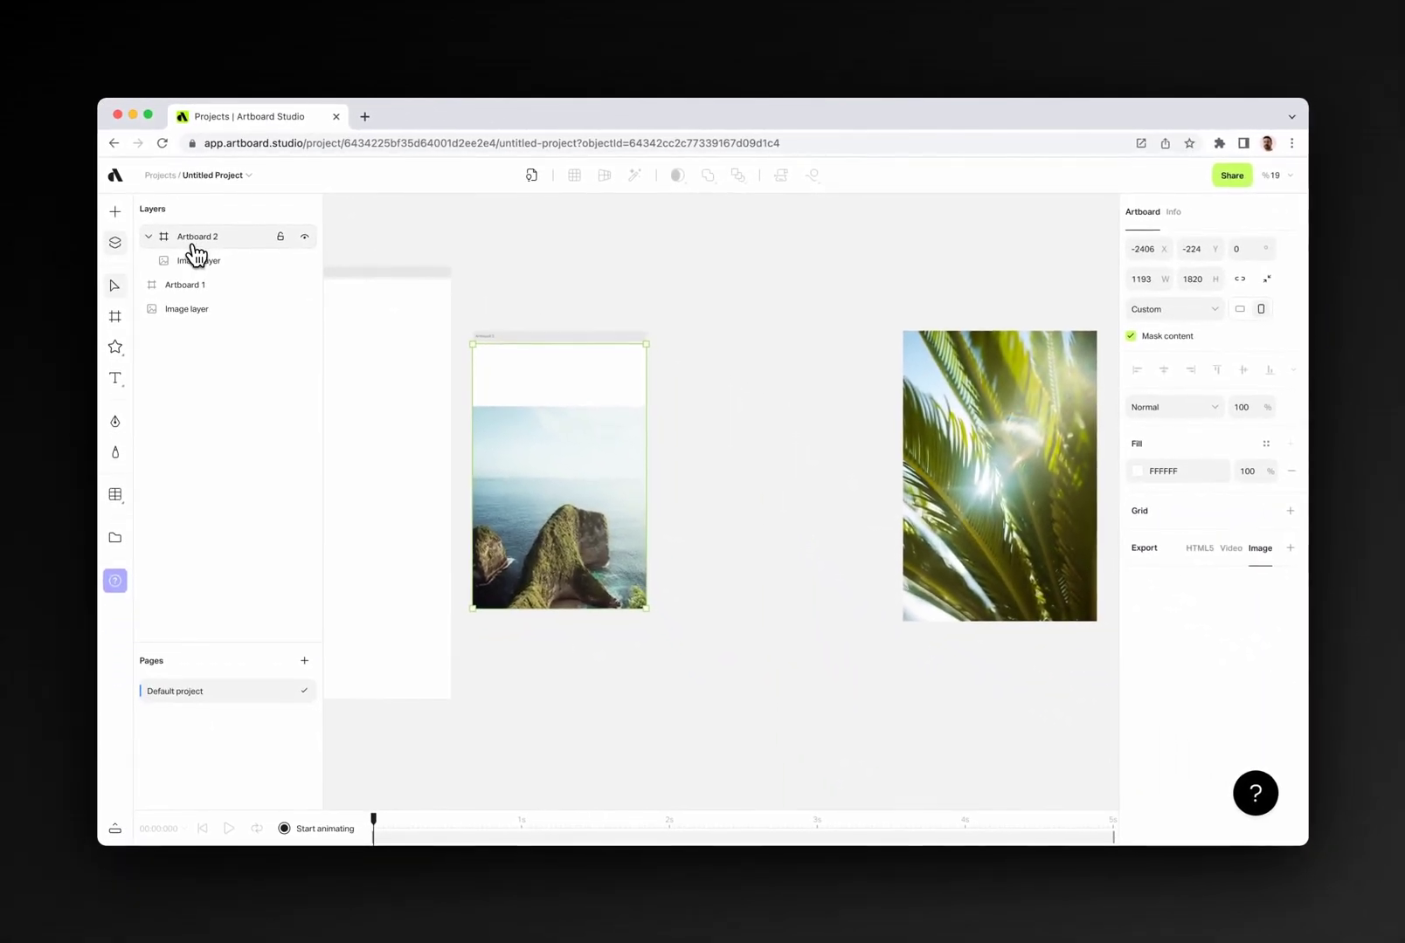
pyautogui.click(196, 260)
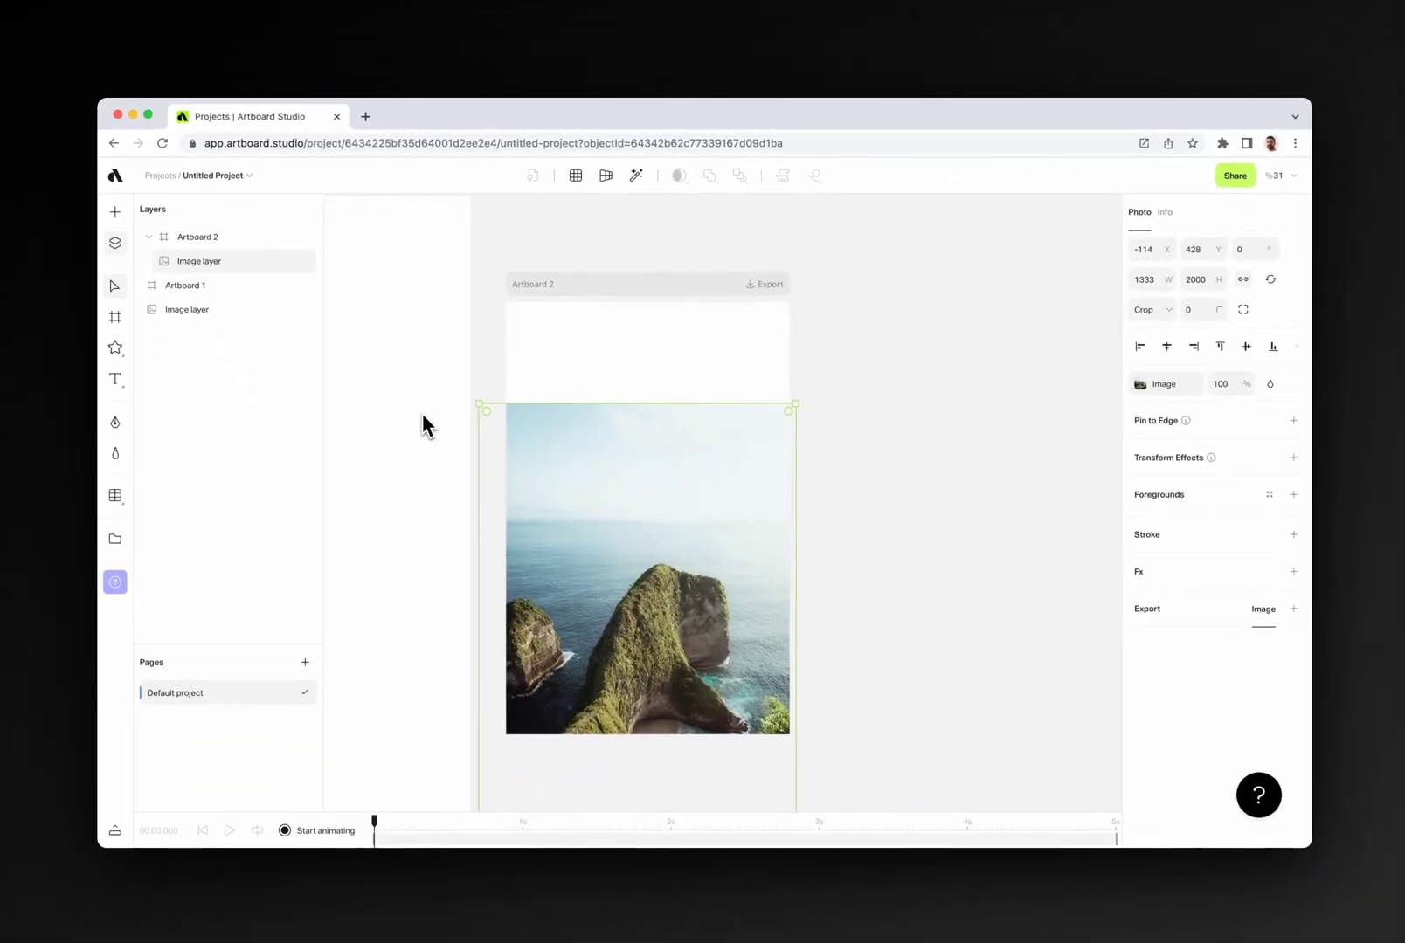
pyautogui.click(232, 236)
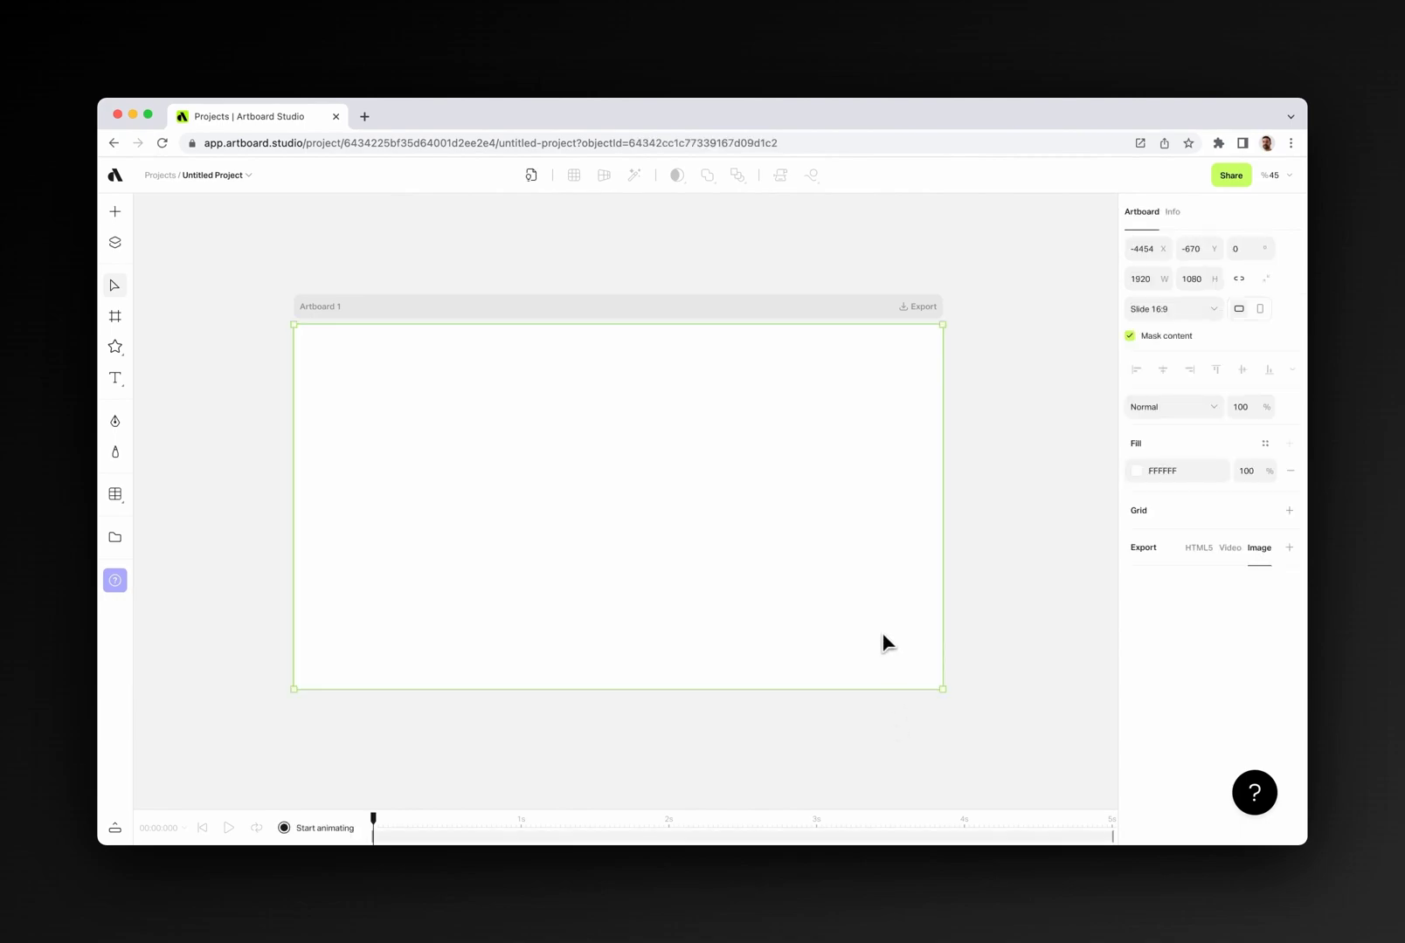
# Scroll the canvas to center the blank 1920×1080 Slide 16:9 Artboard 1.
pyautogui.scroll(-1, 882, 642)
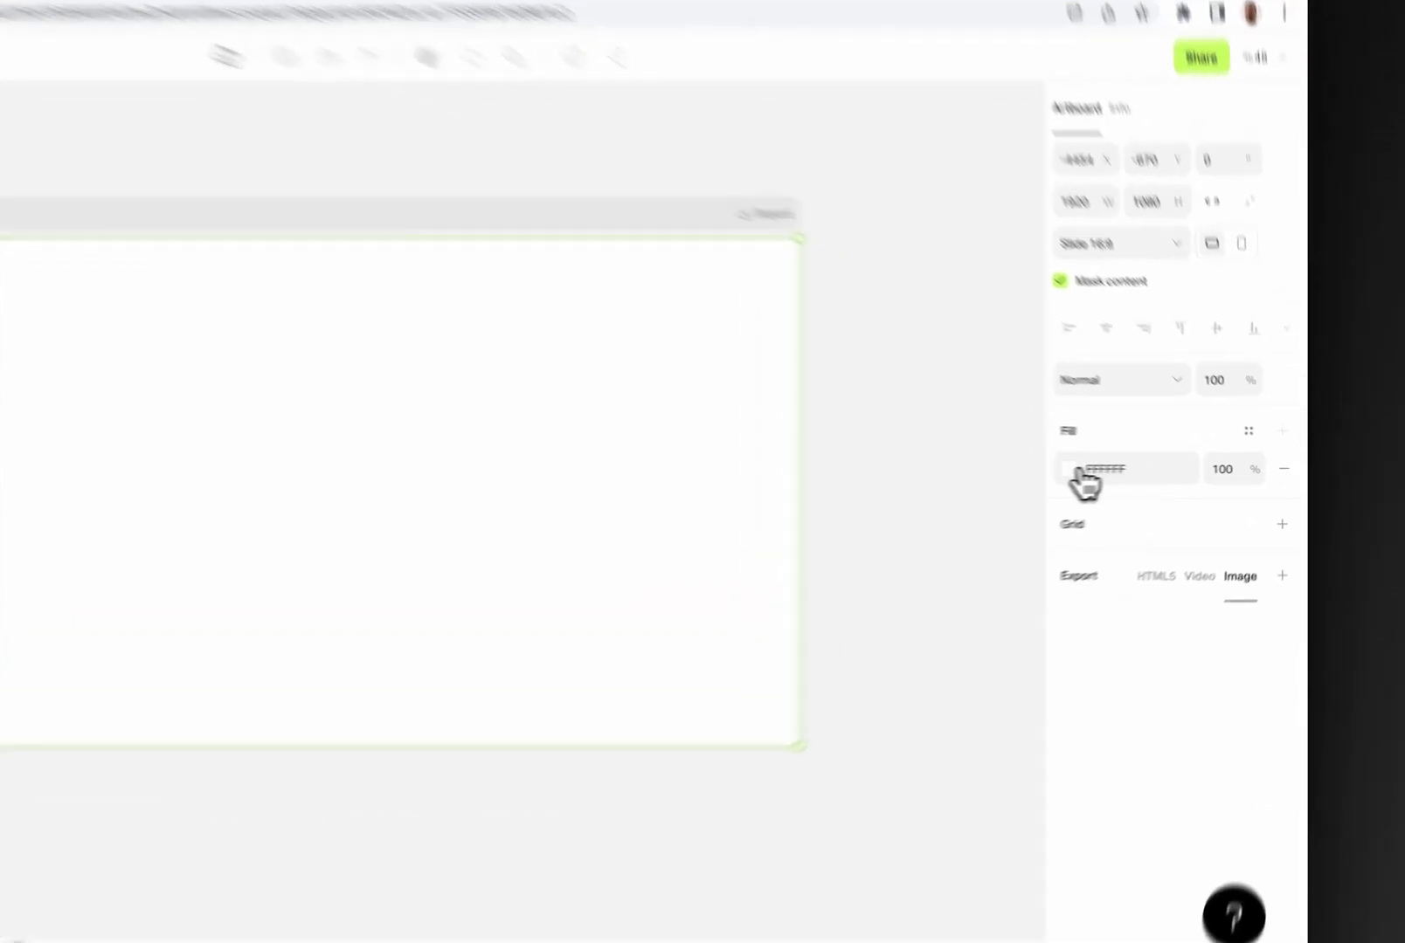
# Set Artboard 1's fill to solid dark blue 1E4296 at 100%, after briefly trying a linear gradient.
pyautogui.click(1160, 472)
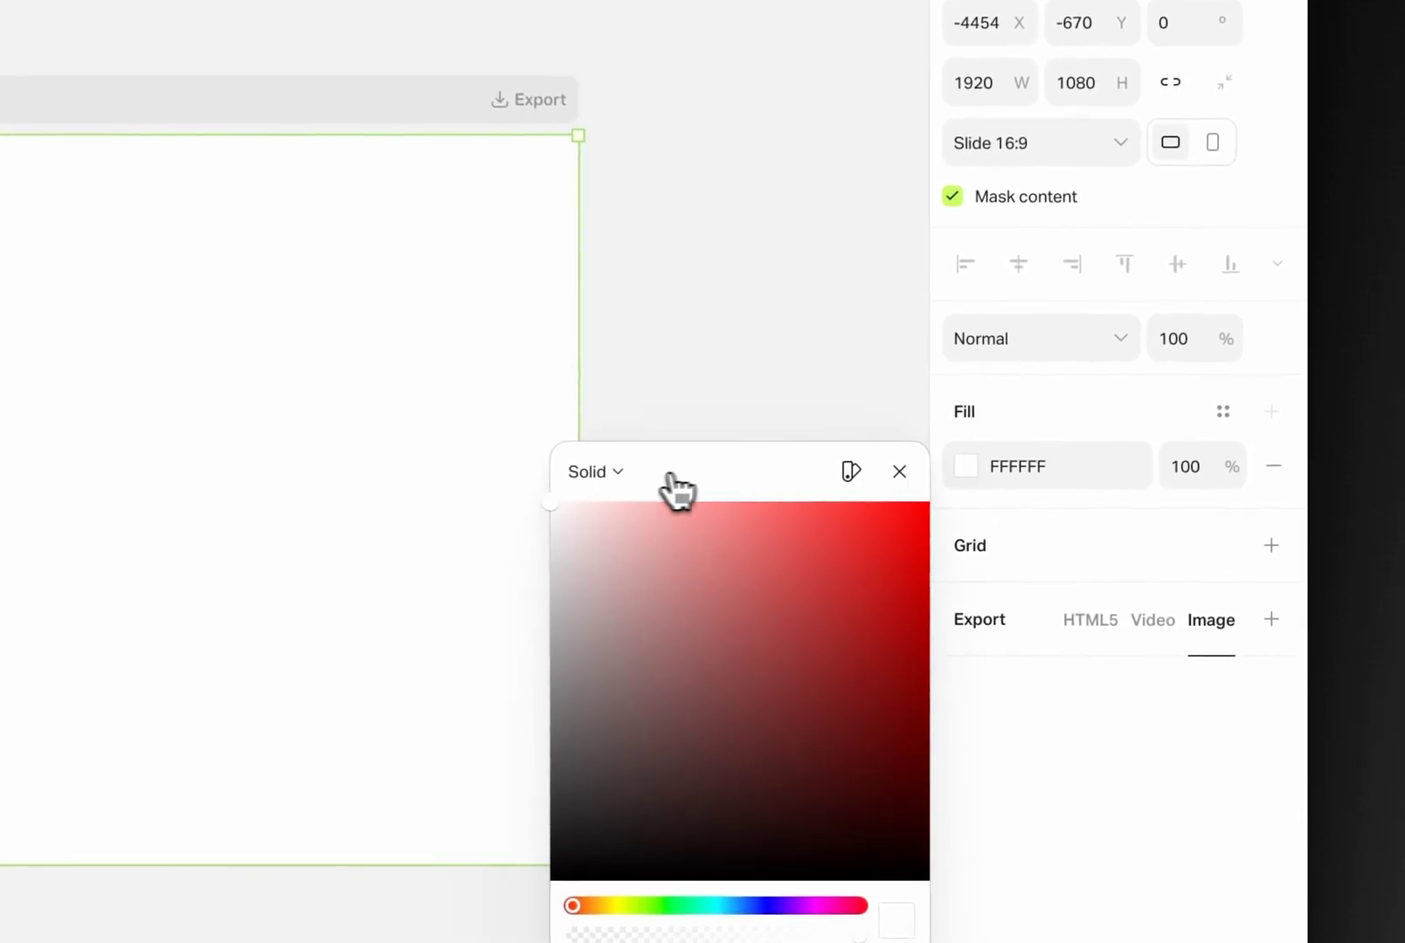
pyautogui.click(616, 477)
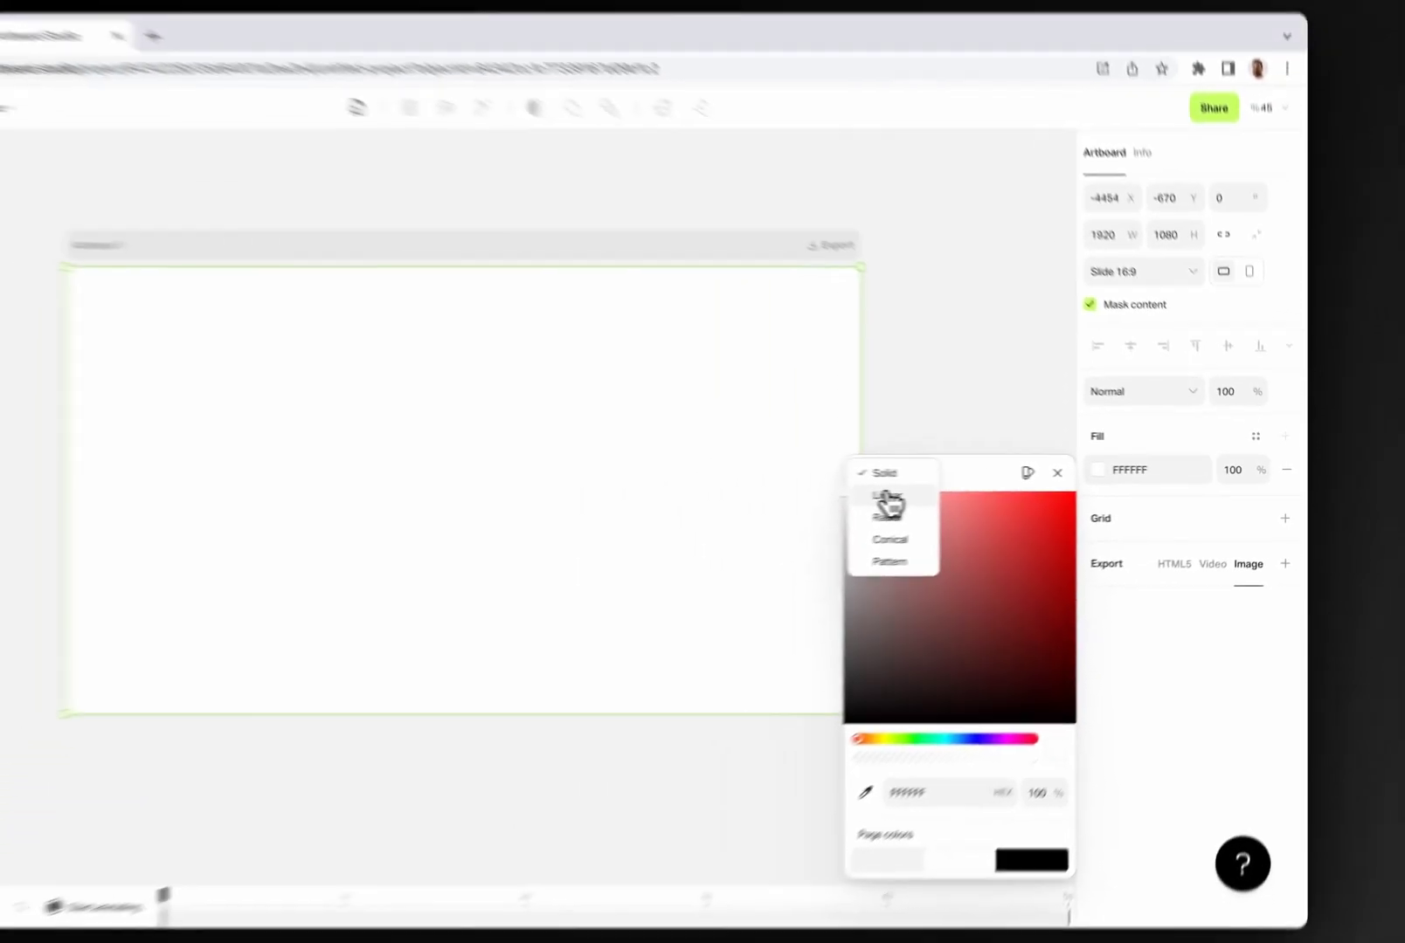
pyautogui.click(619, 506)
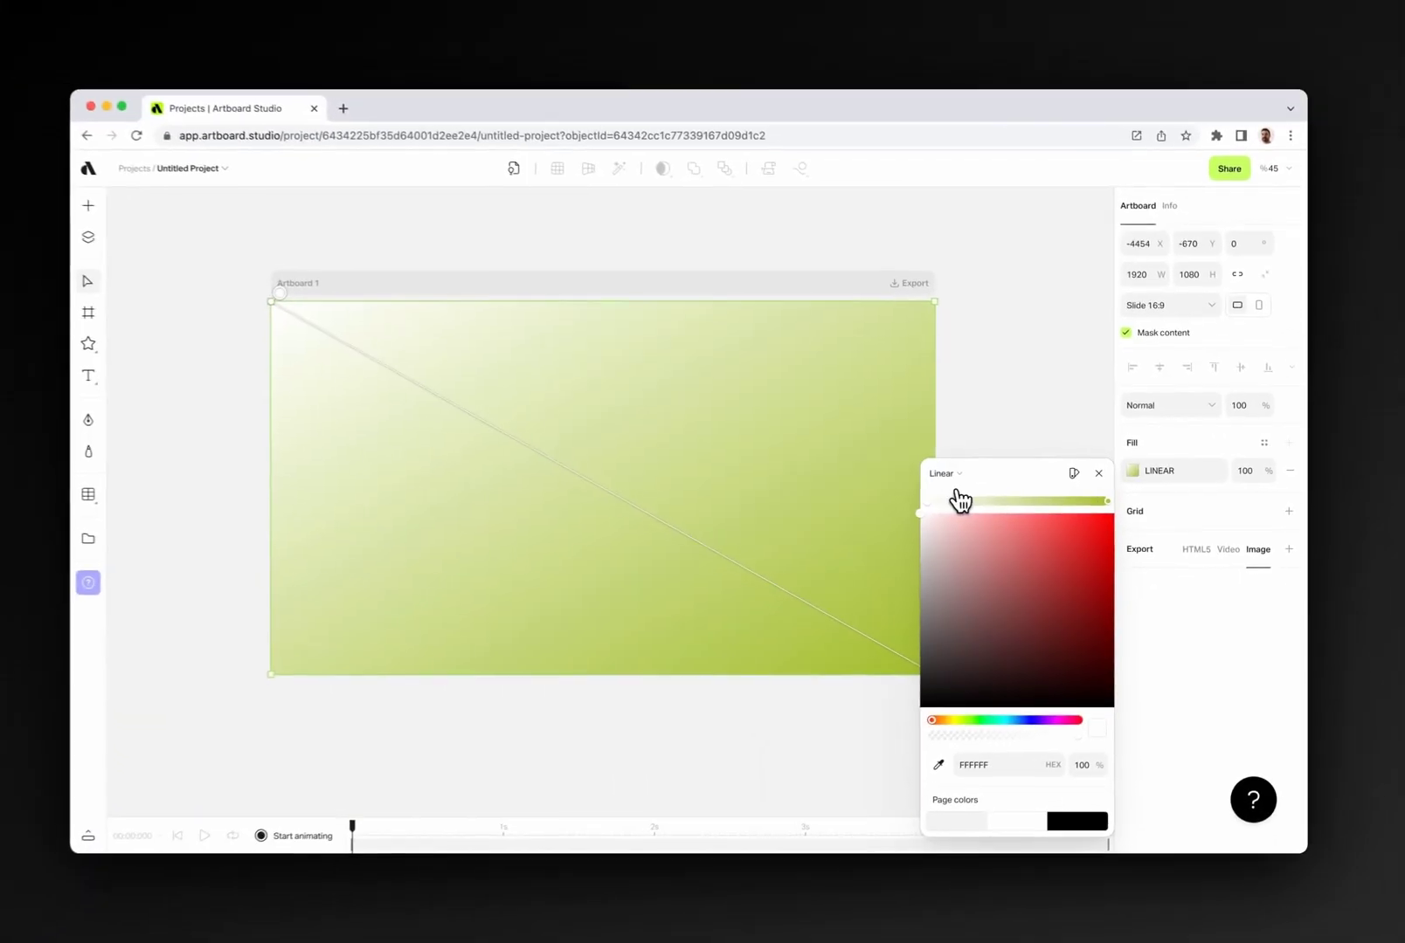
pyautogui.click(946, 473)
pyautogui.click(950, 480)
pyautogui.click(1020, 696)
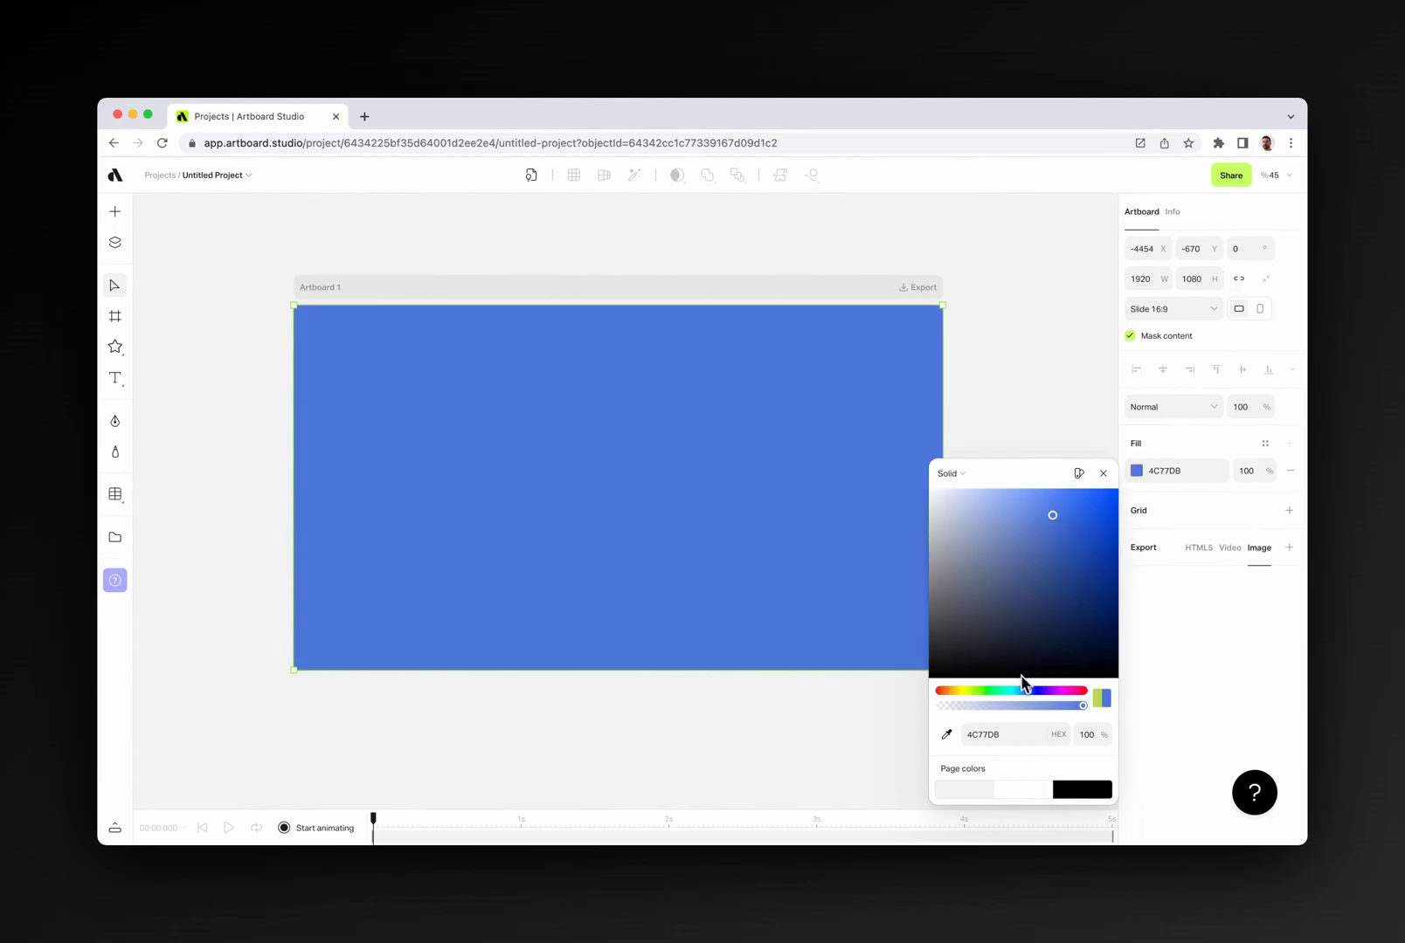
pyautogui.moveTo(1013, 596); pyautogui.dragTo(1080, 567)
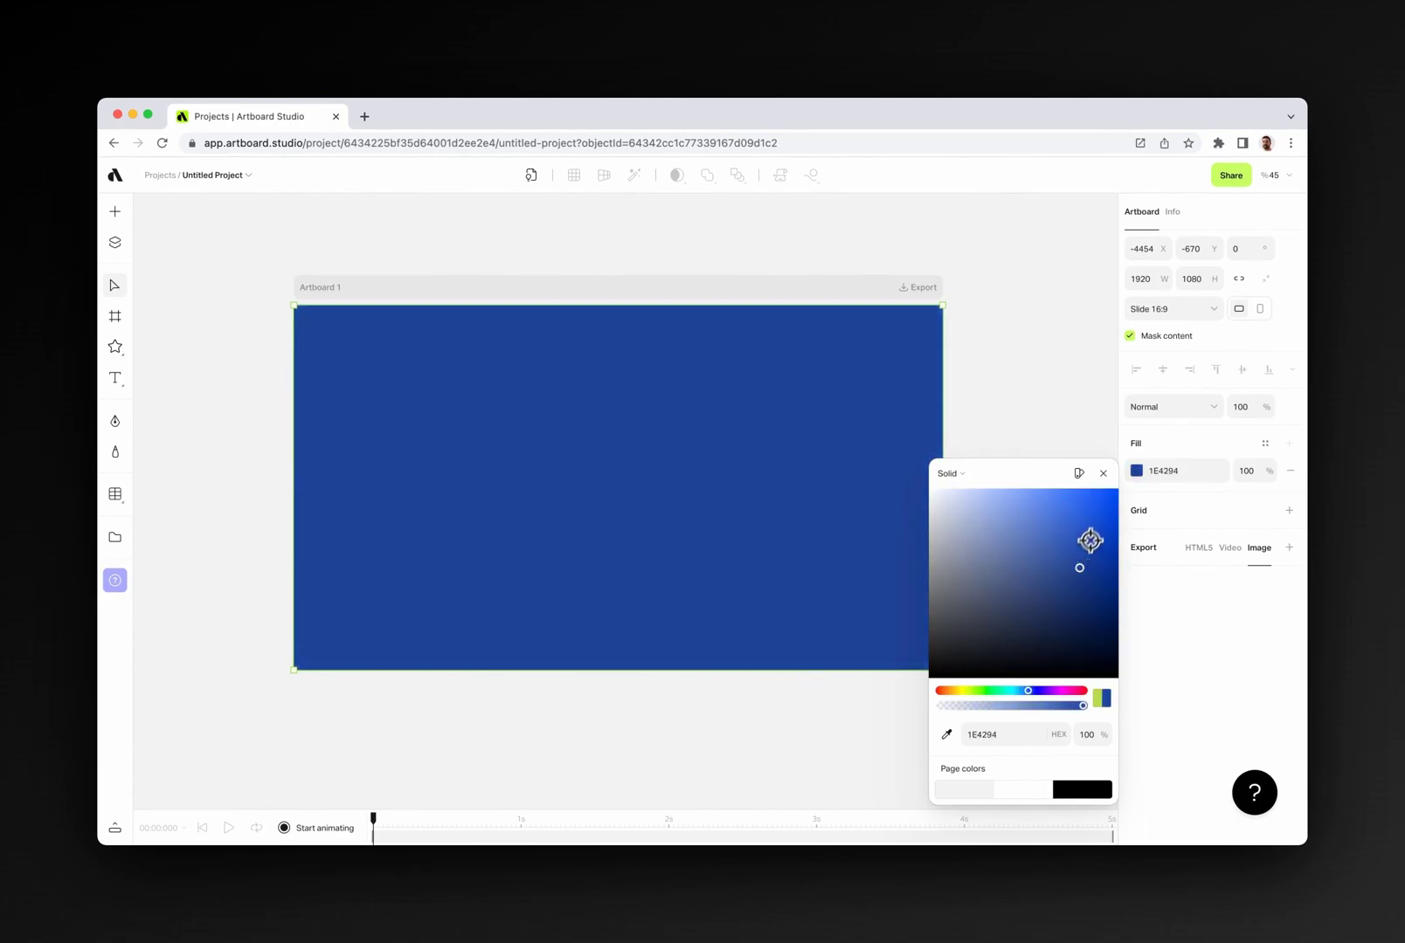
pyautogui.click(1103, 474)
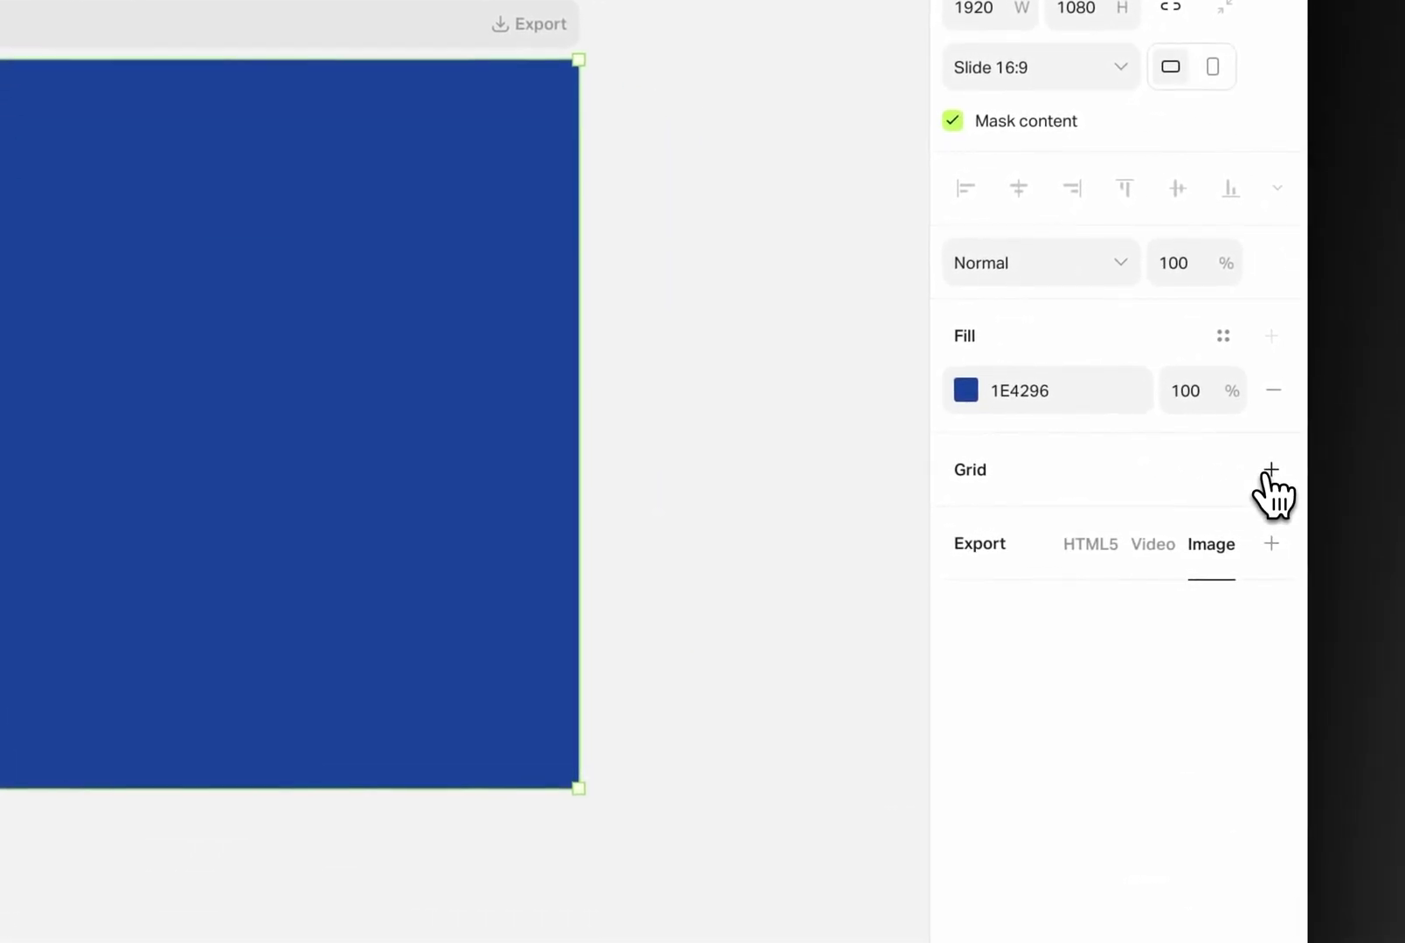
# Add a grid overlay to the blue artboard with size 60 and an isometric pattern.
pyautogui.click(1270, 472)
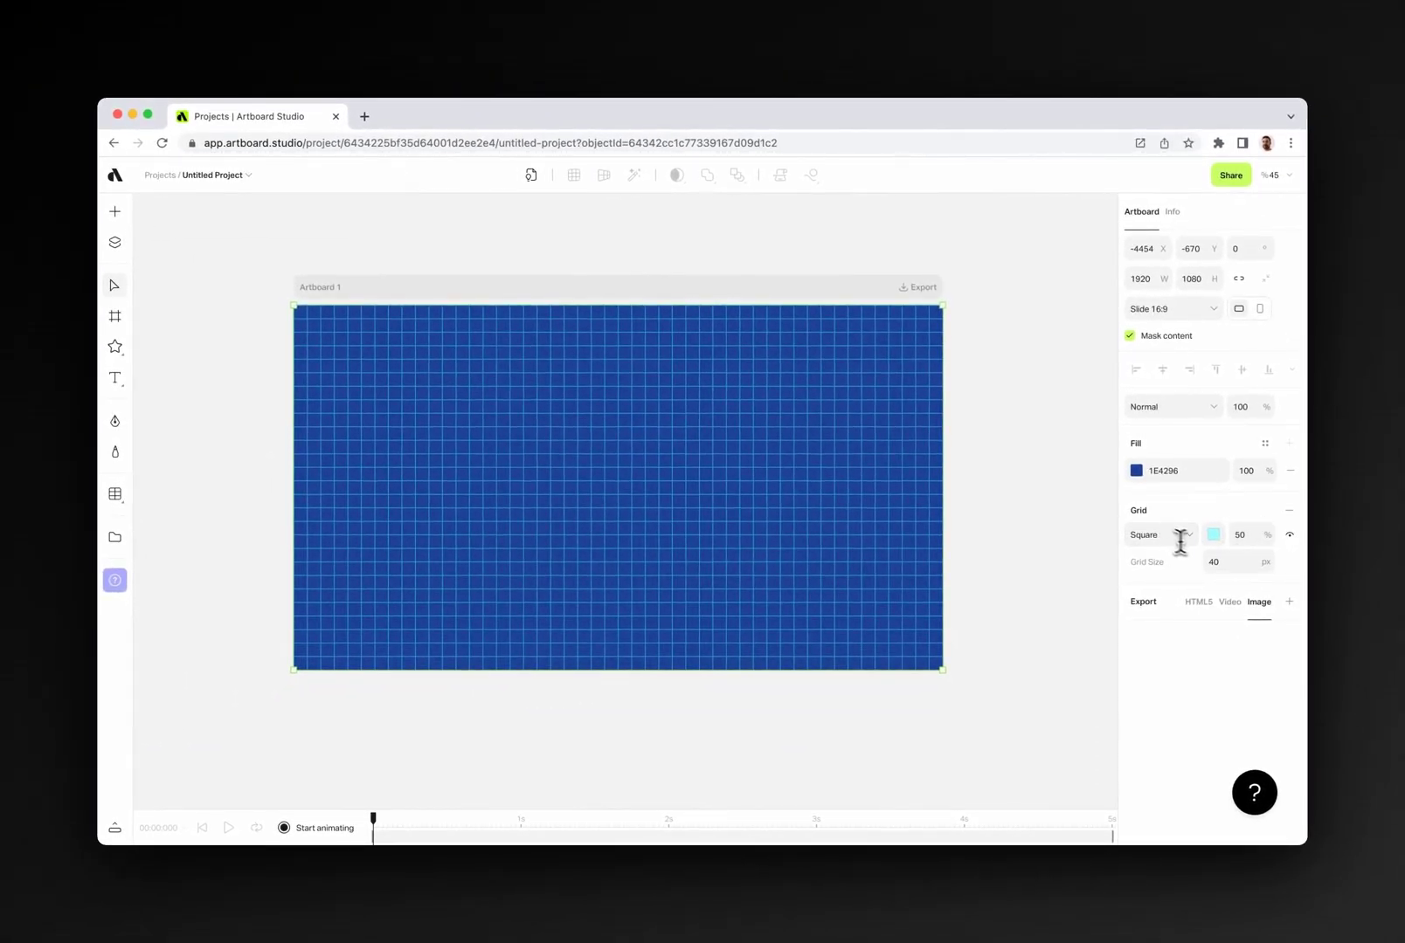
pyautogui.click(1217, 561)
pyautogui.hotkey('shift', 'Up')
pyautogui.hotkey('shift', 'Up')
pyautogui.hotkey('shift', 'Up')
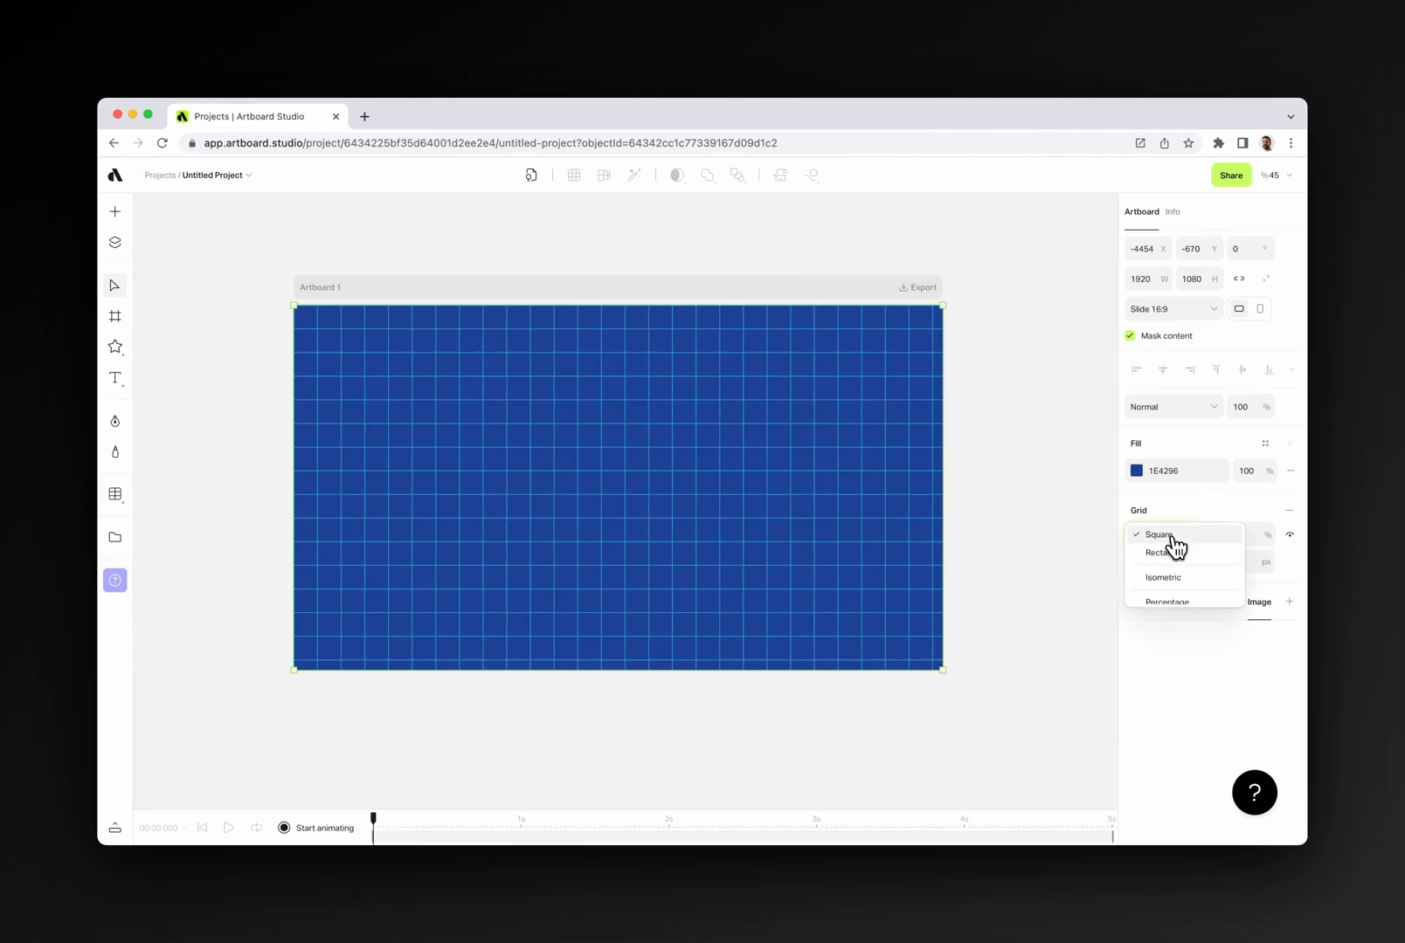
pyautogui.click(1175, 553)
pyautogui.click(1170, 540)
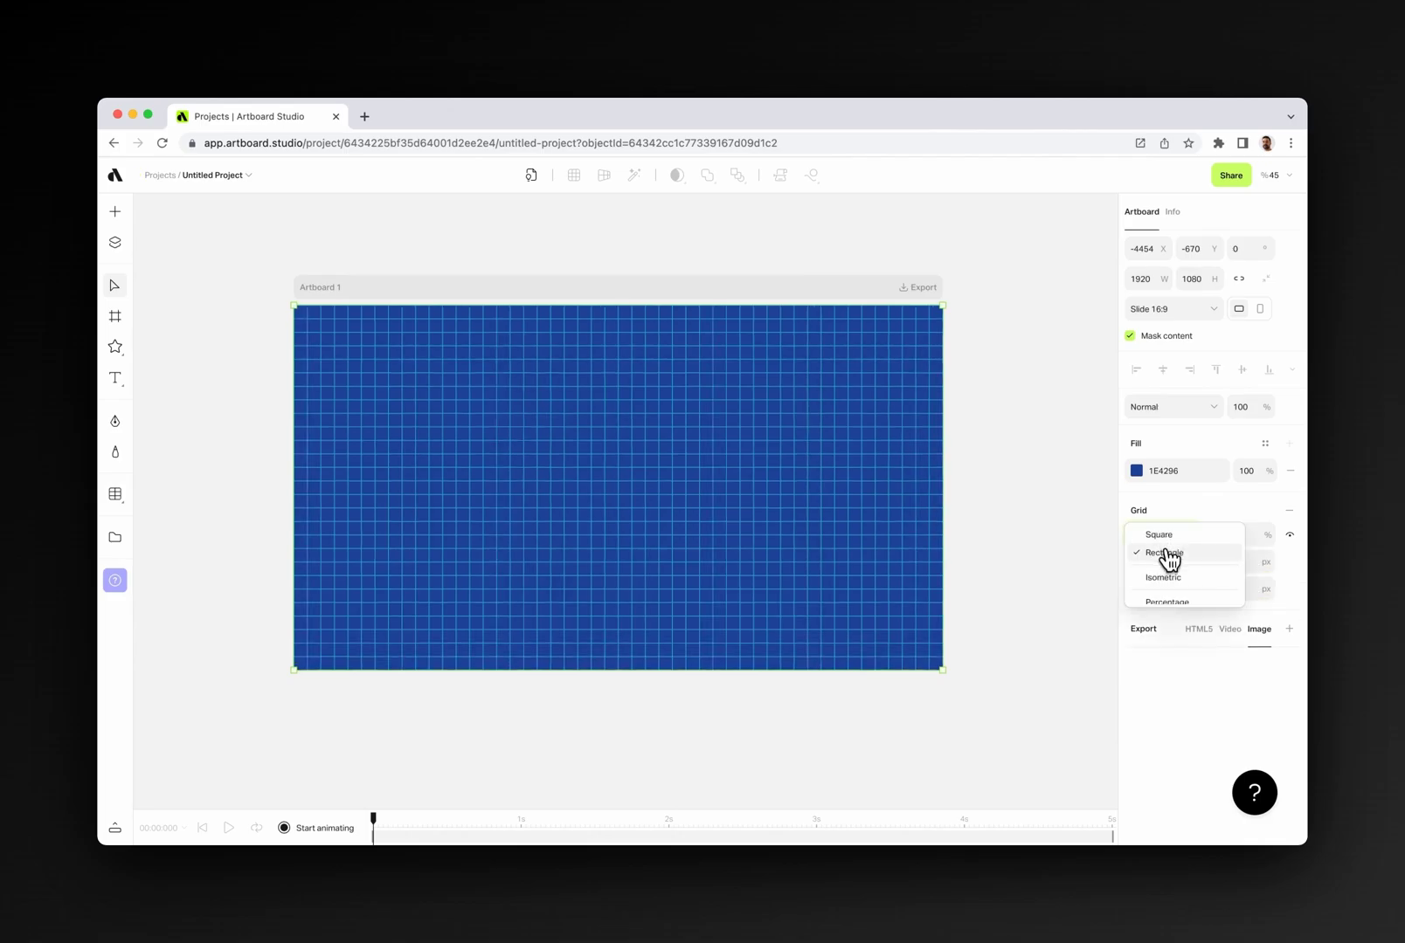
pyautogui.click(1166, 578)
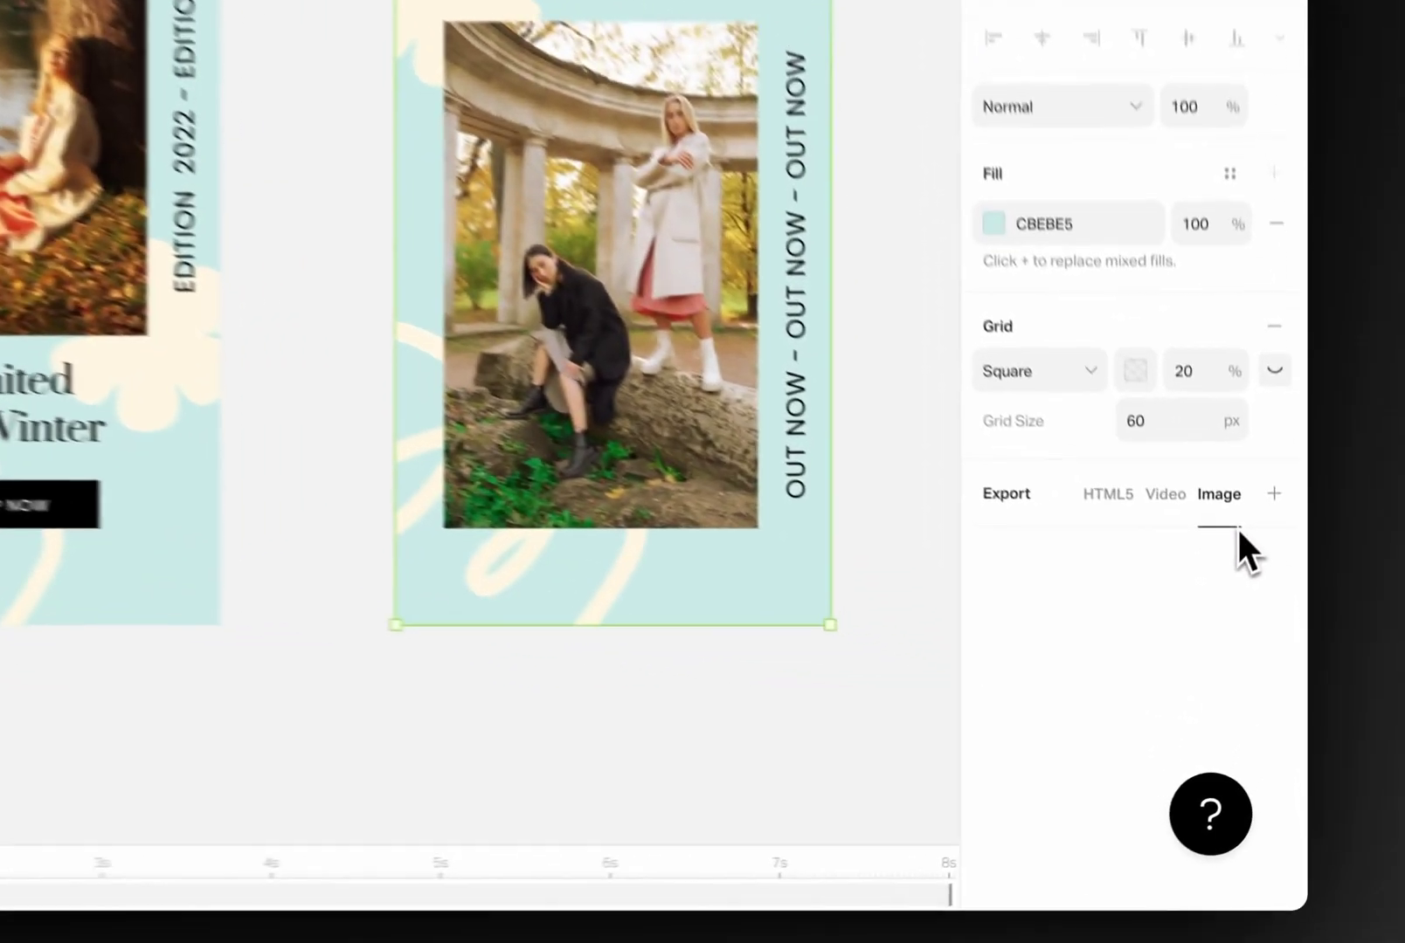
# Add an export setting to Story 3, try HTML5 and video formats, and play the animation.
pyautogui.click(1289, 617)
pyautogui.click(1096, 472)
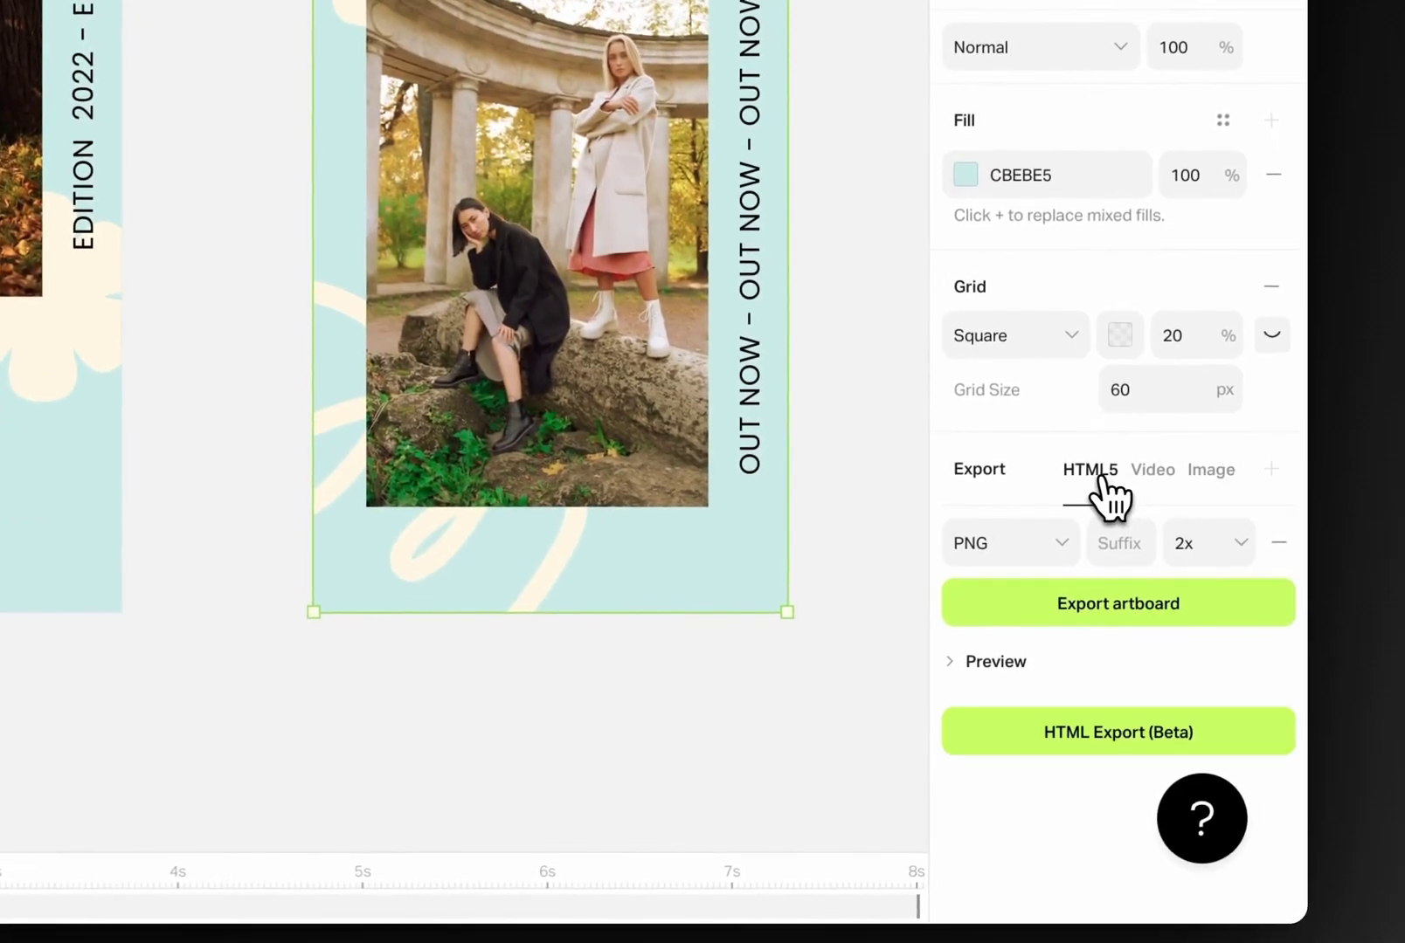
pyautogui.click(1154, 473)
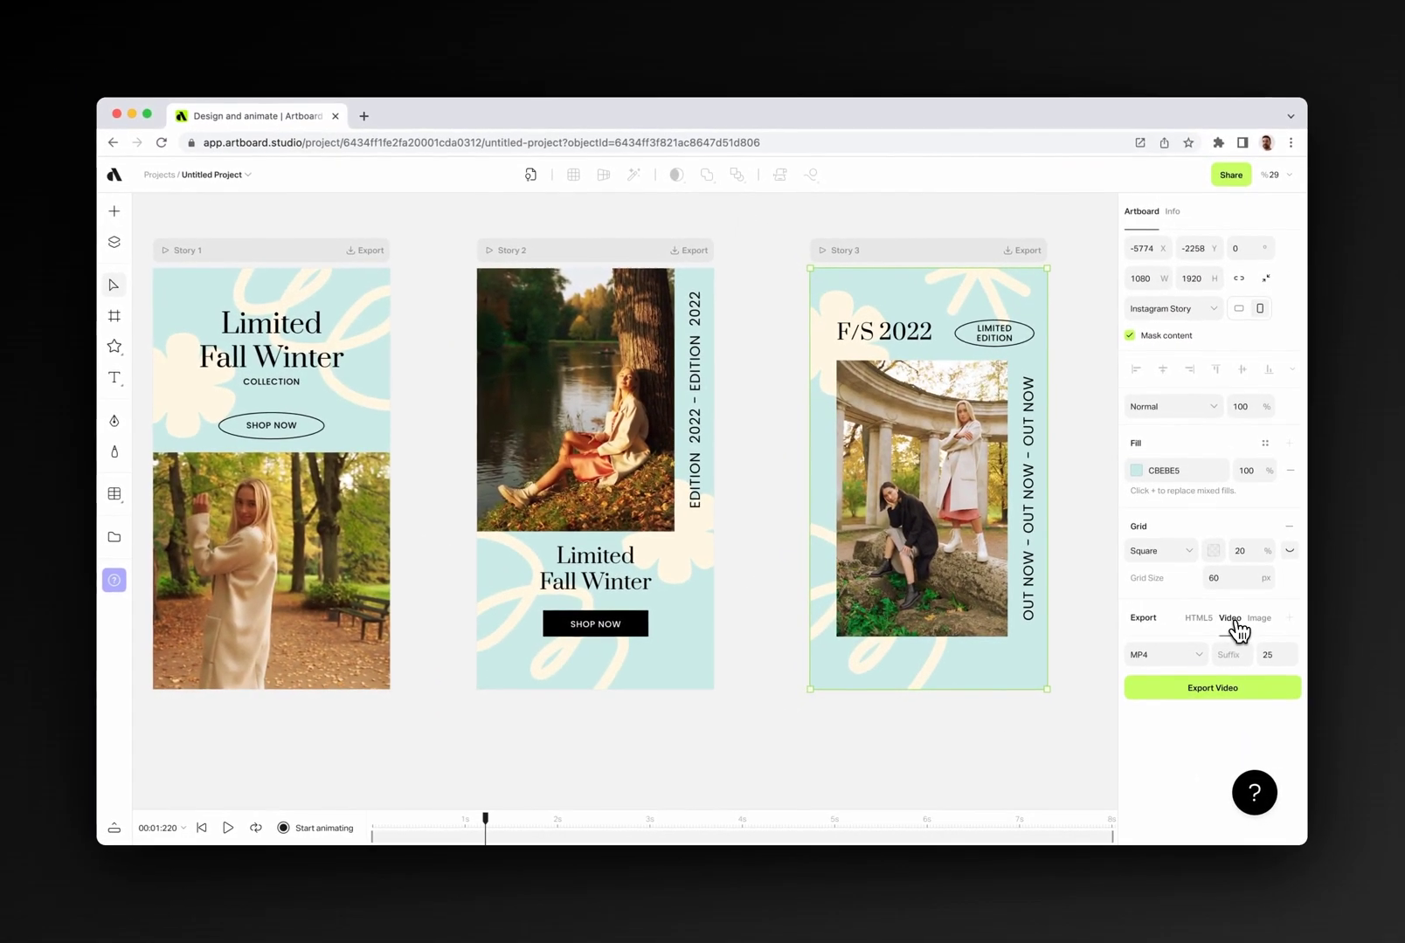
pyautogui.scroll(3, 969, 360)
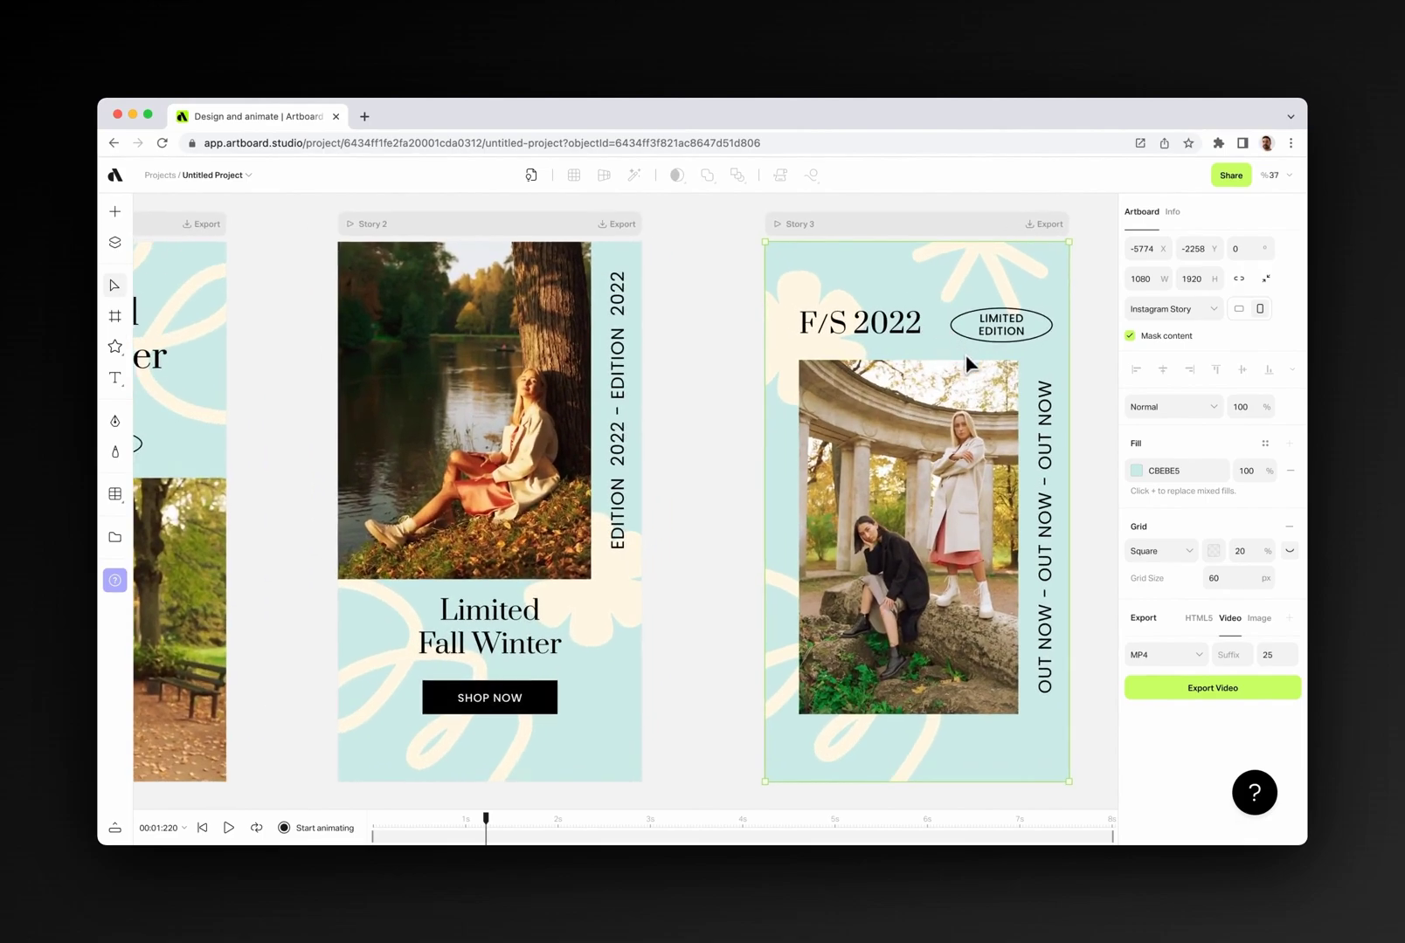
pyautogui.press('space')
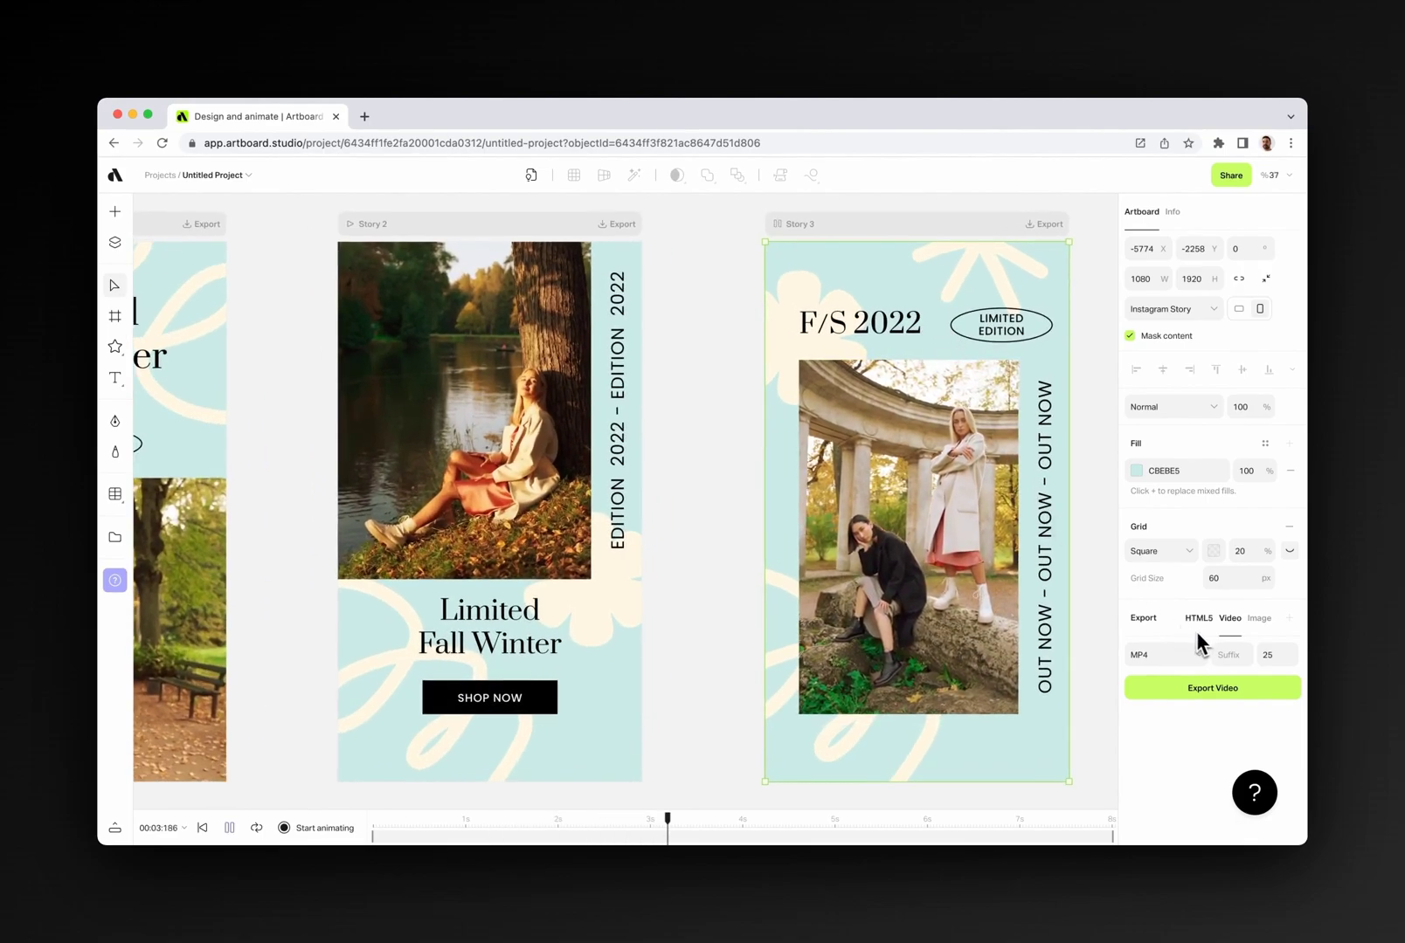
pyautogui.press('space')
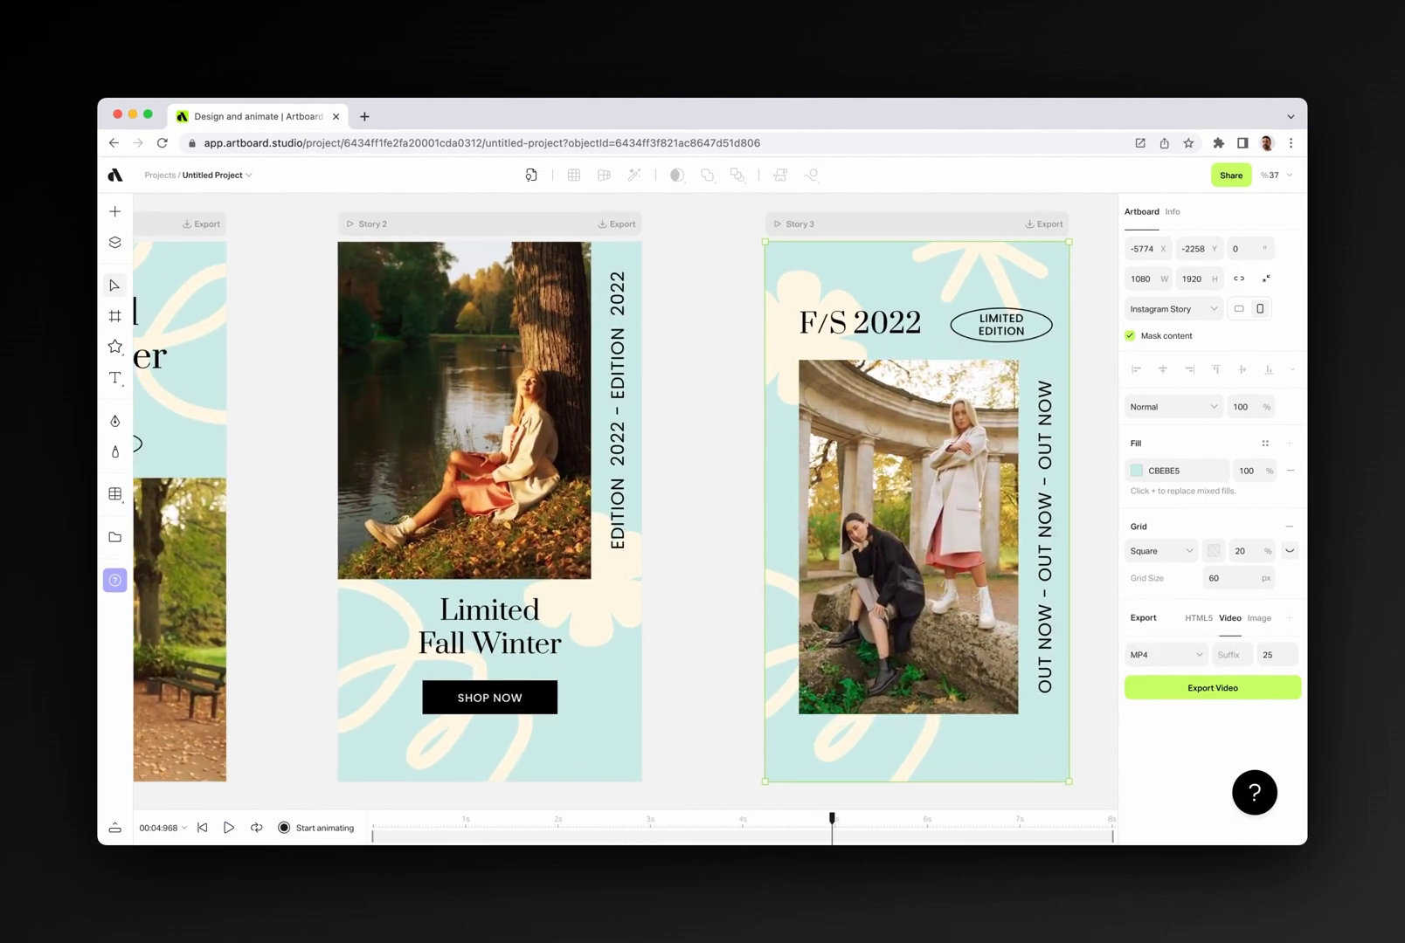
pyautogui.scroll(-5, 684, 516)
pyautogui.hscroll(3, 696, 506)
pyautogui.scroll(5, 857, 381)
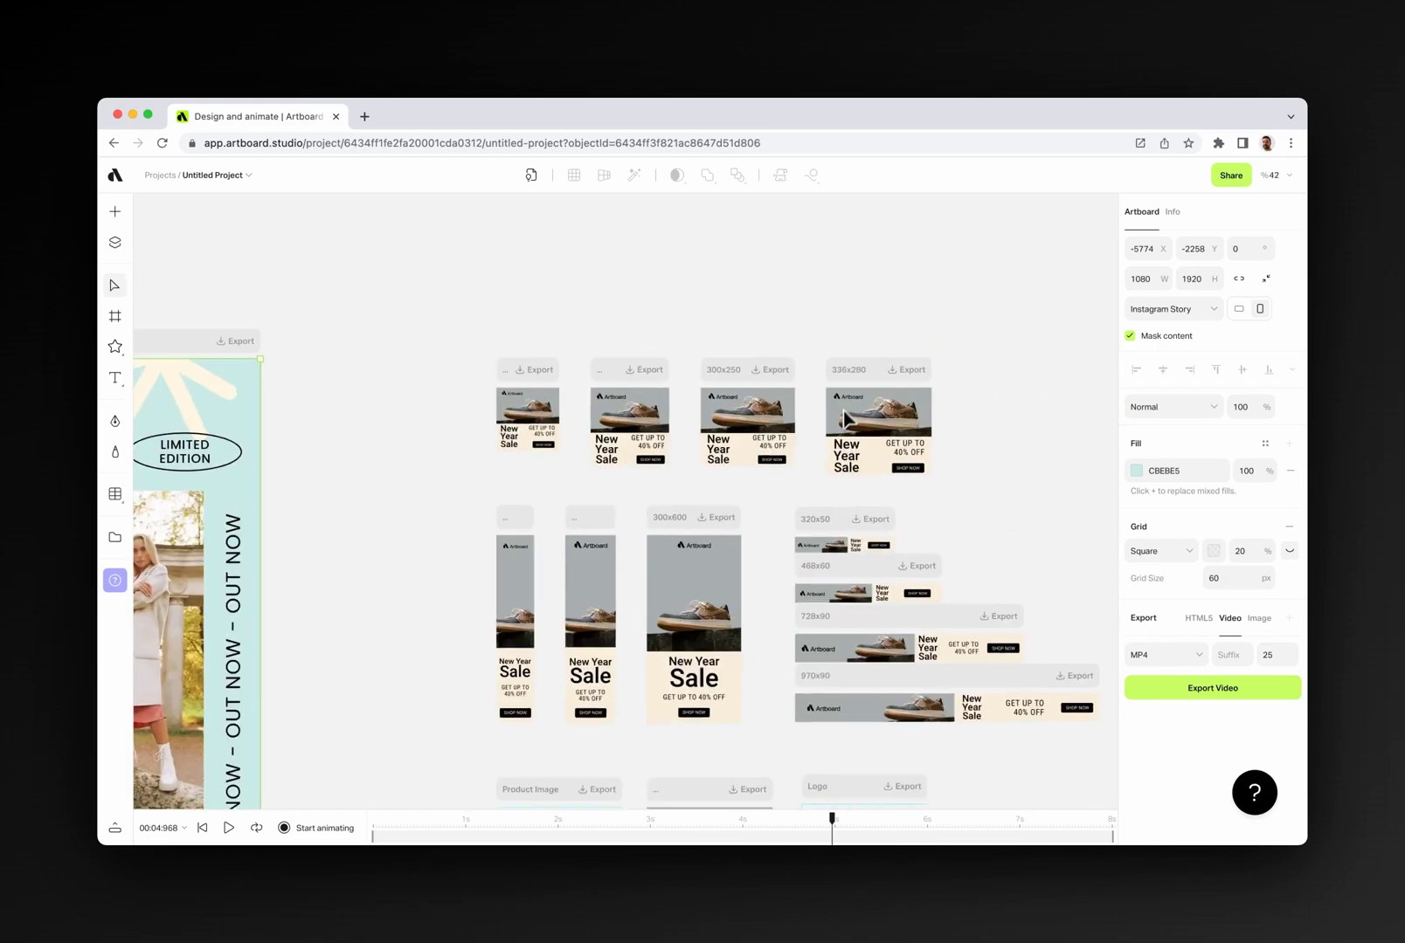
# Set the 336x280 New Year Sale banner to export as PNG at 1x scale.
pyautogui.click(913, 406)
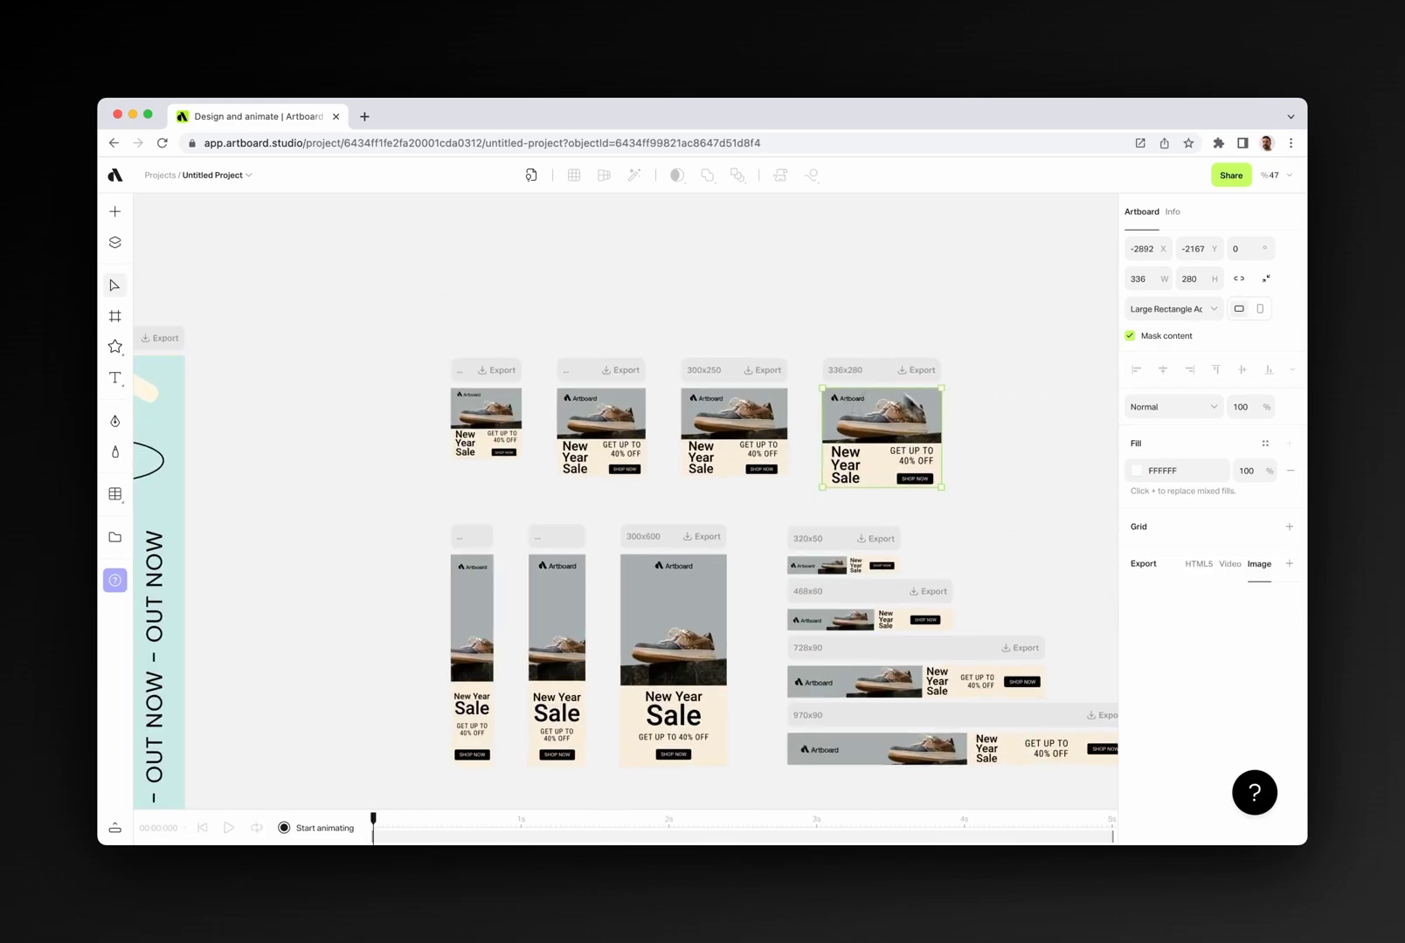
pyautogui.click(1259, 565)
pyautogui.click(1184, 603)
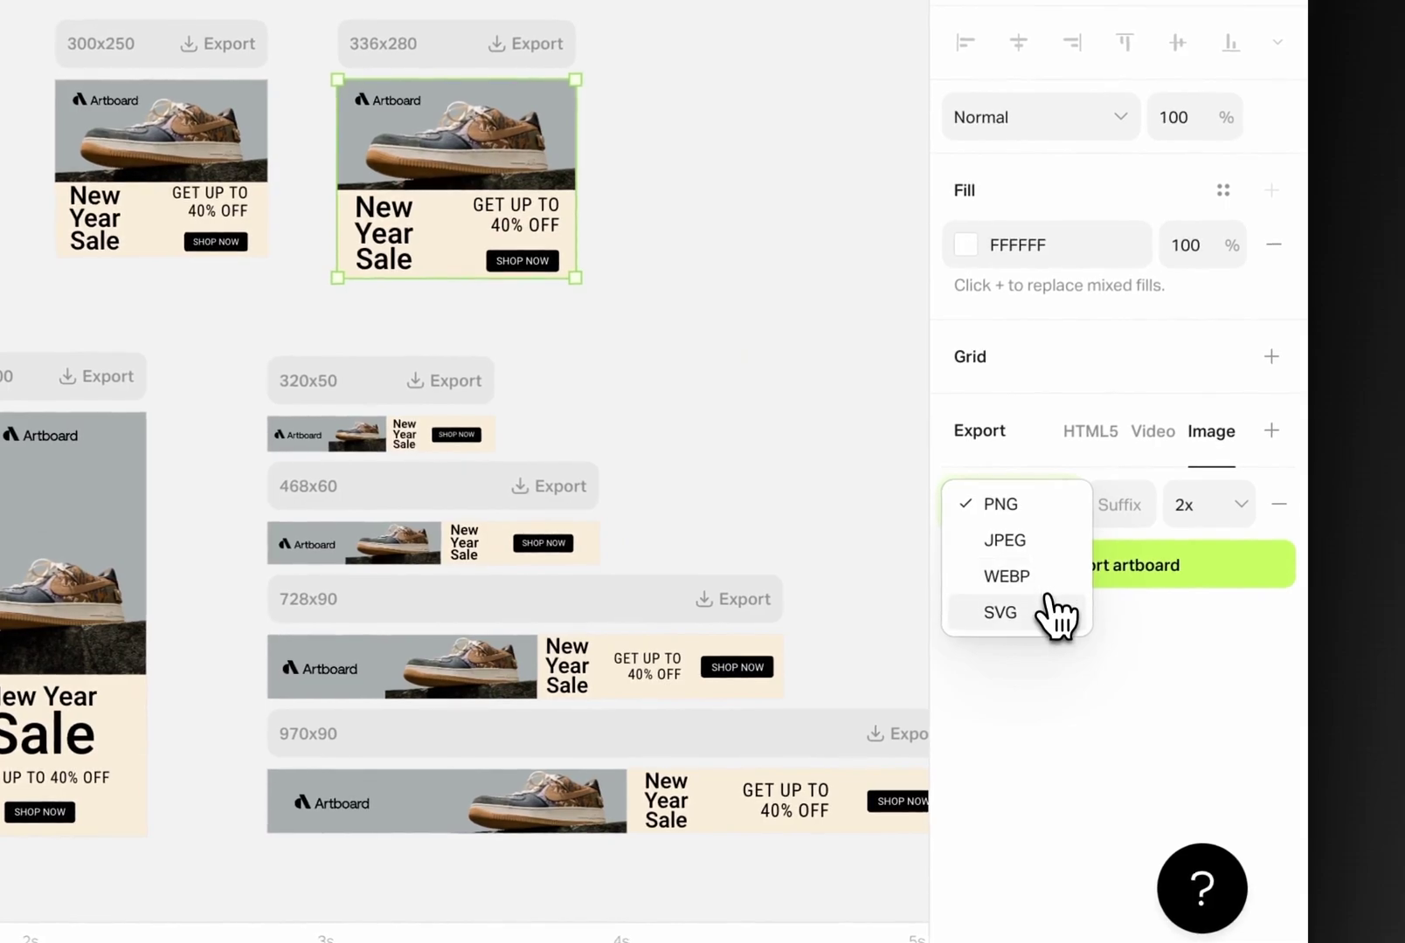
pyautogui.click(1214, 511)
pyautogui.click(1244, 513)
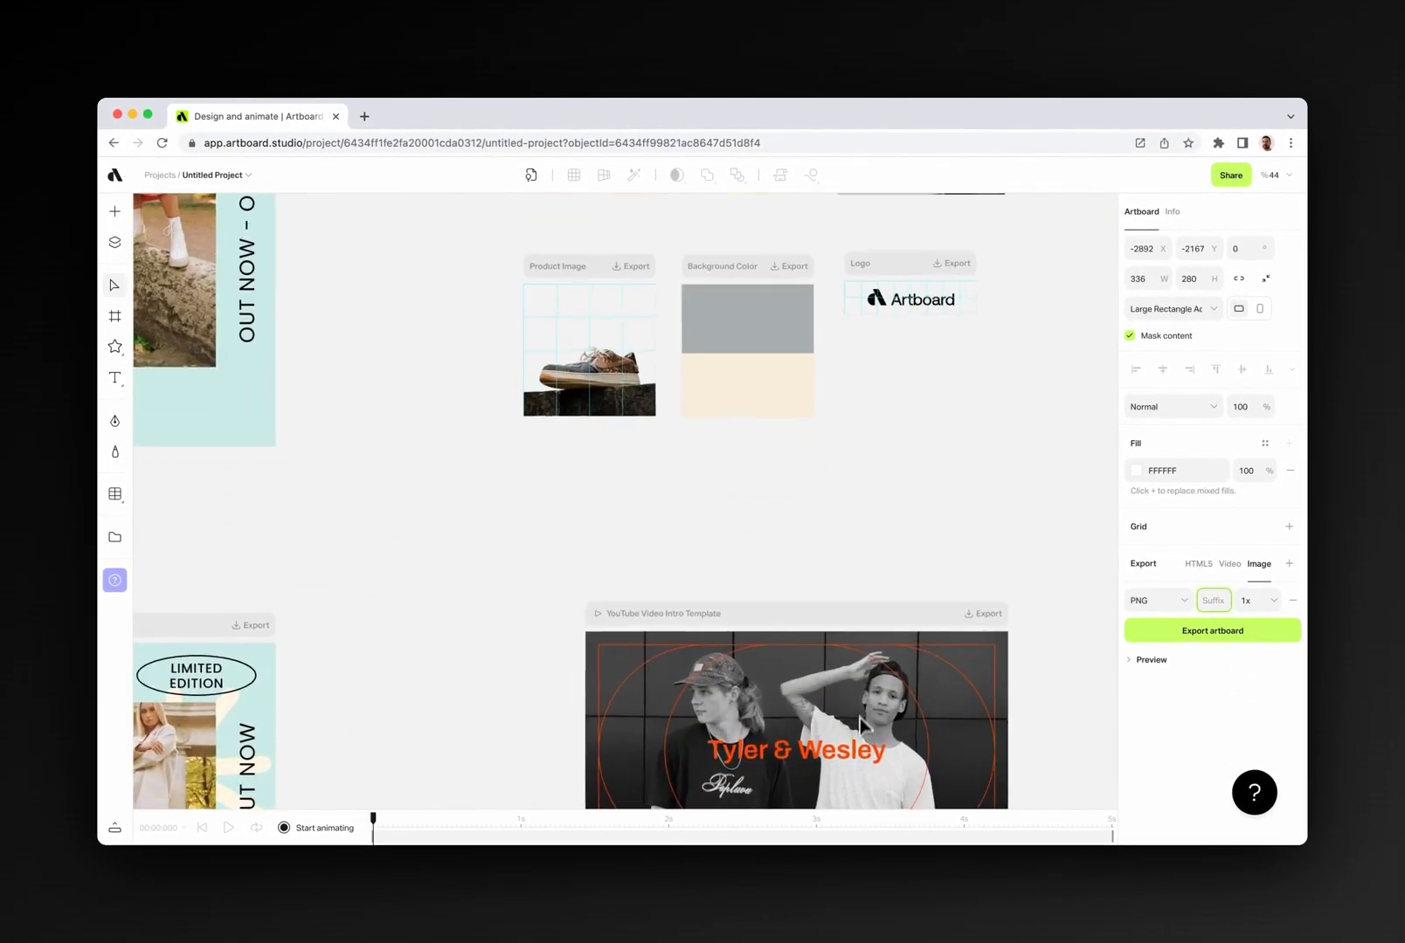
pyautogui.scroll(-2, 842, 664)
# Set the YouTube Video Intro Template to export as MP4 video at 60 fps.
pyautogui.click(840, 666)
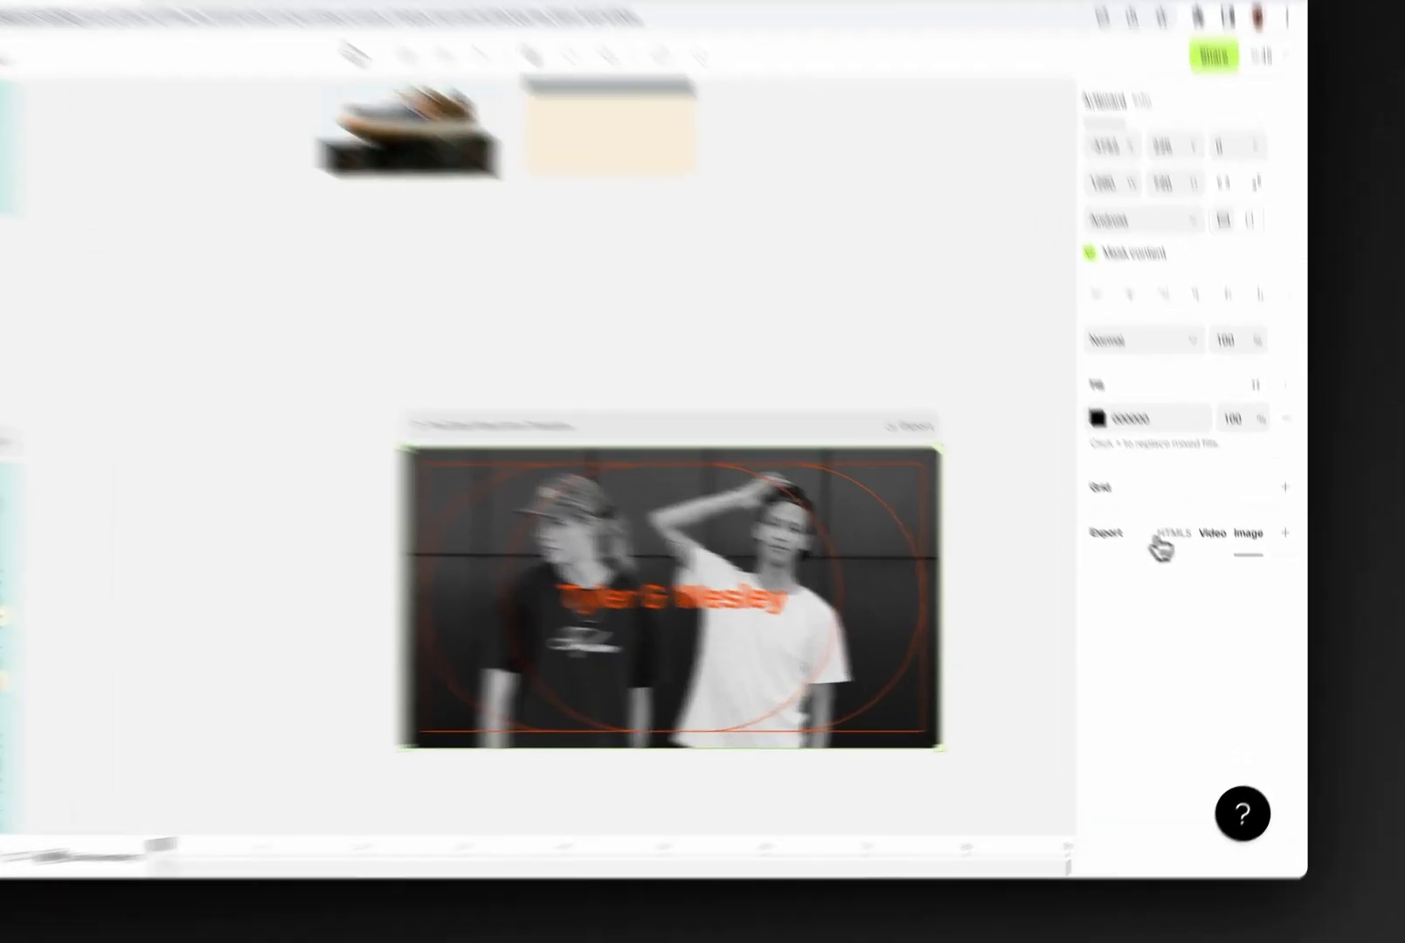
pyautogui.click(1230, 563)
pyautogui.click(1195, 601)
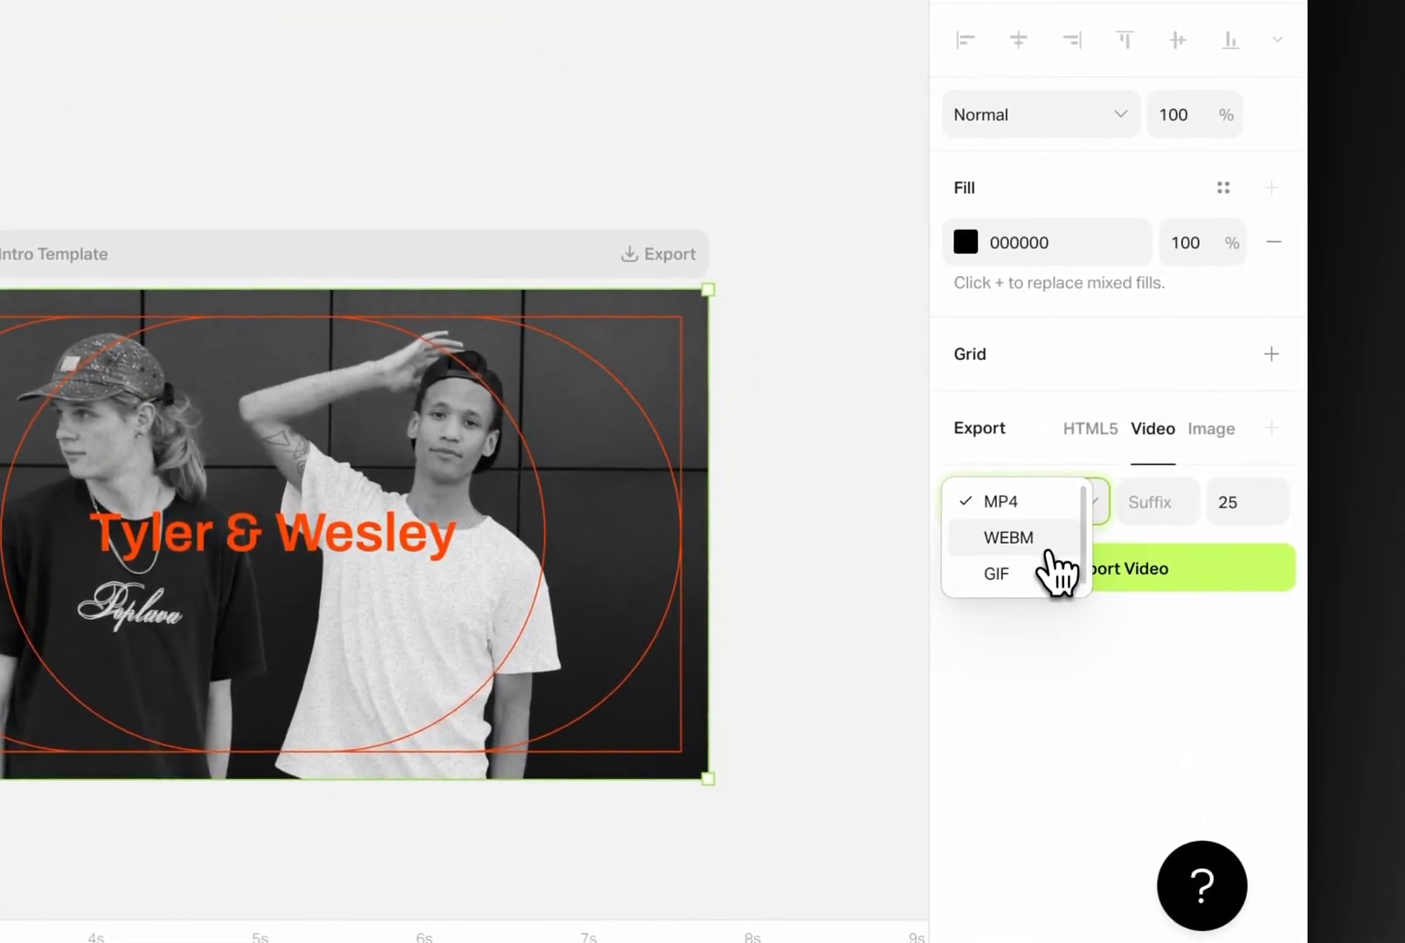
pyautogui.click(1218, 502)
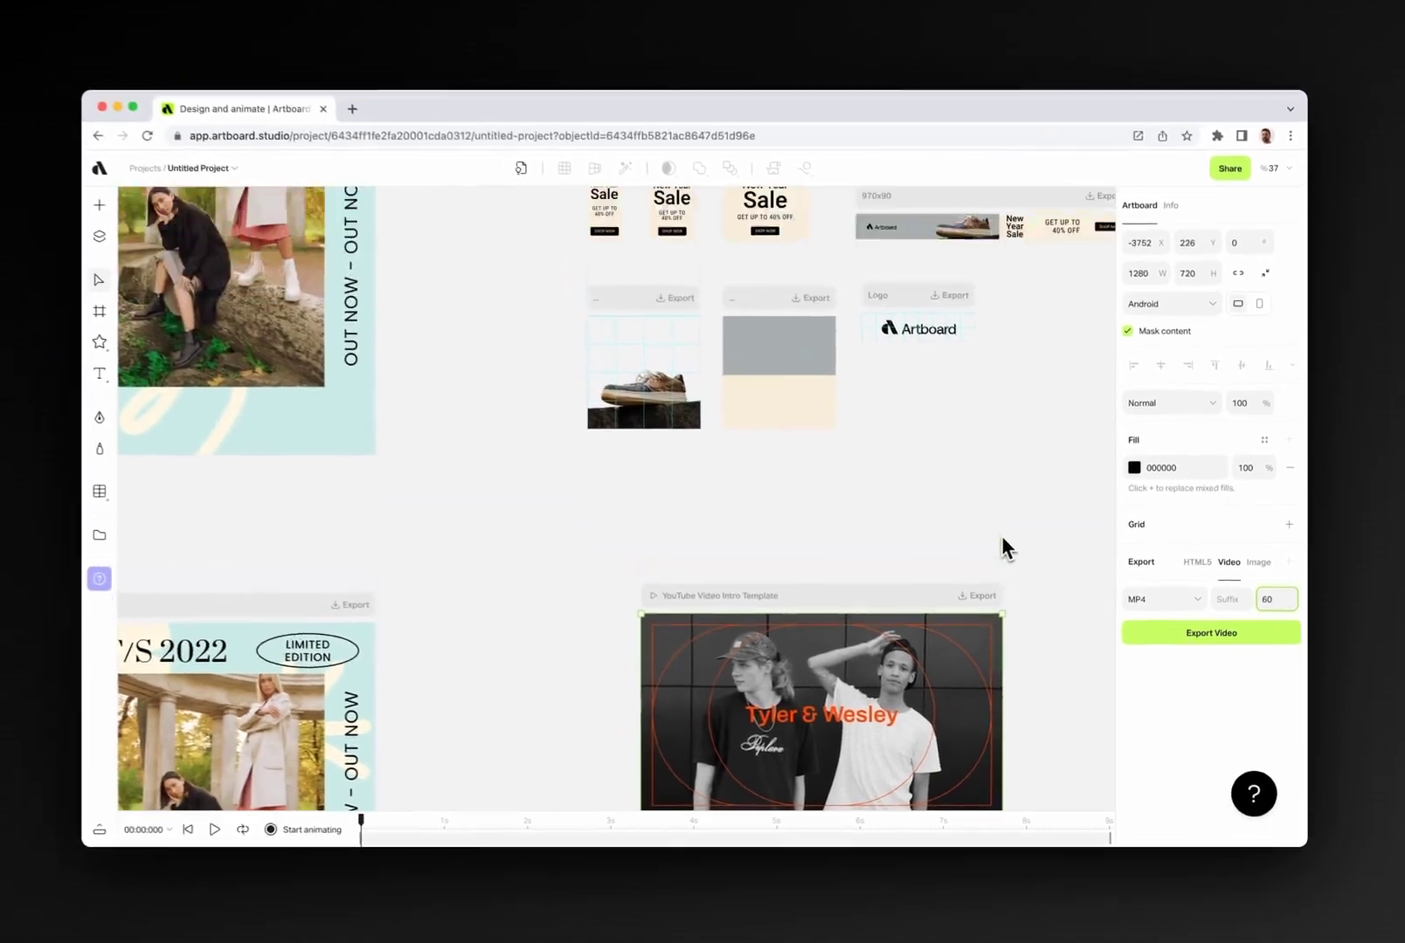
pyautogui.scroll(3, 687, 363)
pyautogui.scroll(5, 770, 247)
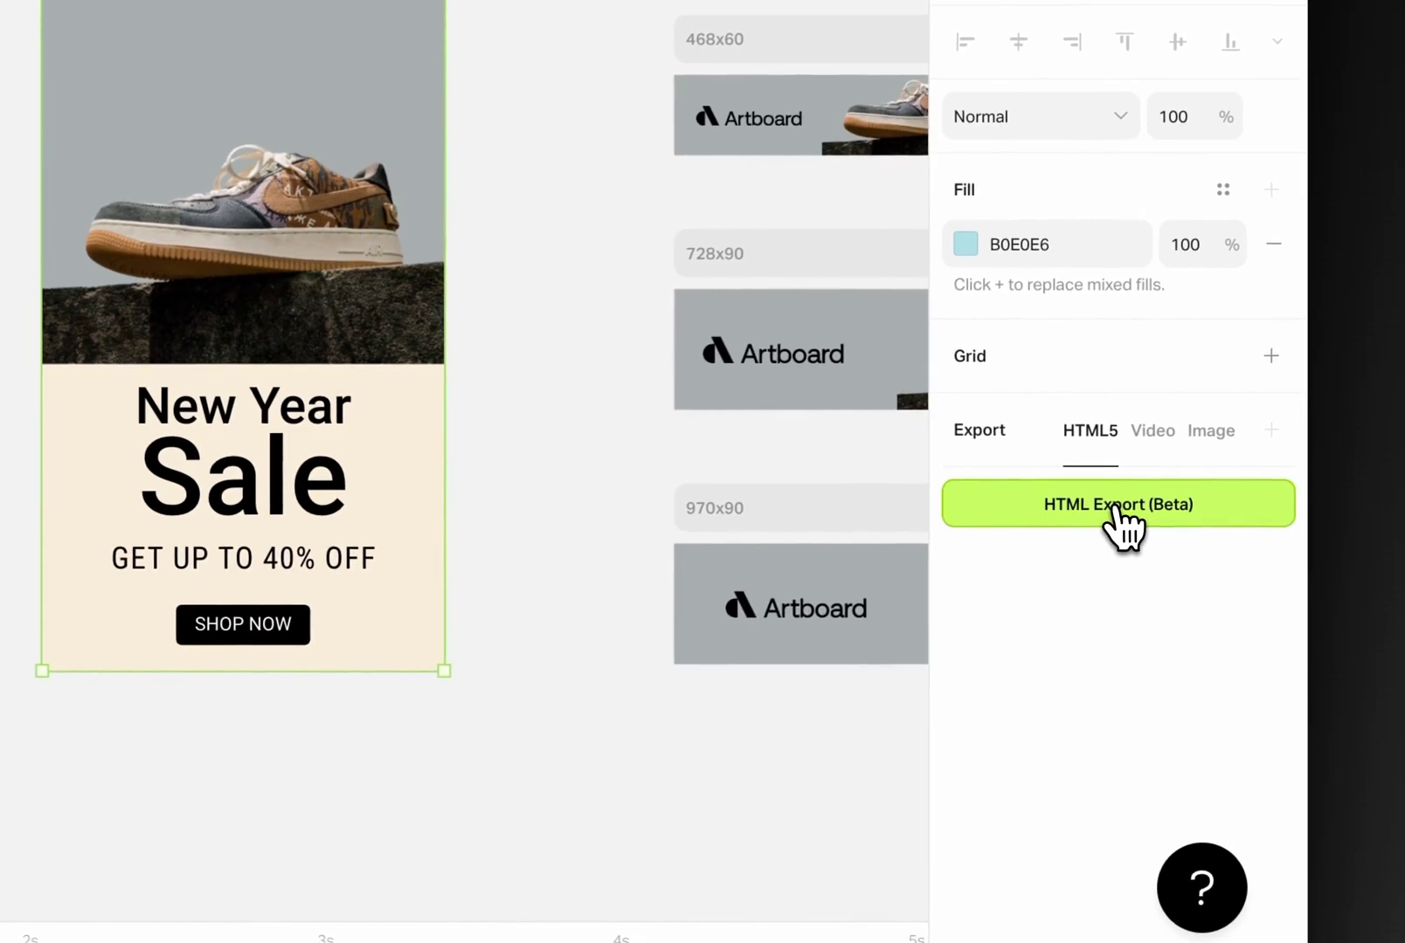
# Save the 300x600 banner's HTML export to the desktop as 300x600.zip and dismiss the downloads bar.
pyautogui.click(1122, 519)
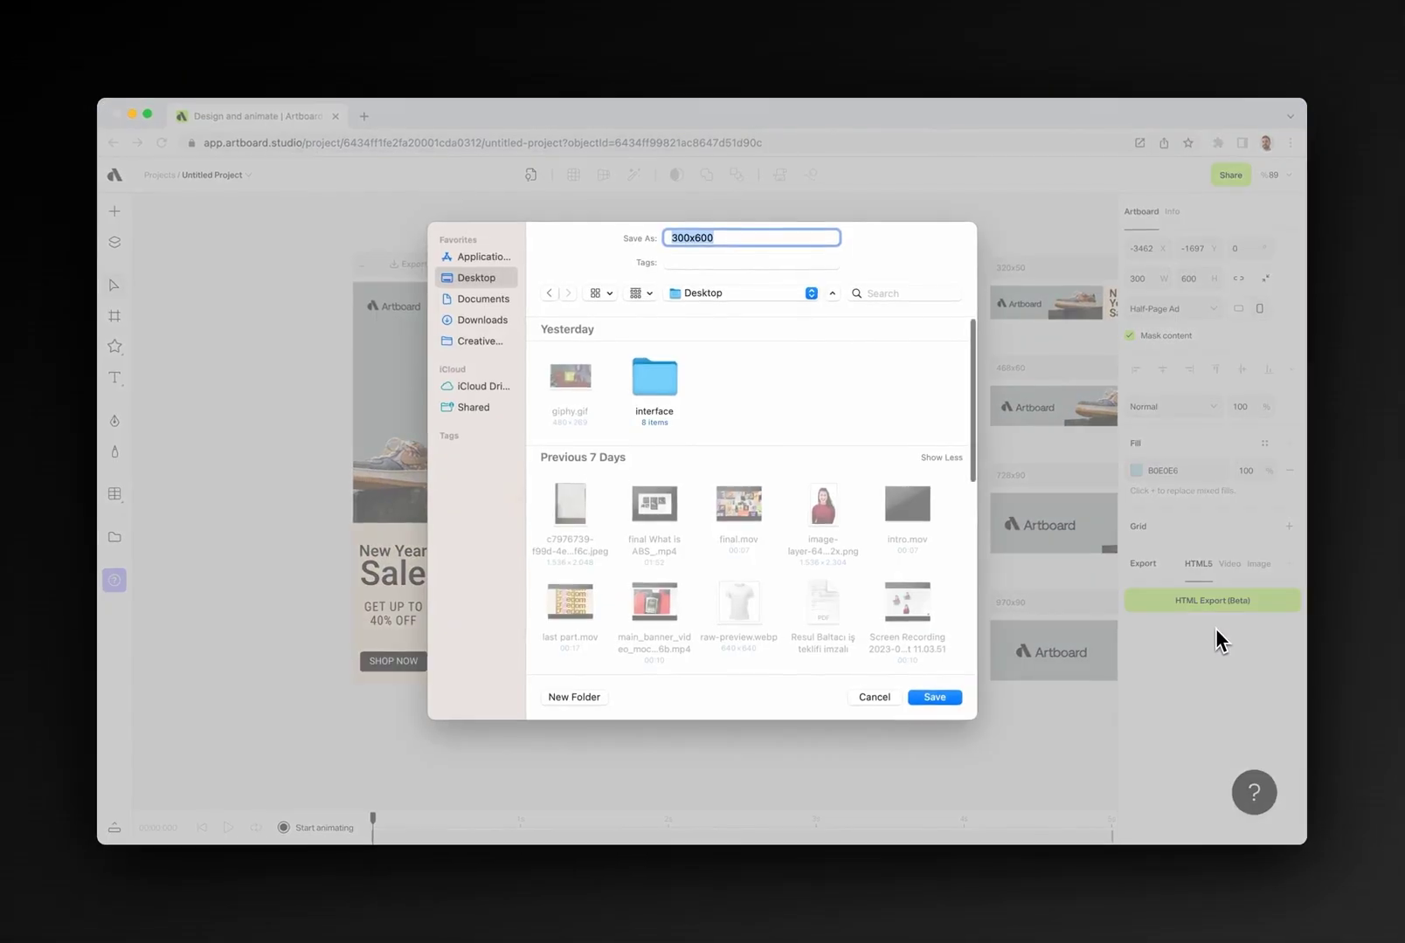
pyautogui.click(934, 696)
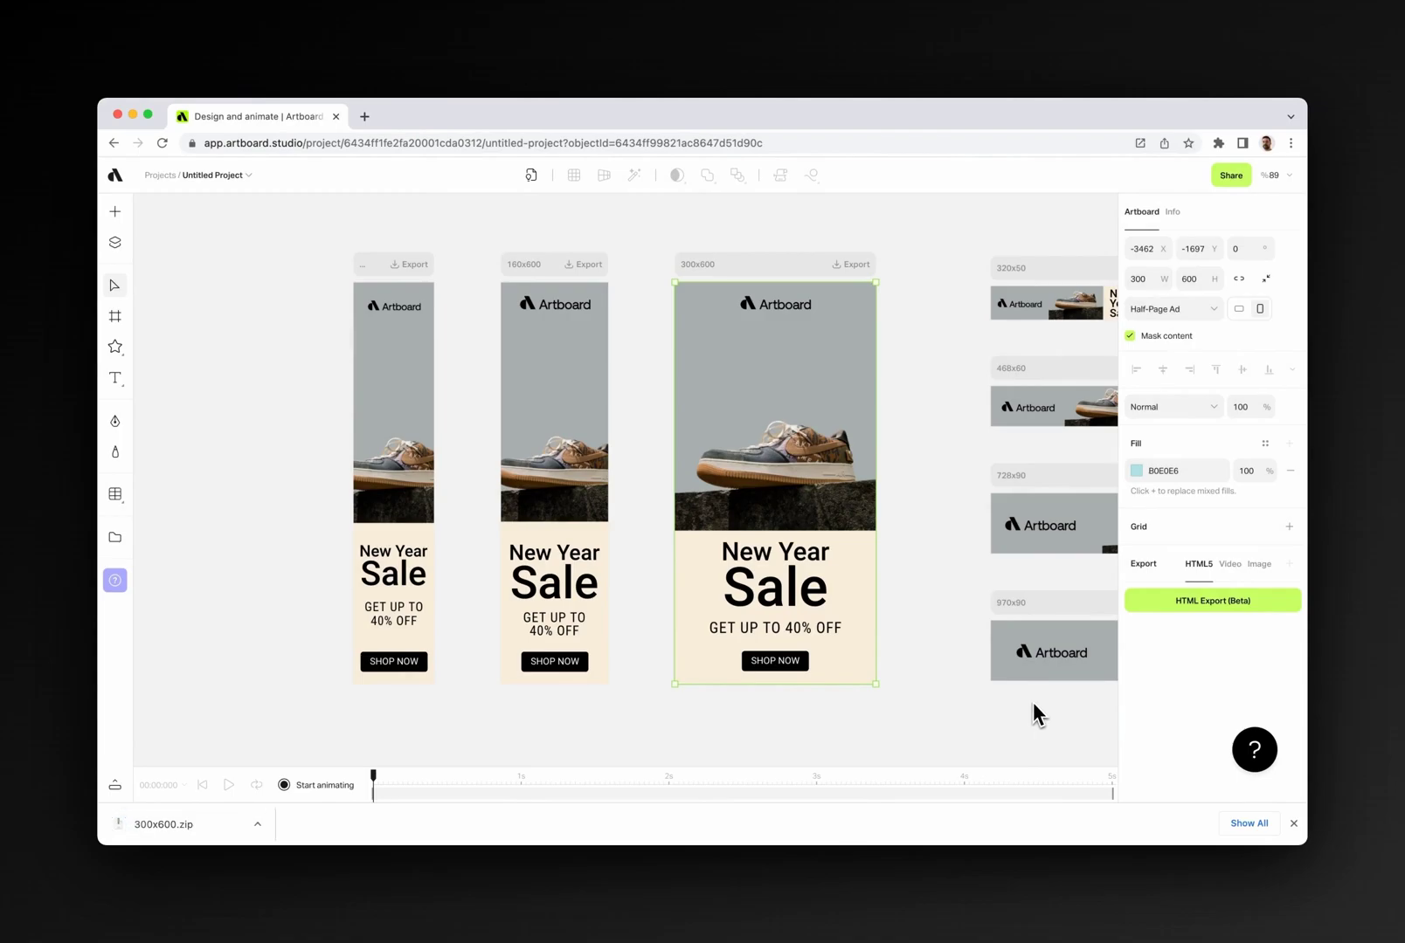
pyautogui.click(1293, 824)
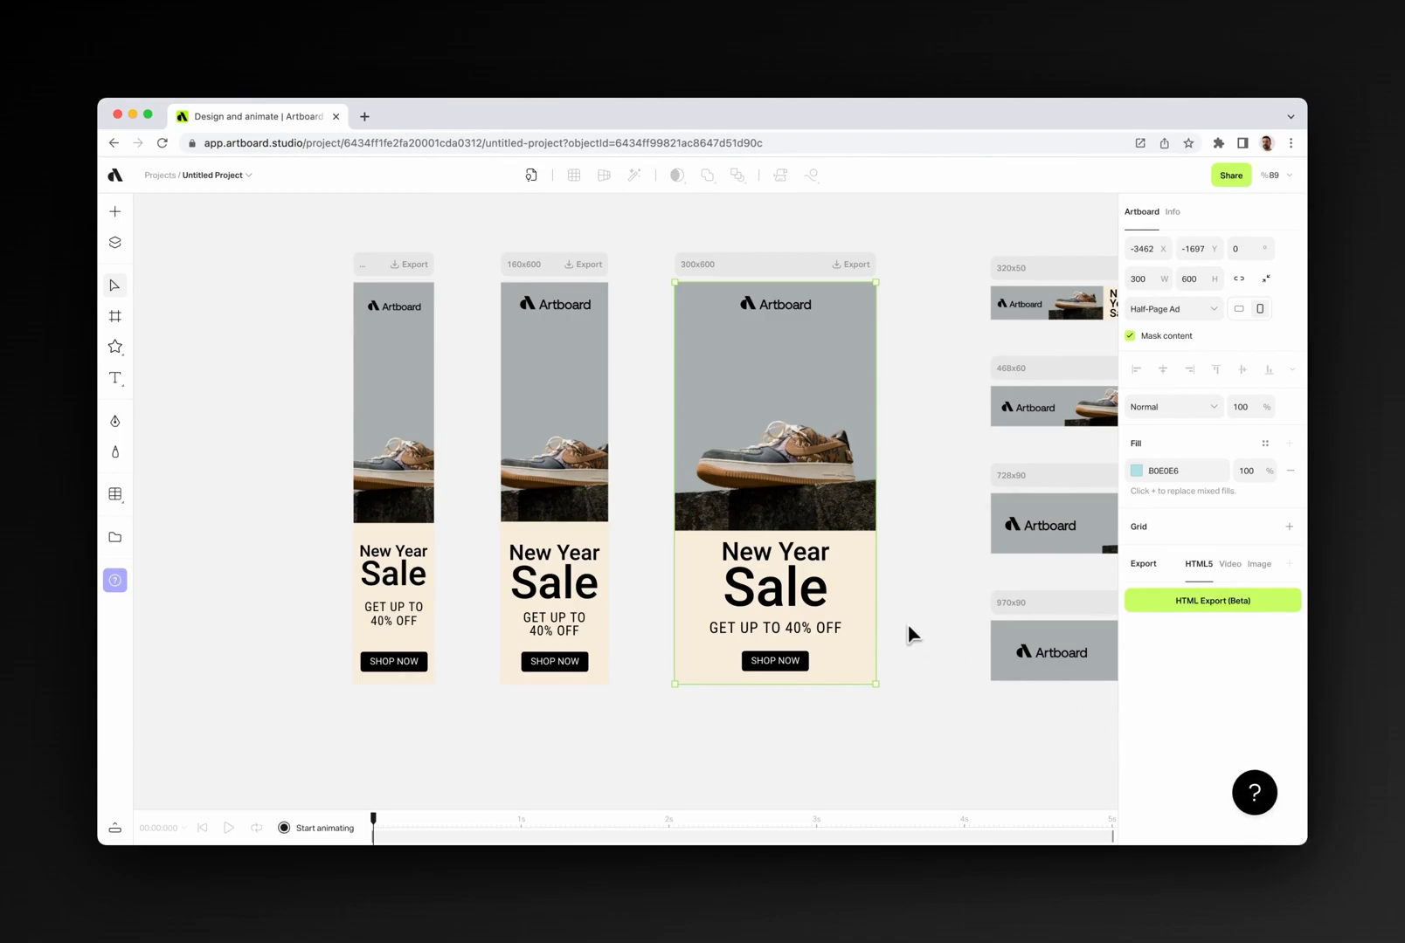
pyautogui.scroll(-3, 900, 618)
pyautogui.scroll(-5, 897, 615)
pyautogui.scroll(2, 897, 614)
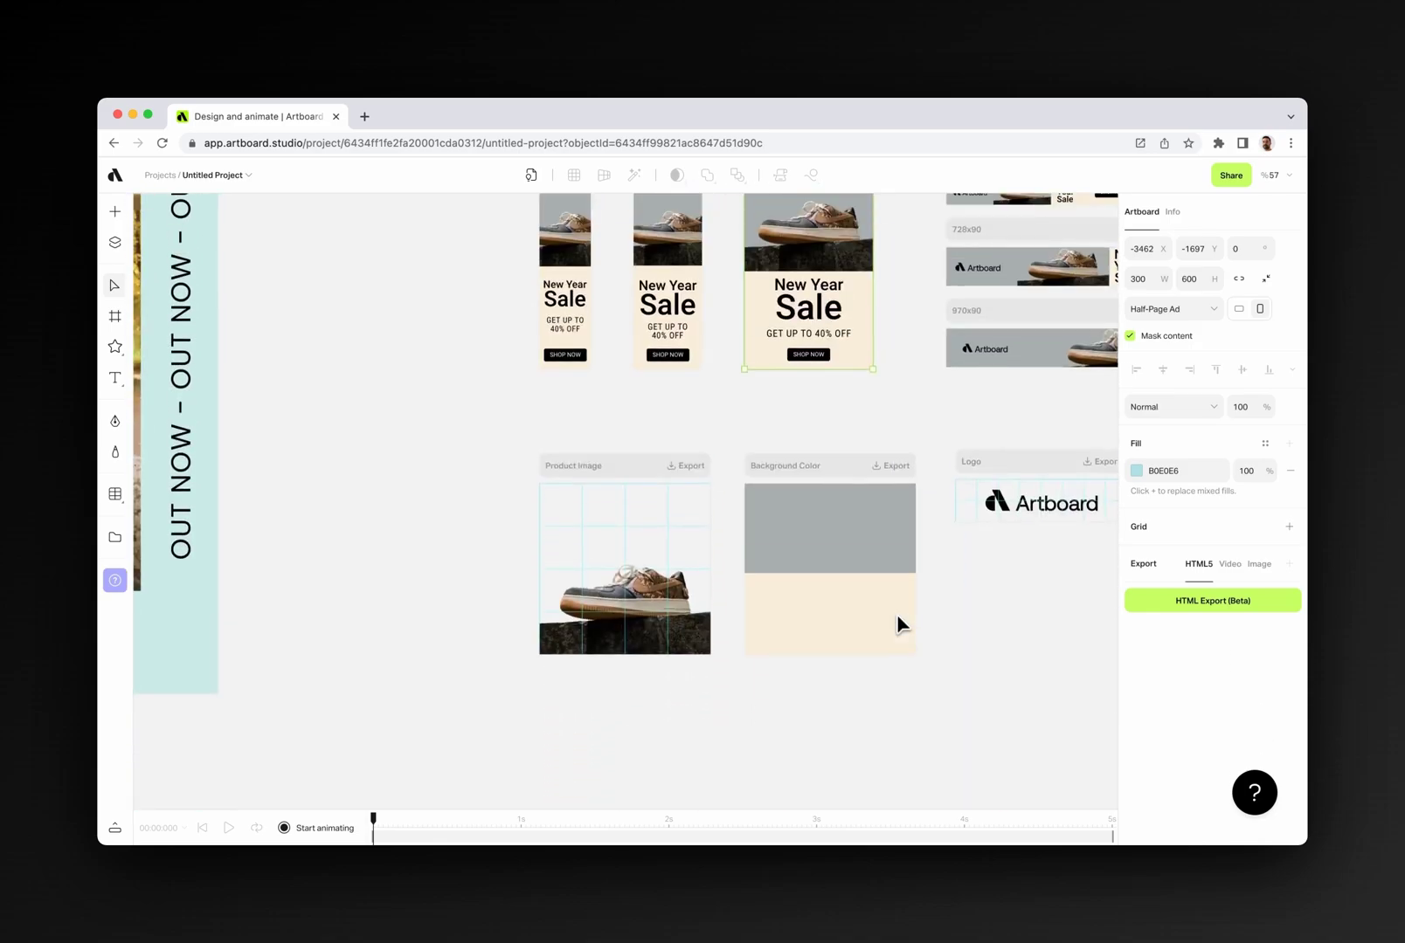
pyautogui.scroll(-5, 896, 615)
pyautogui.hscroll(2, 896, 615)
pyautogui.scroll(4, 910, 313)
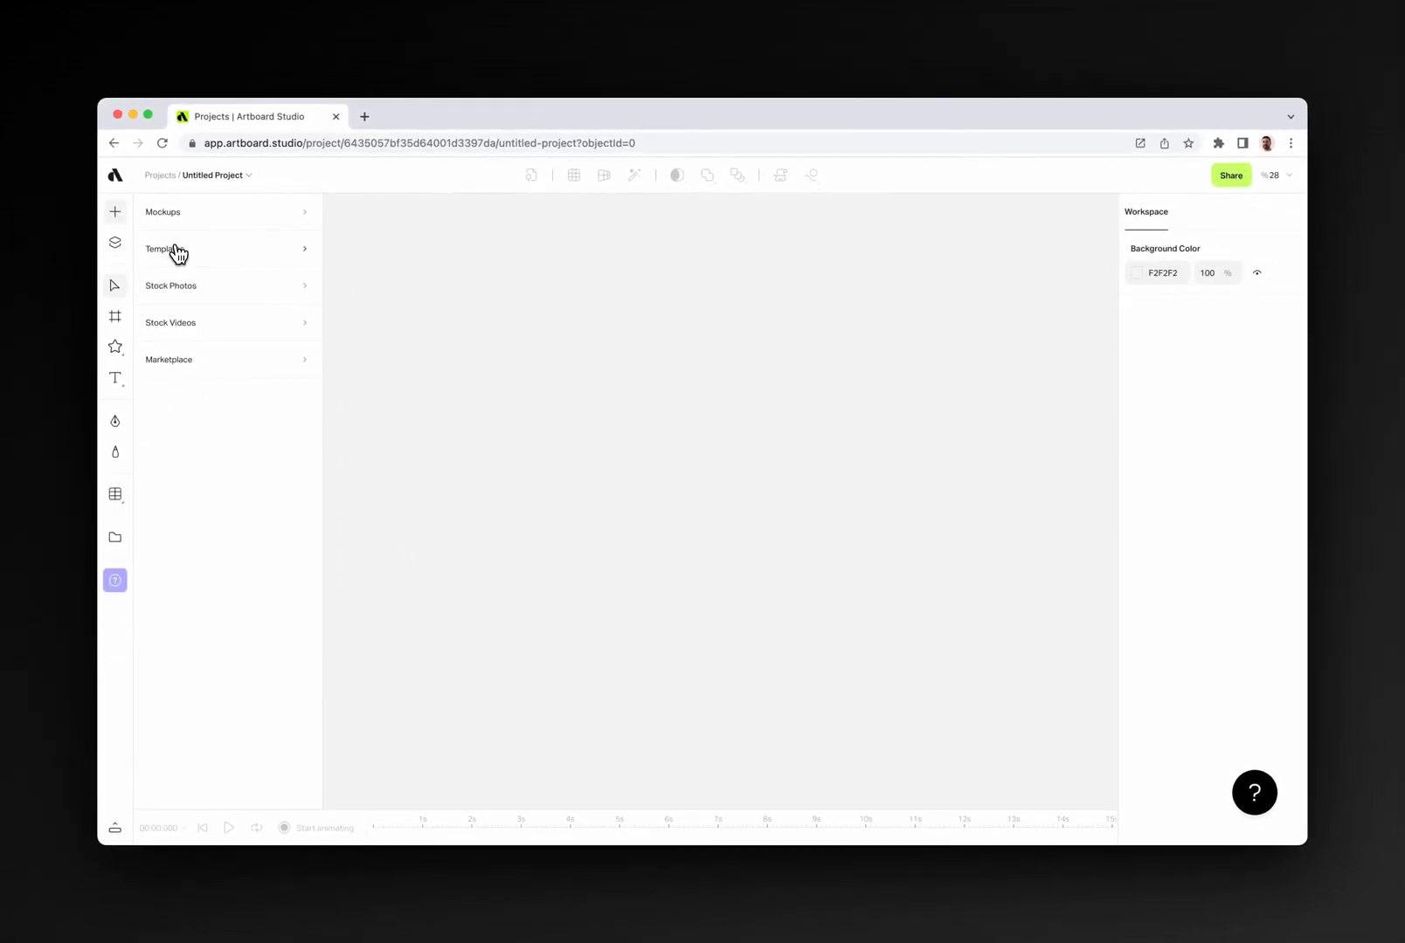
# Drag the Spring Collection template from the widened Templates library onto the canvas as a Story Template artboard.
pyautogui.click(177, 253)
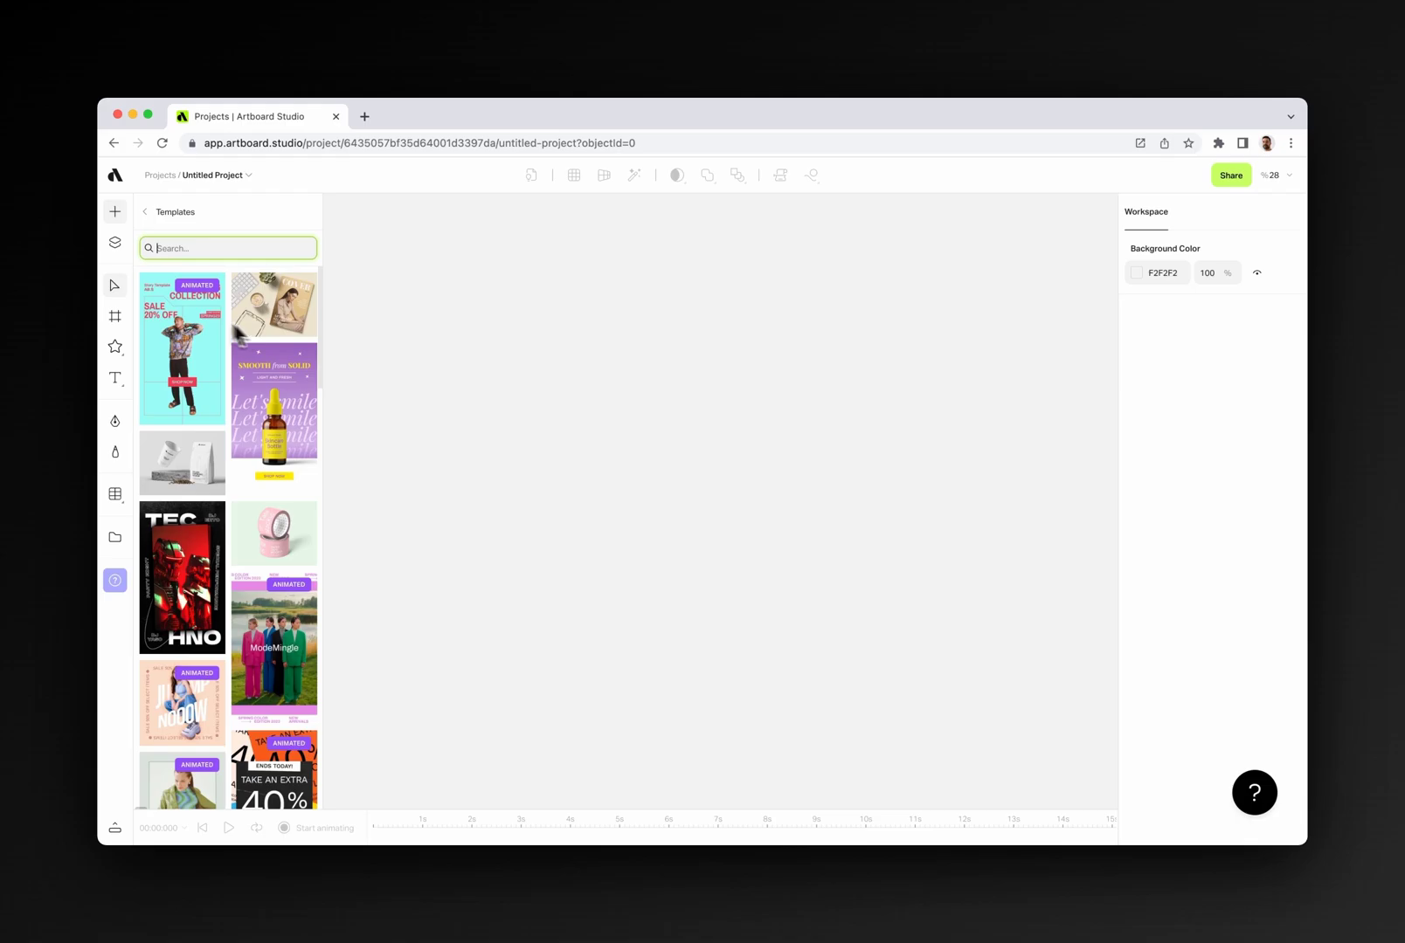
pyautogui.moveTo(320, 340); pyautogui.dragTo(386, 343)
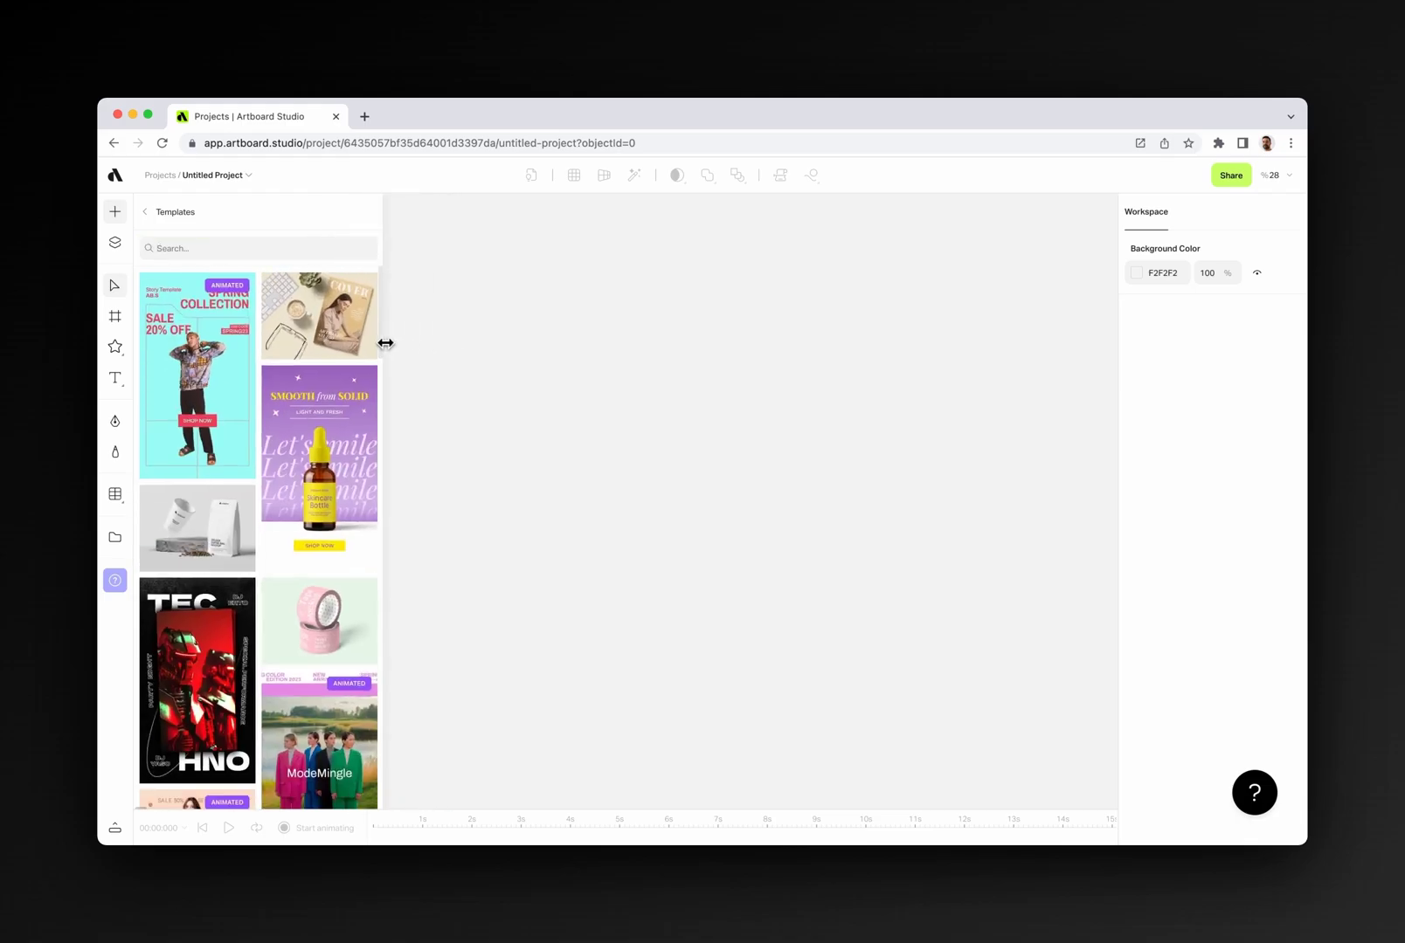
pyautogui.moveTo(200, 334); pyautogui.dragTo(669, 403)
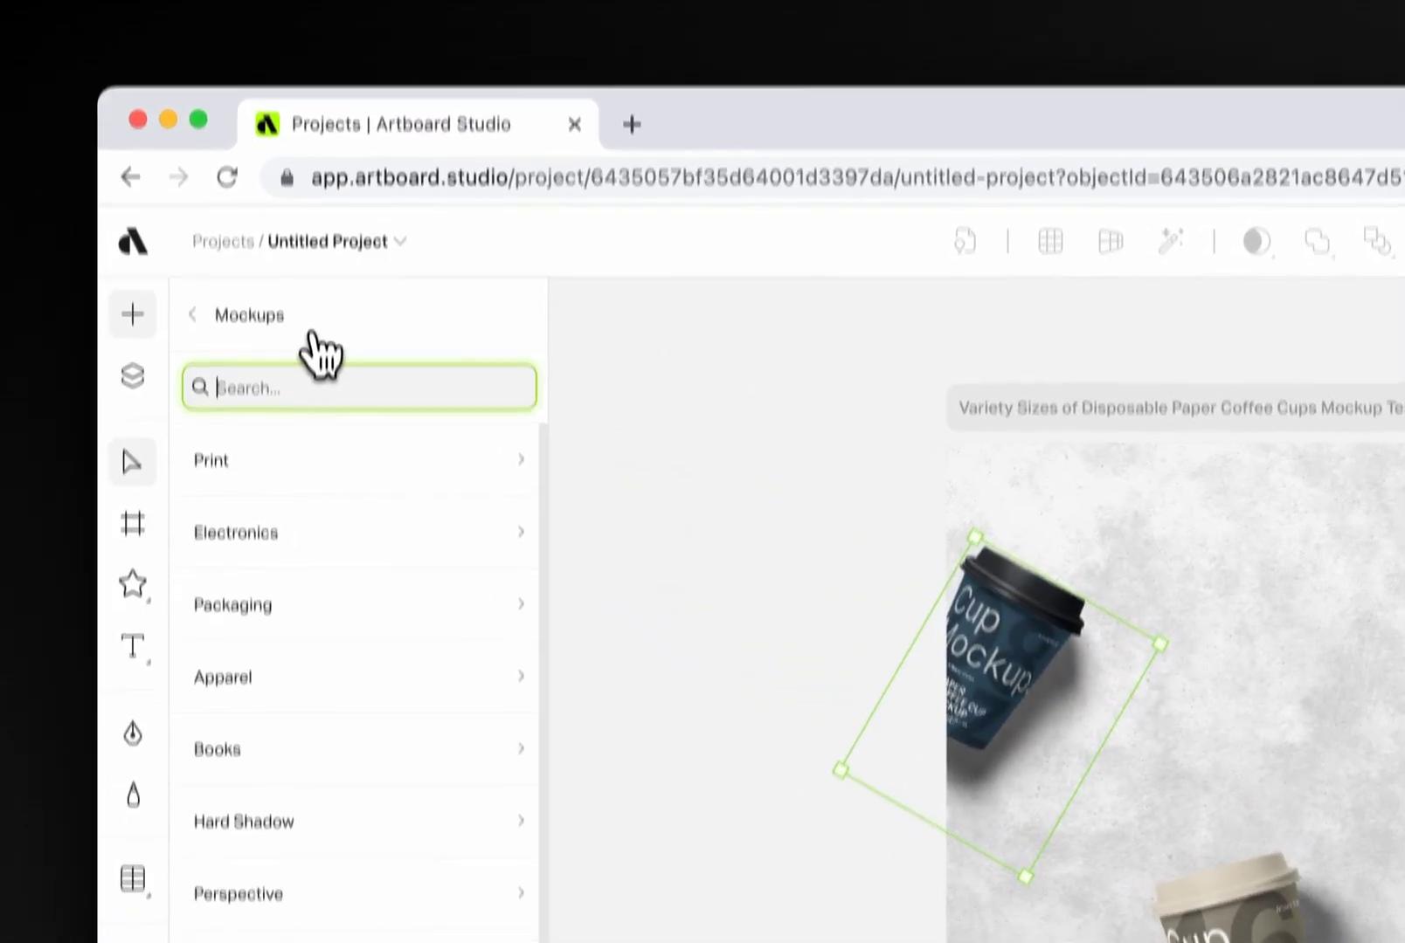
# Drop the kraft coffee bag from the Packaging mockups into the paper-cup scene.
pyautogui.click(262, 463)
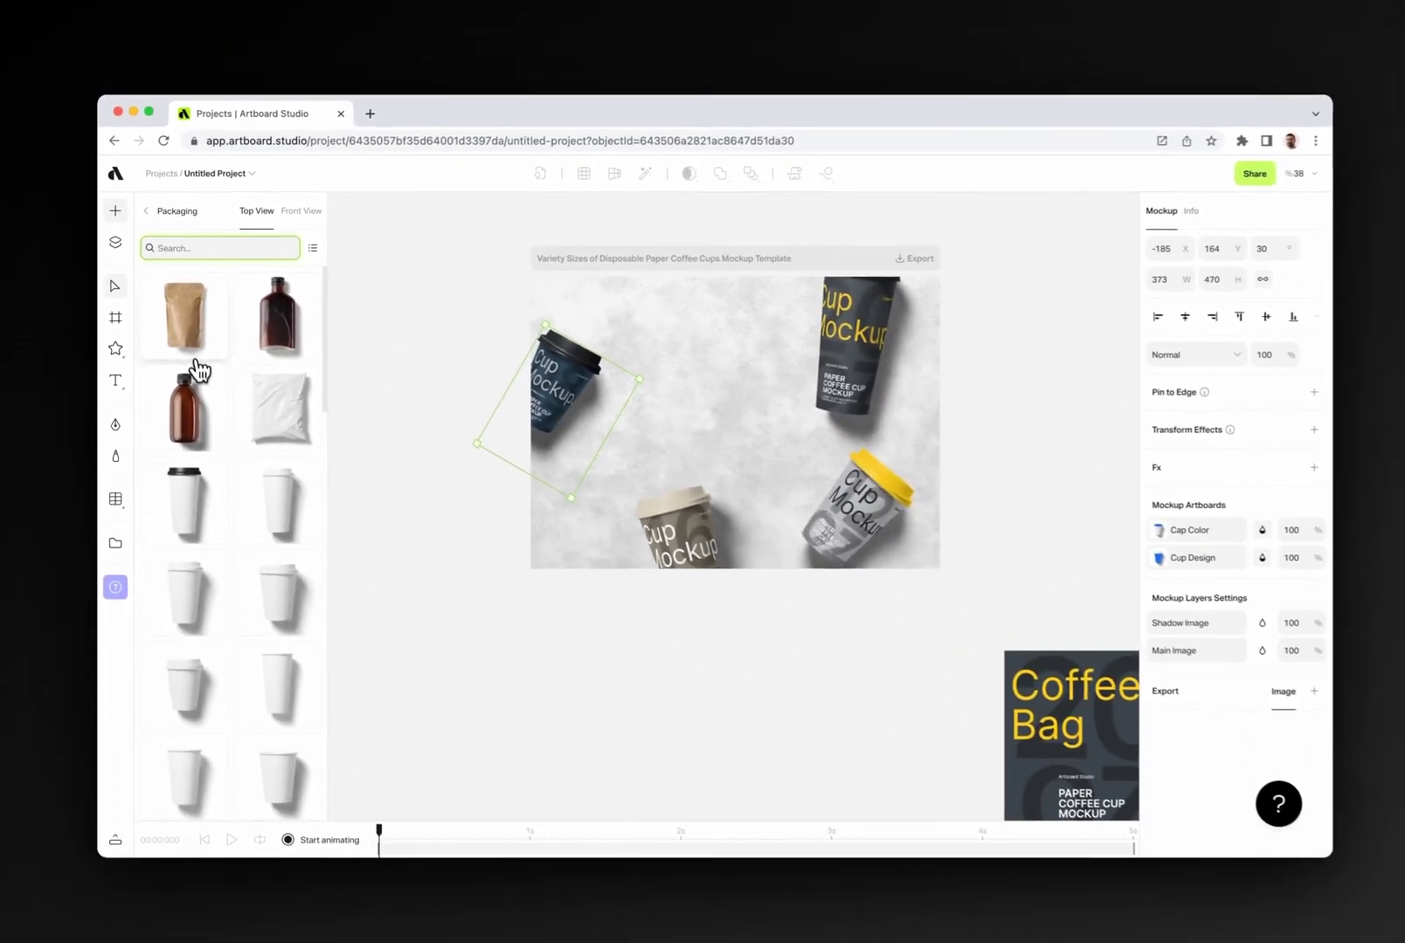
pyautogui.moveTo(279, 441); pyautogui.dragTo(1271, 536)
pyautogui.moveTo(682, 391); pyautogui.dragTo(683, 392)
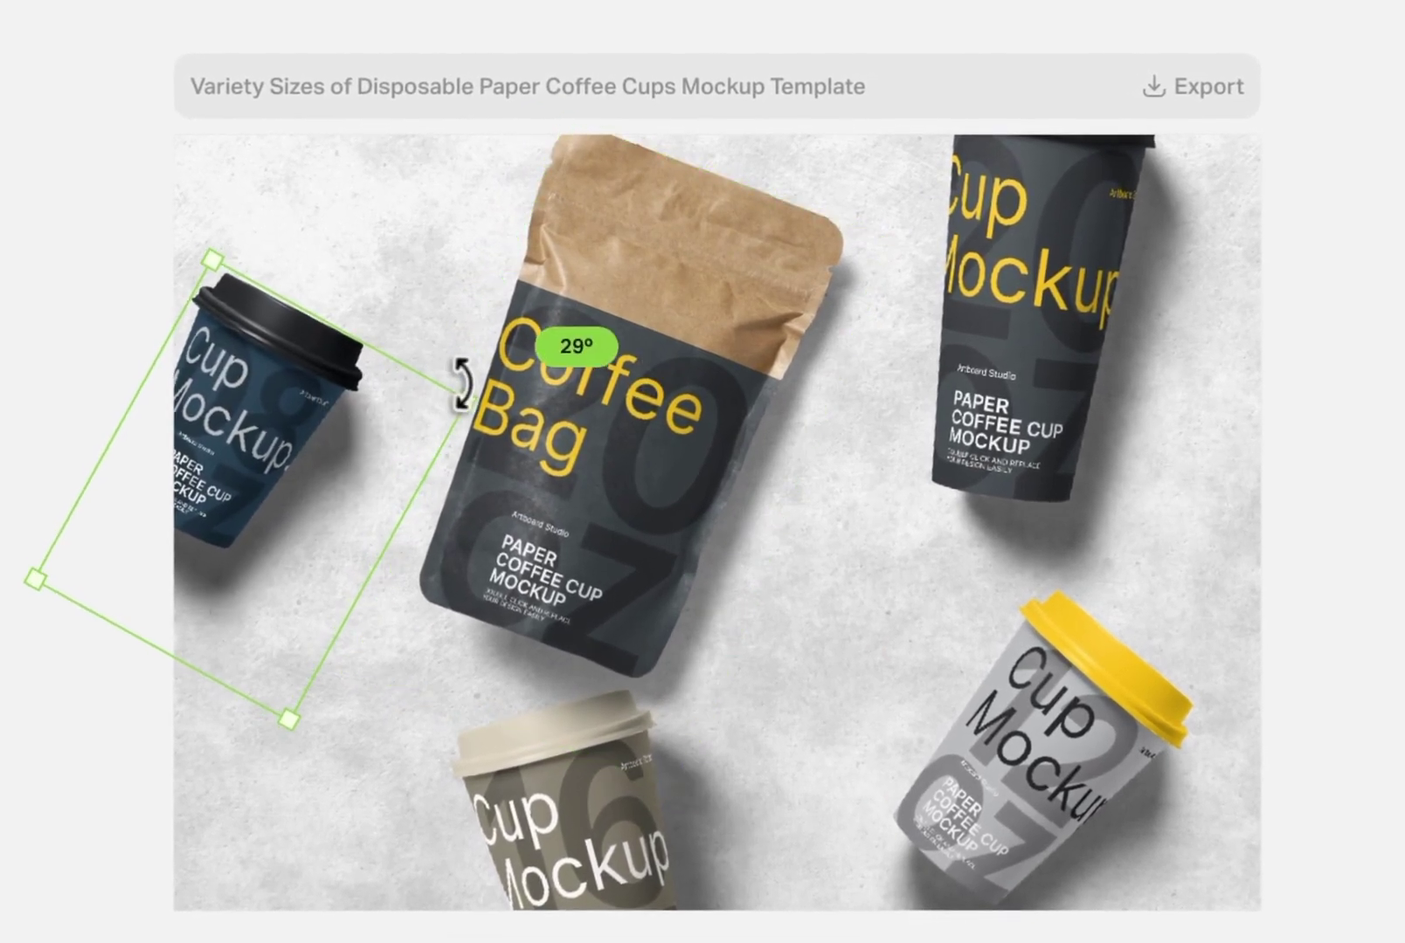
# Rotate the navy cup upright, then reposition the coffee bag, beige cup and grey-yellow cup.
pyautogui.moveTo(462, 385); pyautogui.dragTo(297, 262)
pyautogui.moveTo(682, 312); pyautogui.dragTo(748, 347)
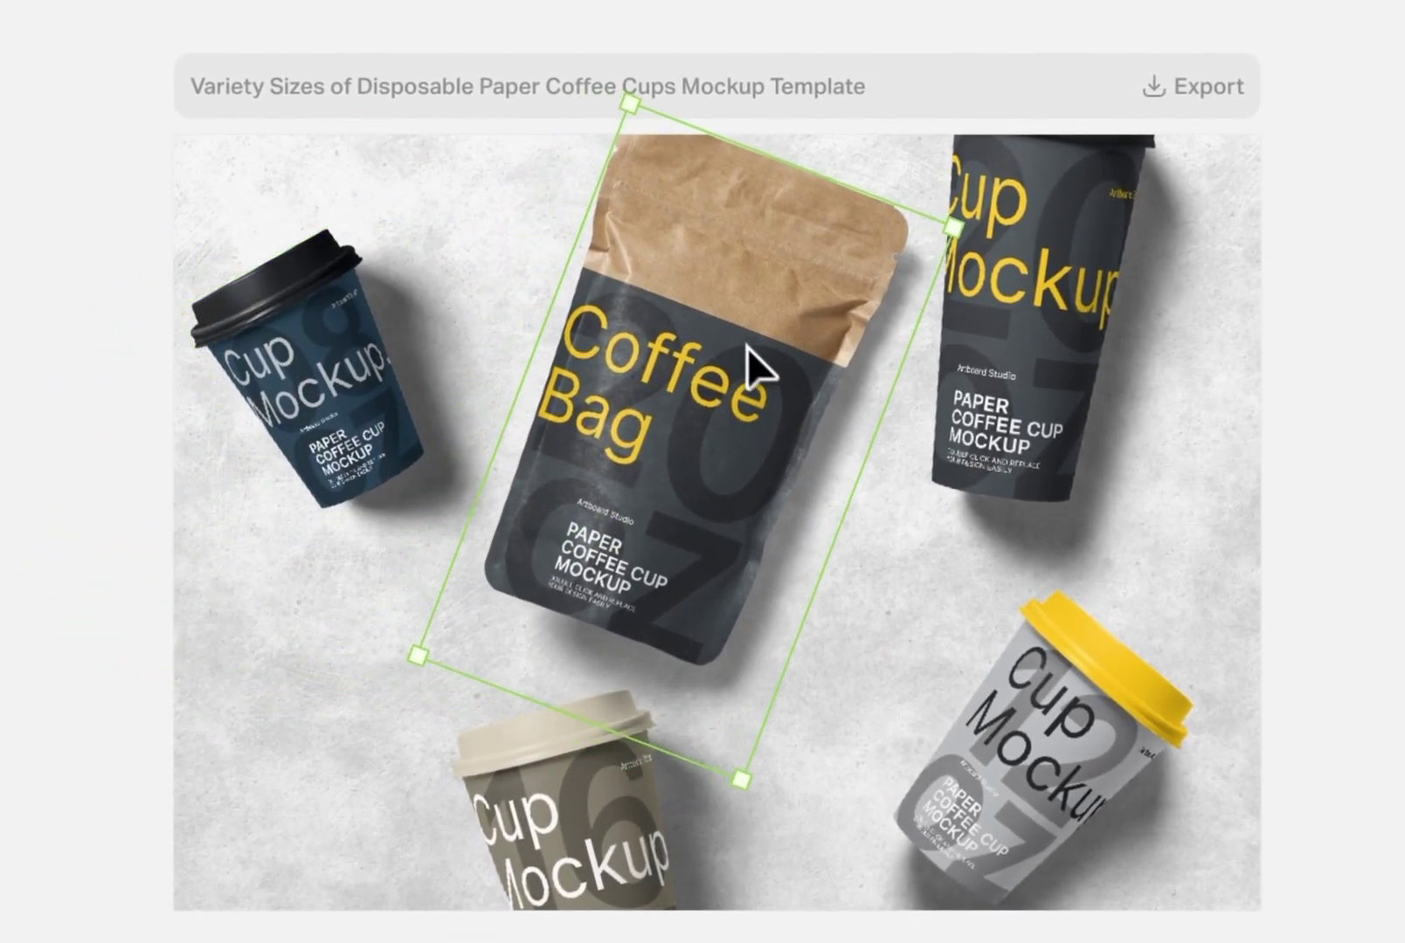
pyautogui.moveTo(643, 706); pyautogui.dragTo(385, 675)
pyautogui.moveTo(1031, 751); pyautogui.dragTo(870, 596)
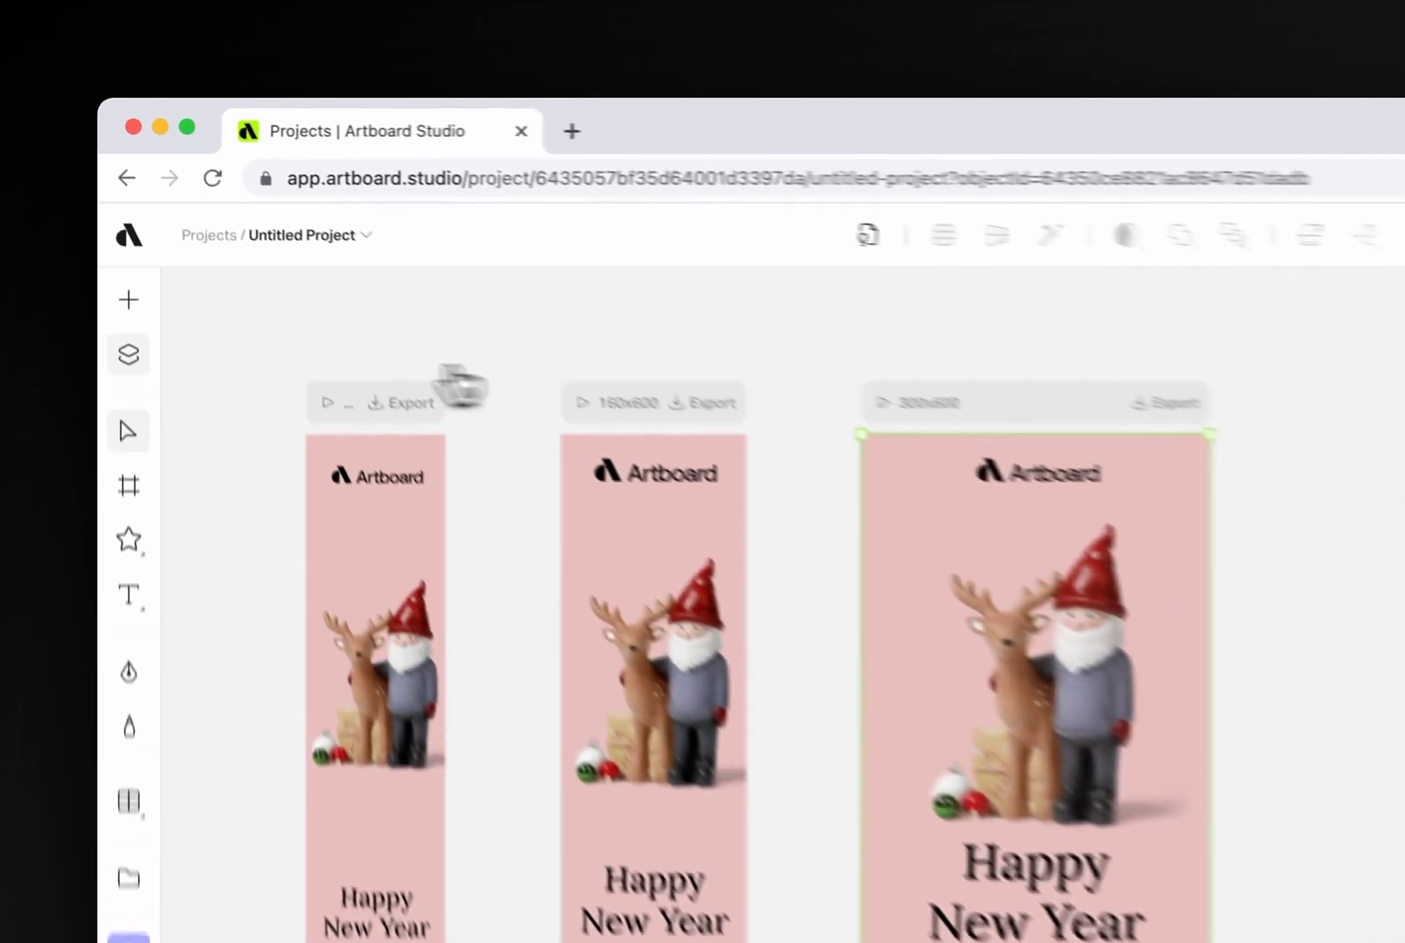
# In Layers, place Smart Object below CHRISTMAS SPECIAL SALE and lock the CHRISTMAS SPECIAL SALE text layer.
pyautogui.click(114, 242)
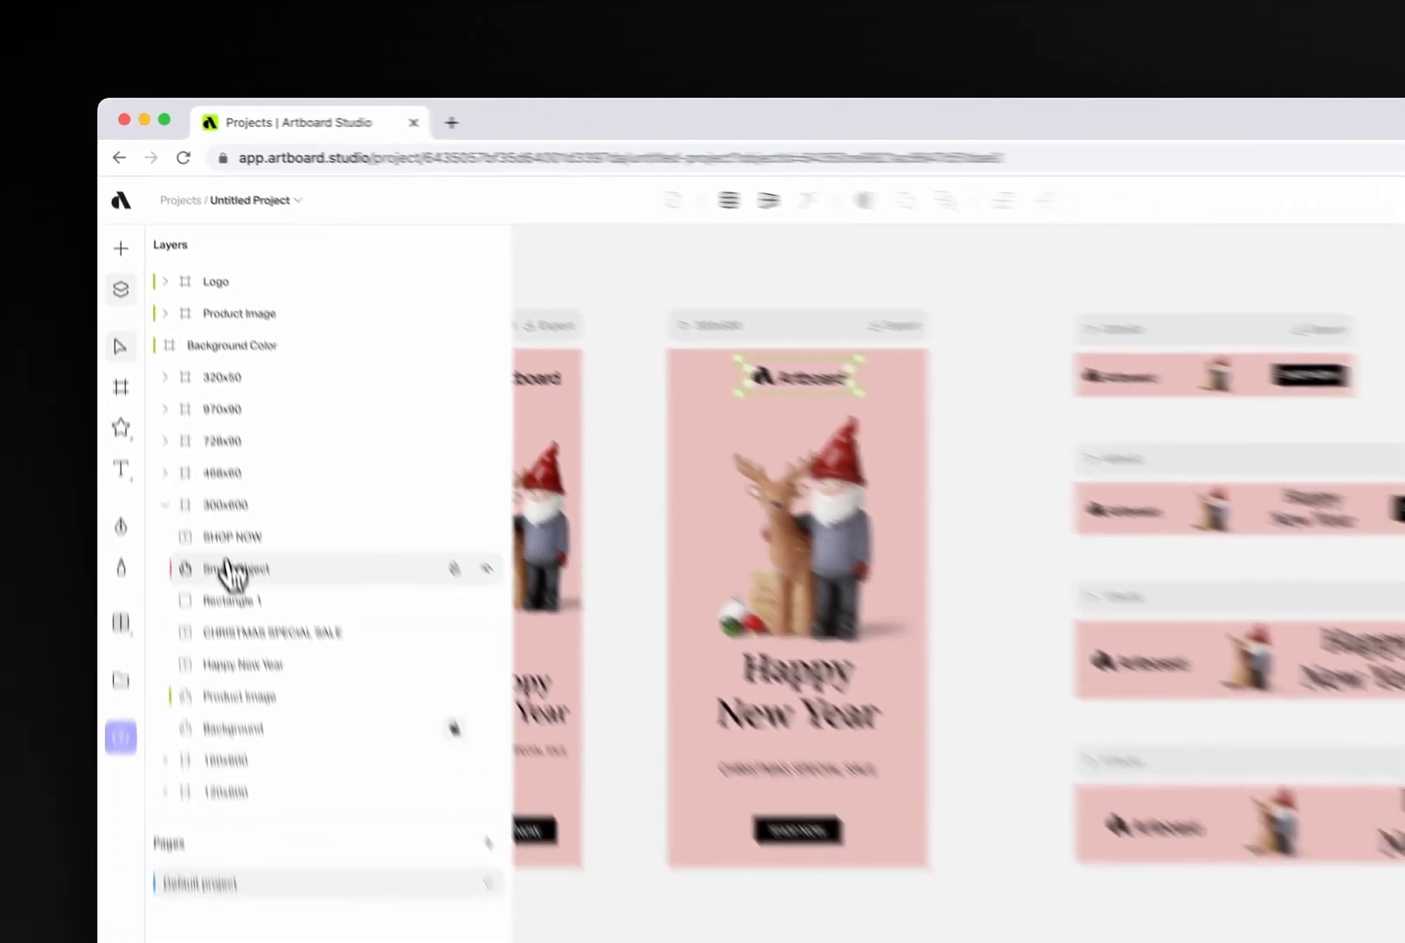
pyautogui.moveTo(262, 813); pyautogui.dragTo(300, 917)
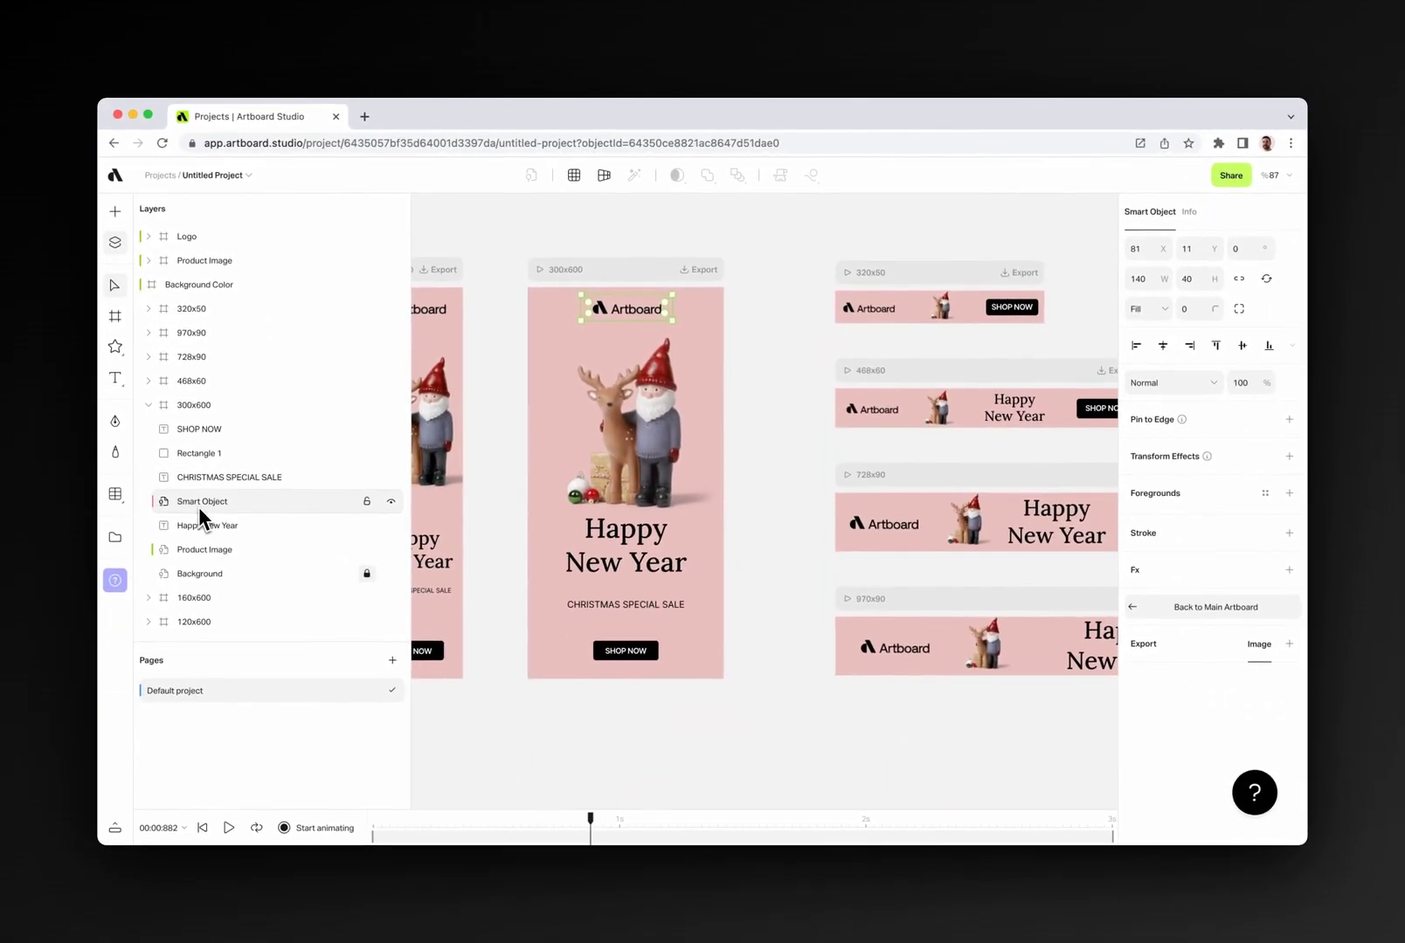
pyautogui.click(209, 480)
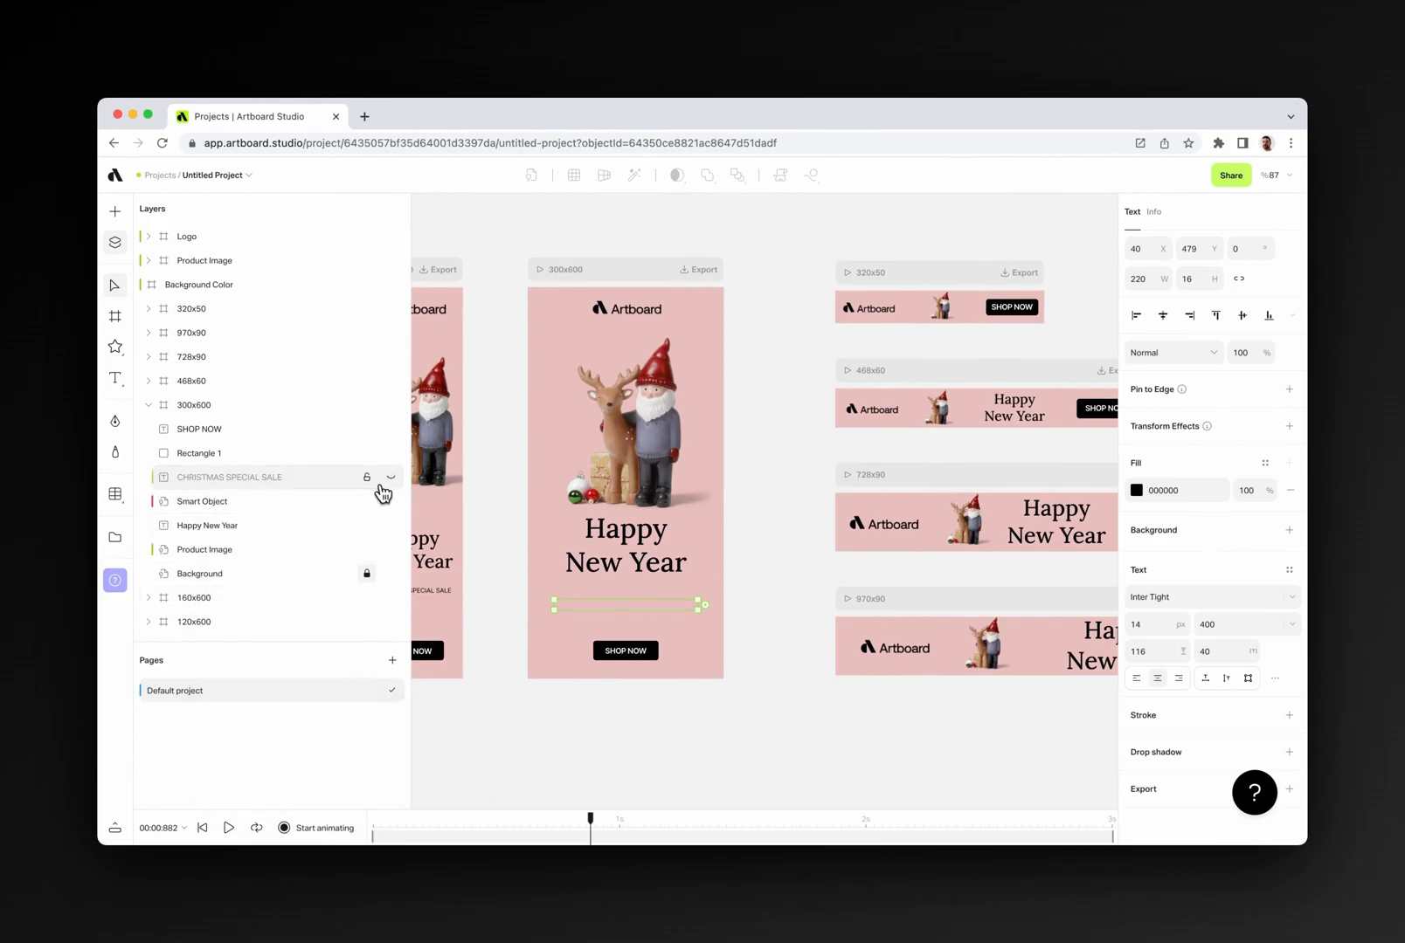
pyautogui.click(367, 478)
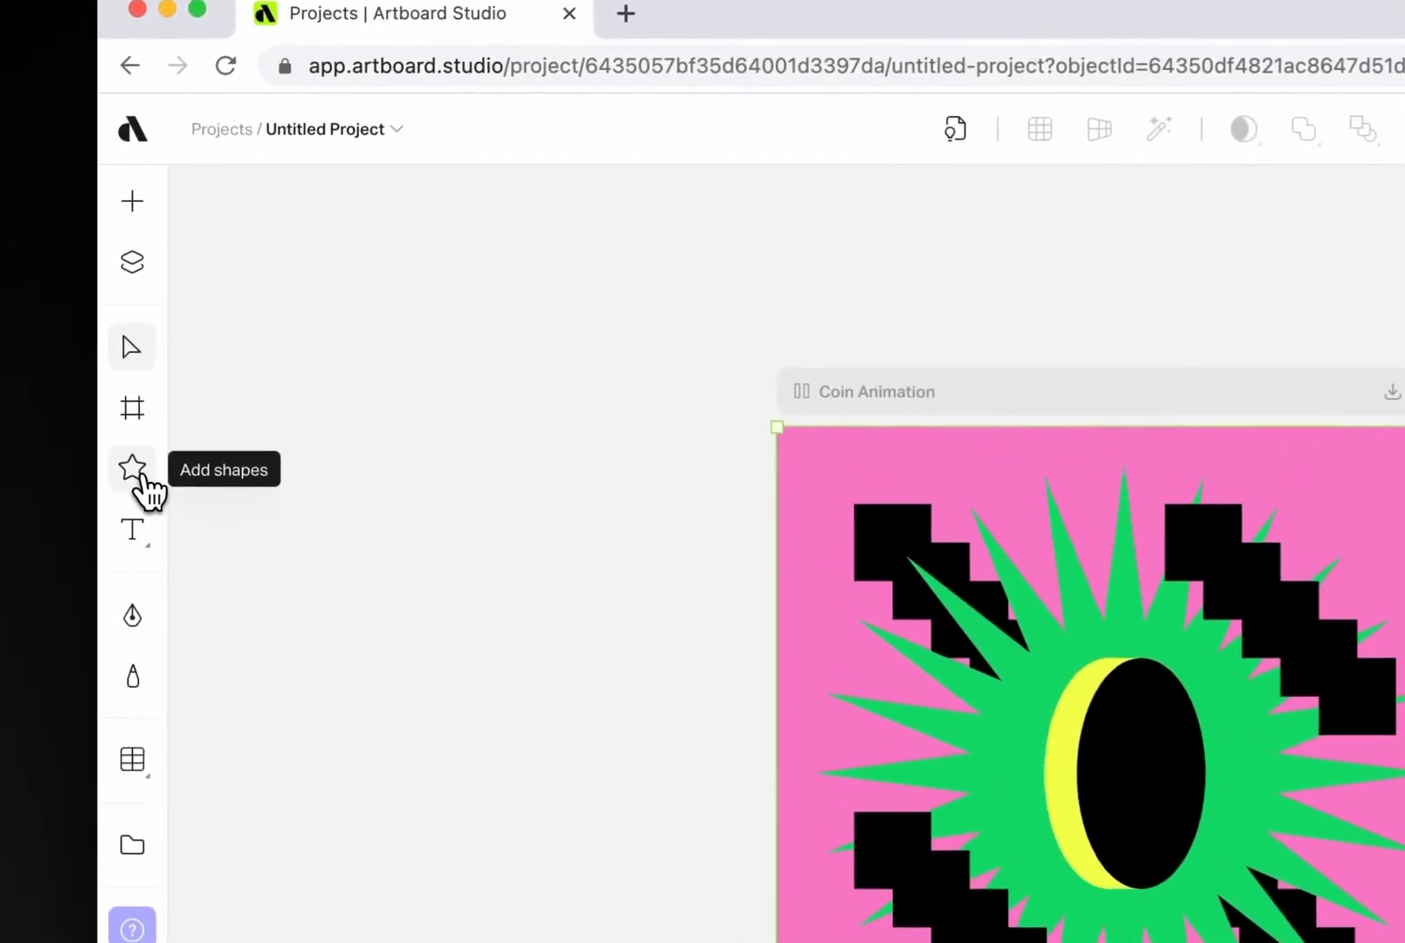
# Draw a grey star left of the Coin Animation artboard and change its star value from 50 to 30.
pyautogui.click(123, 348)
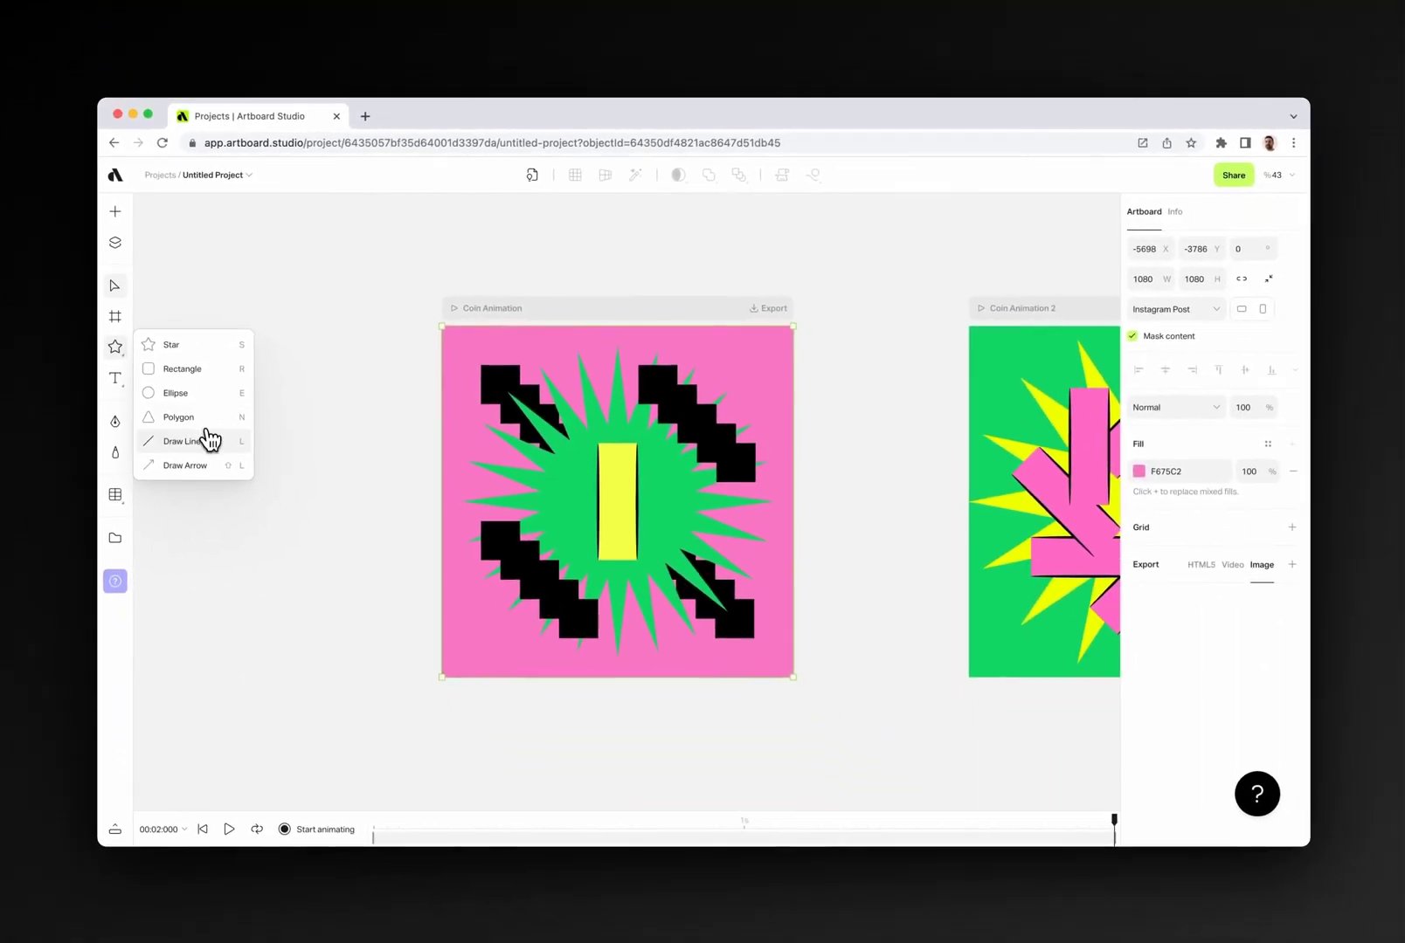
pyautogui.press('Escape')
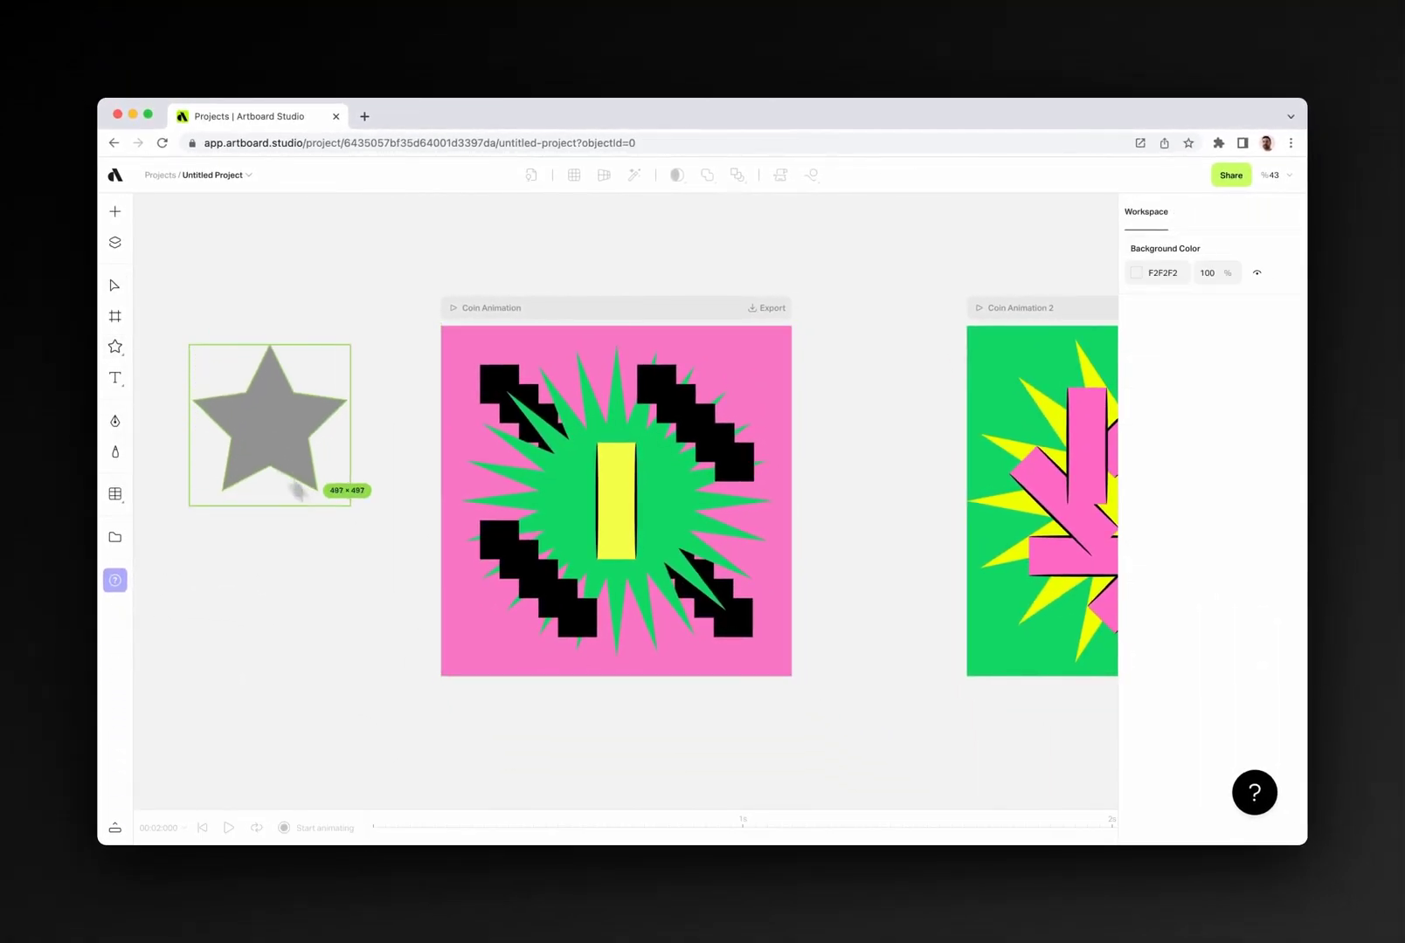
pyautogui.moveTo(297, 491); pyautogui.dragTo(363, 569)
pyautogui.click(1144, 309)
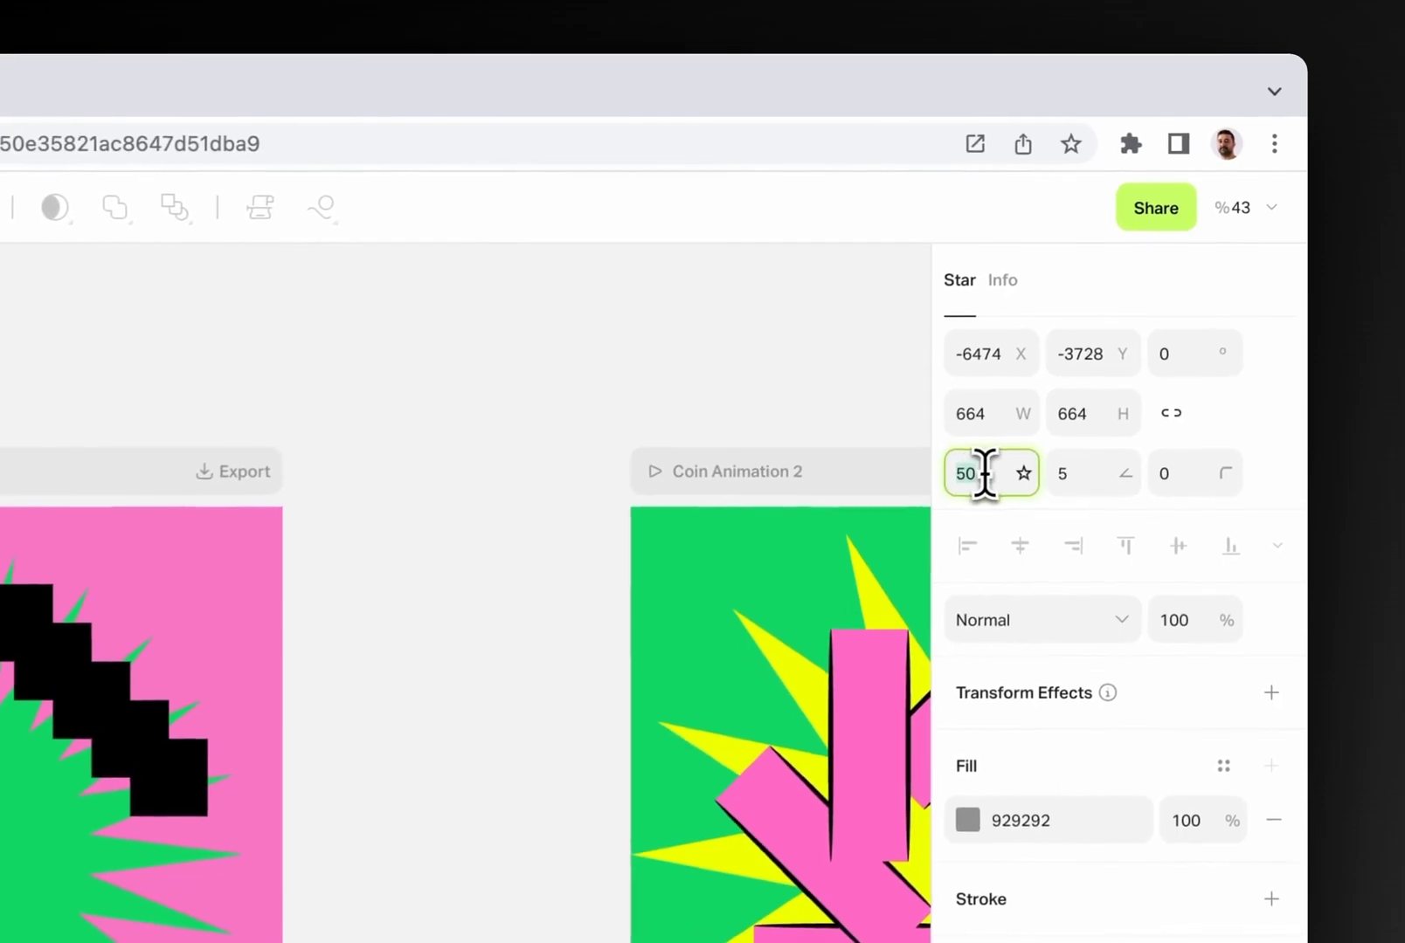
pyautogui.write('30')
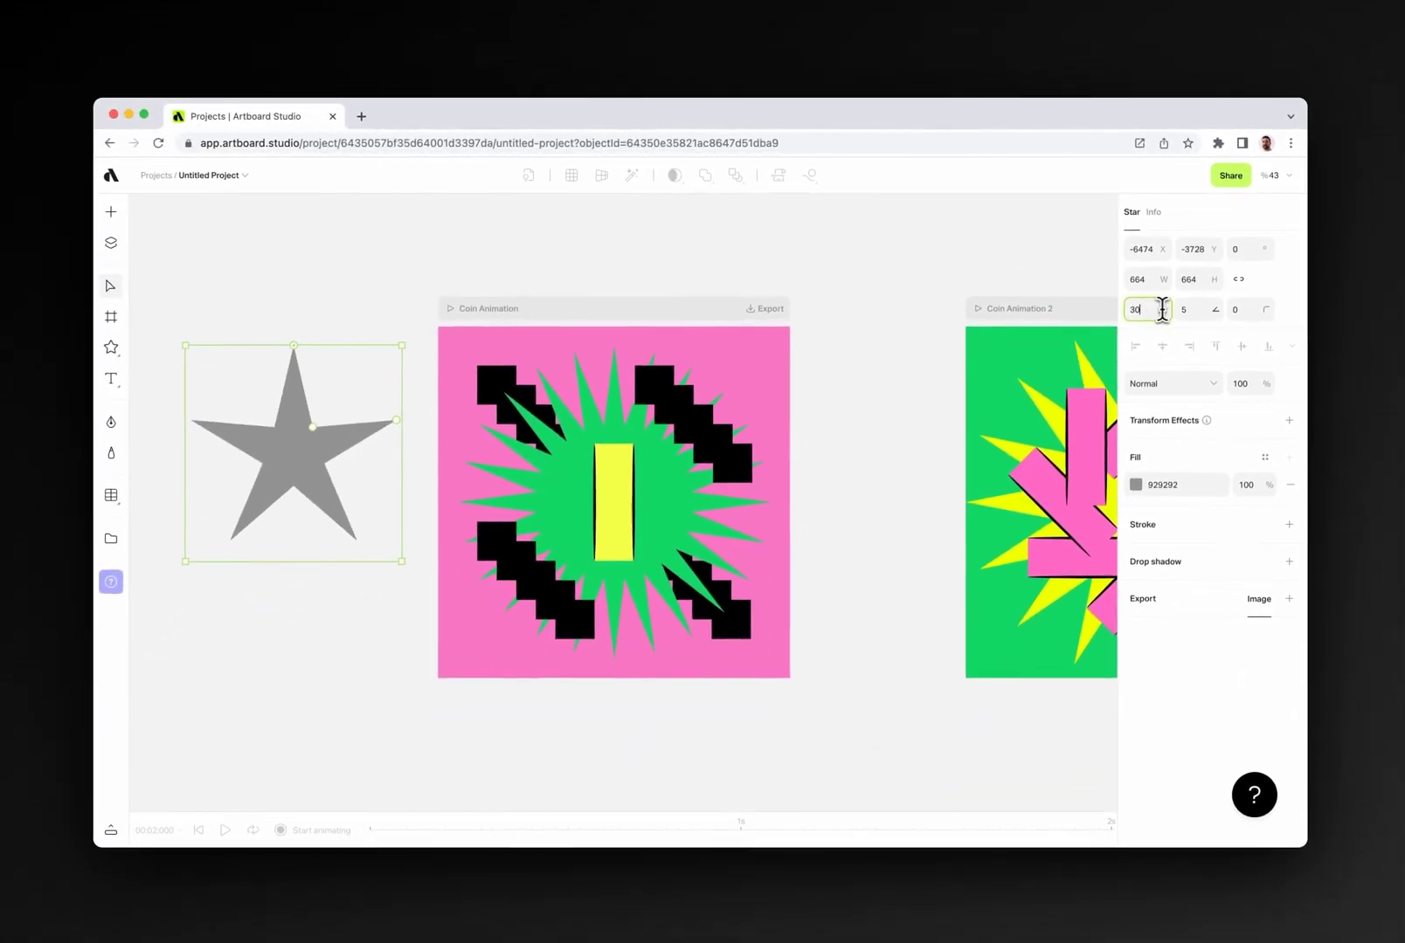
pyautogui.click(1186, 309)
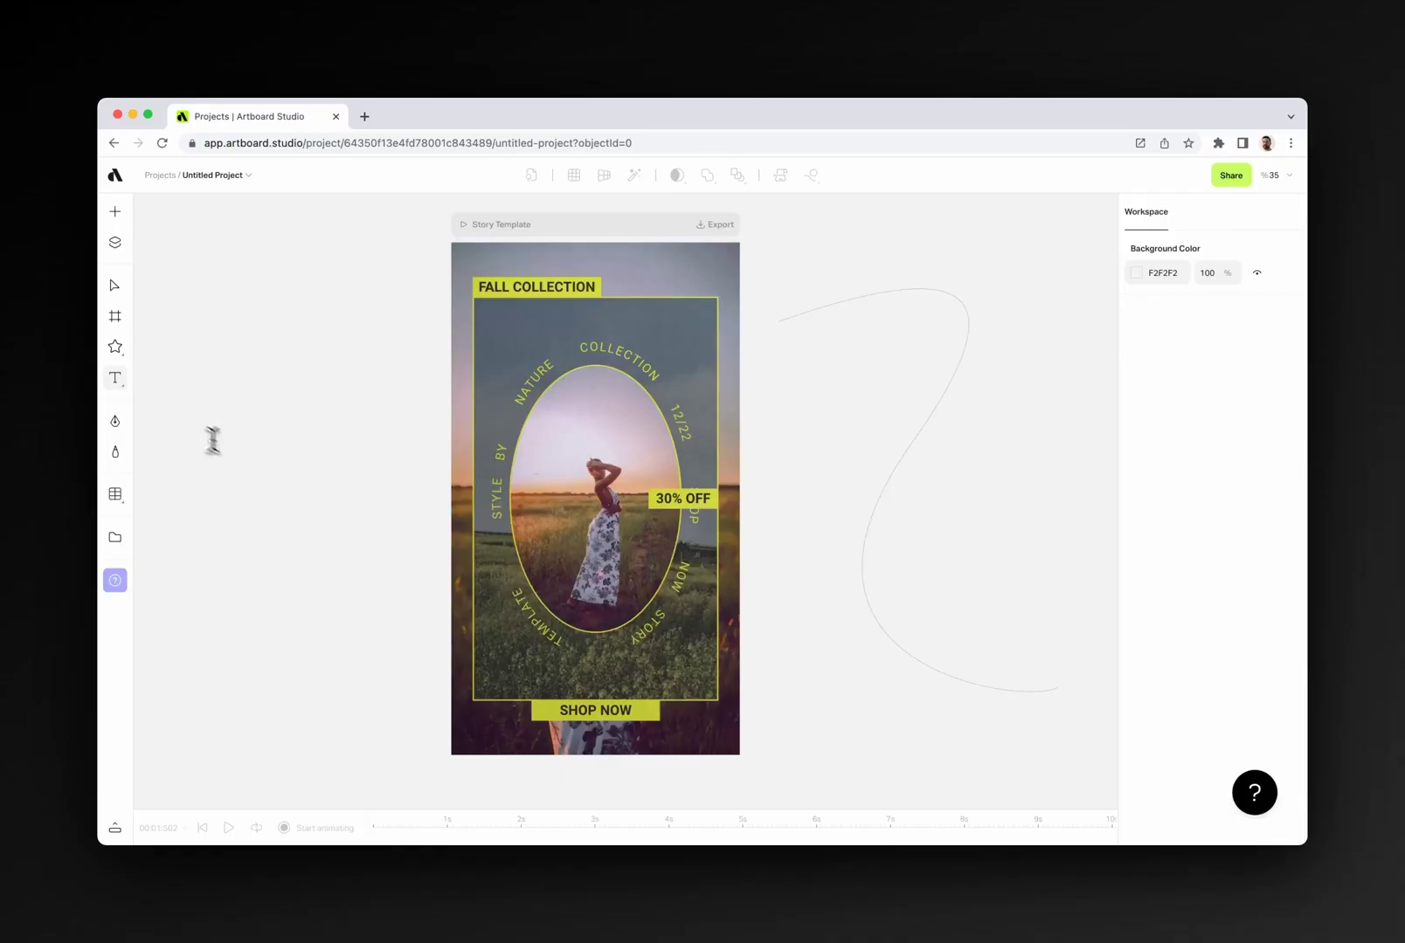
# Add a placeholder text box on the empty canvas and enlarge its font to 122 px.
pyautogui.click(115, 377)
pyautogui.click(203, 446)
pyautogui.click(315, 496)
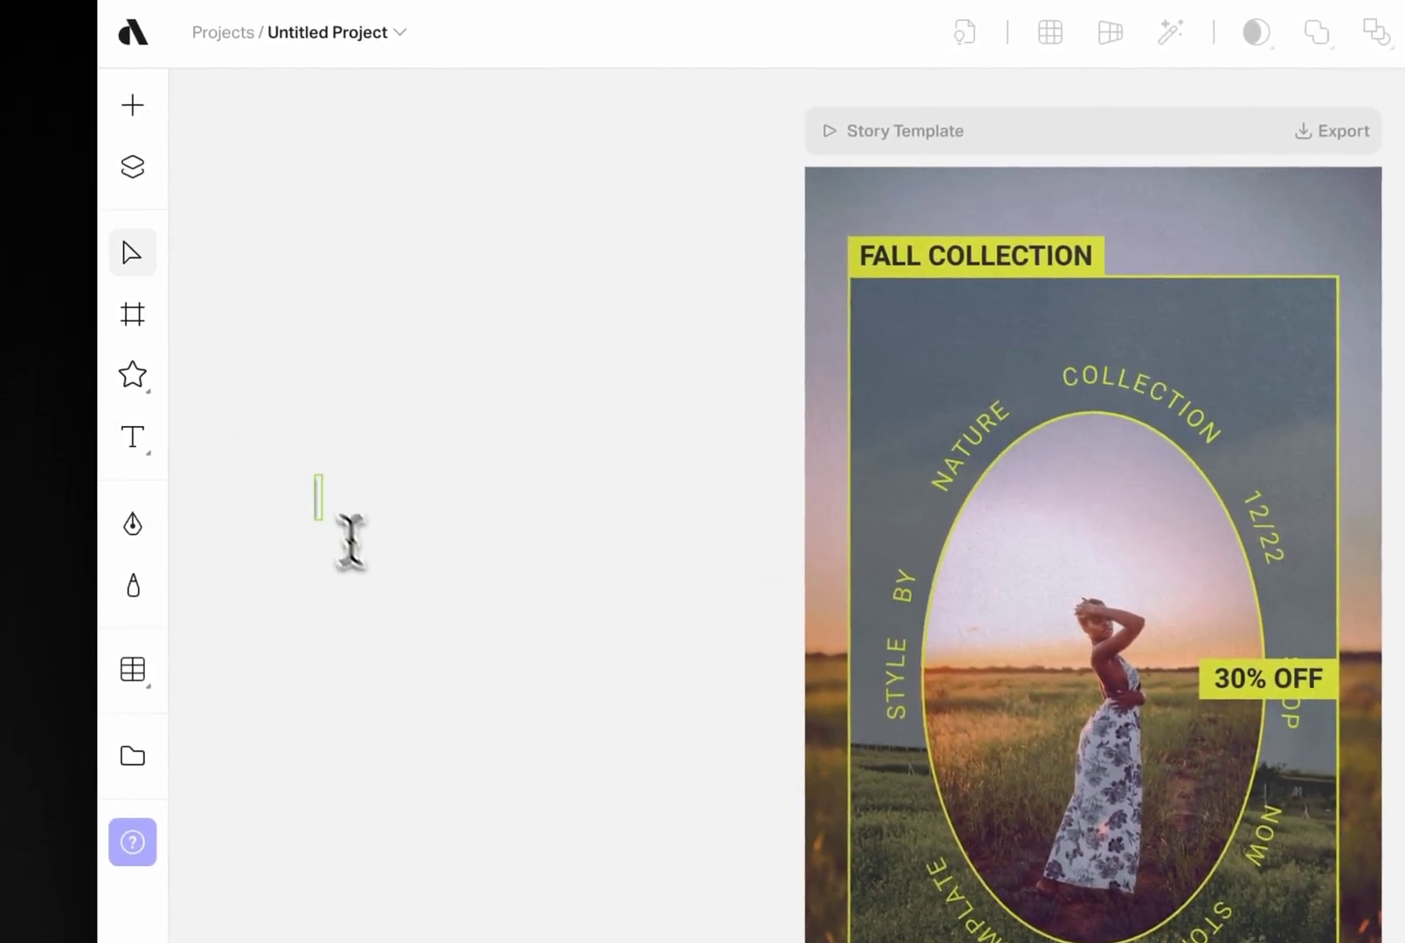
pyautogui.write('asdsadsada')
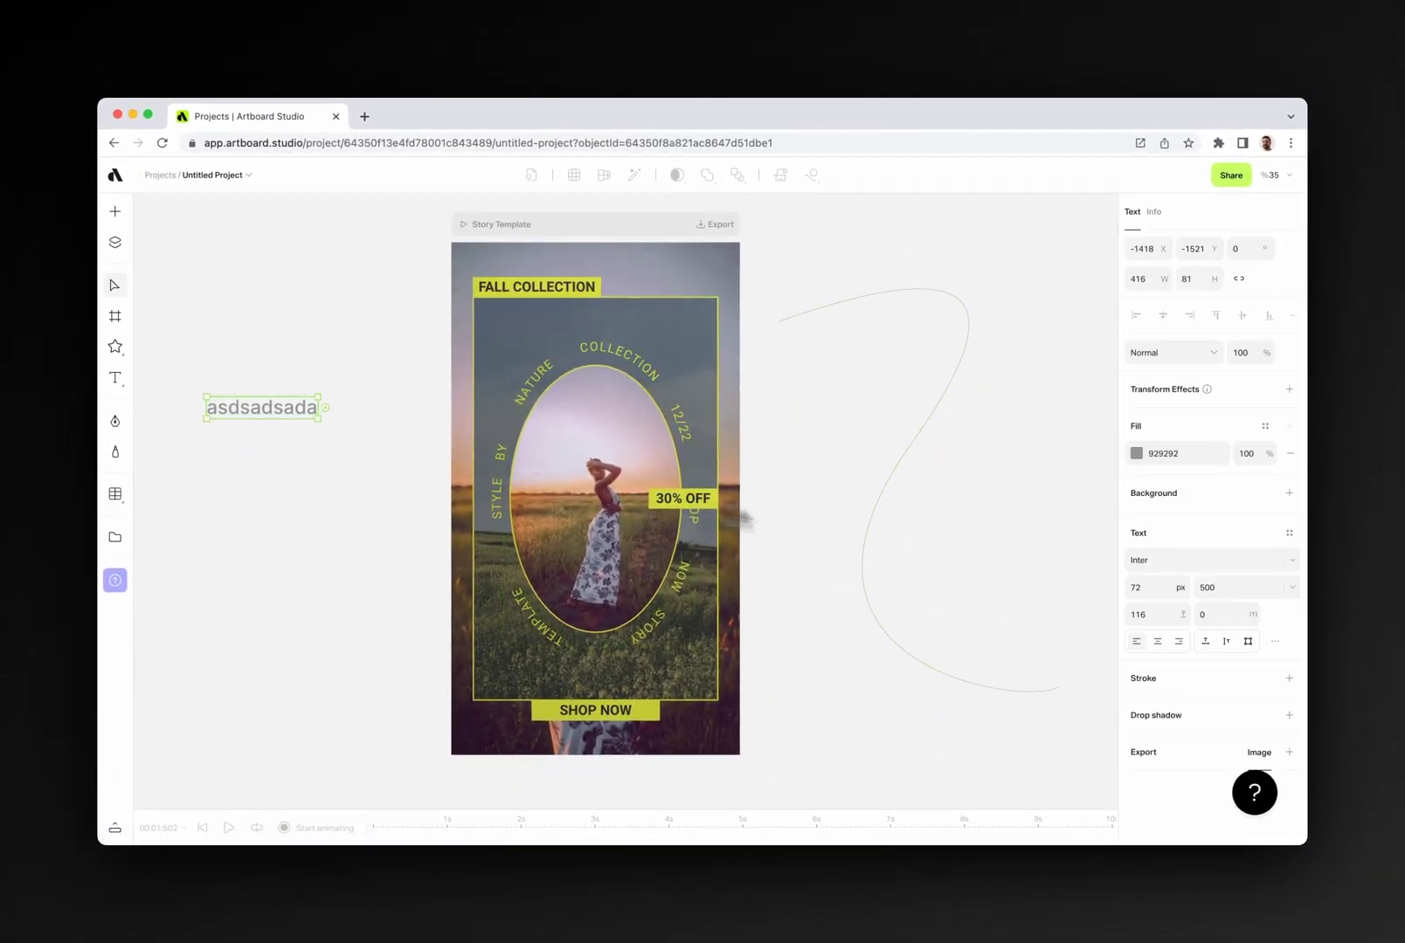
pyautogui.click(1187, 574)
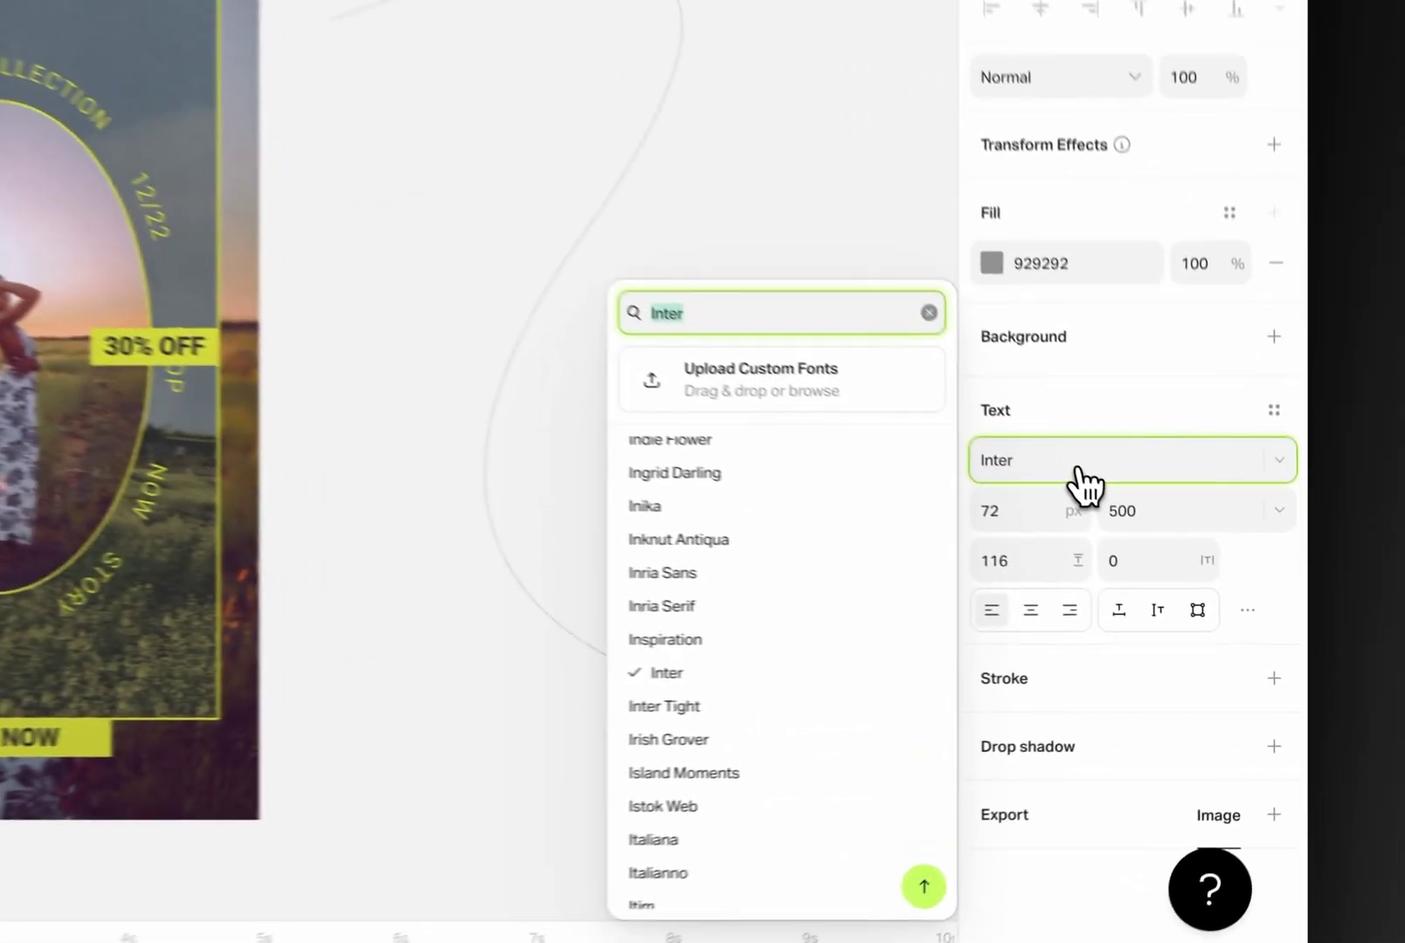
pyautogui.click(1177, 568)
pyautogui.click(1165, 587)
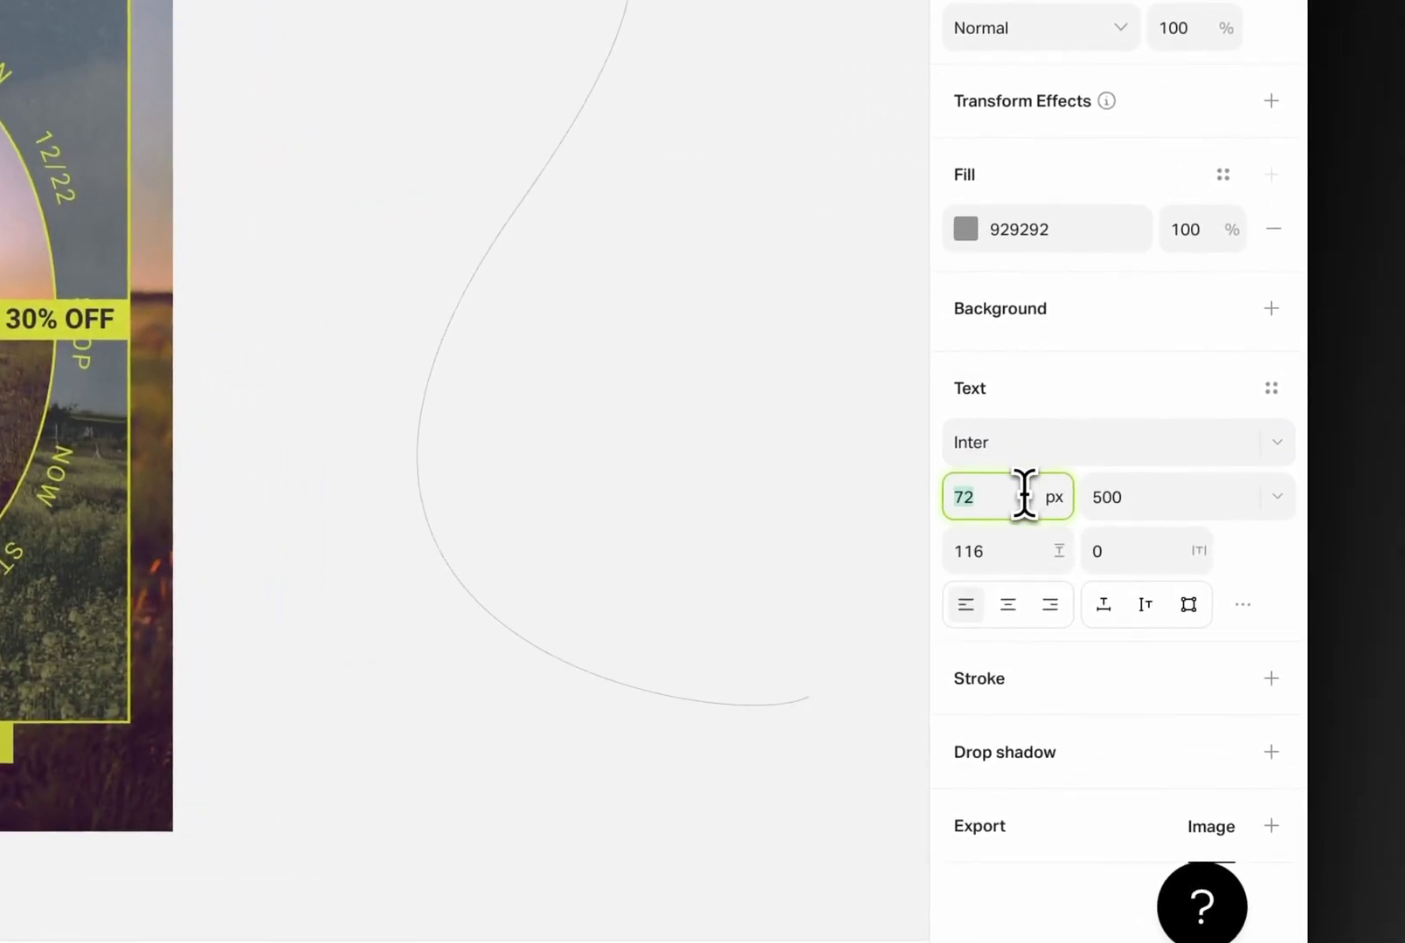
pyautogui.hotkey('shift', 'Up')
pyautogui.hotkey('shift', 'Up')
pyautogui.hotkey('shift', 'Up')
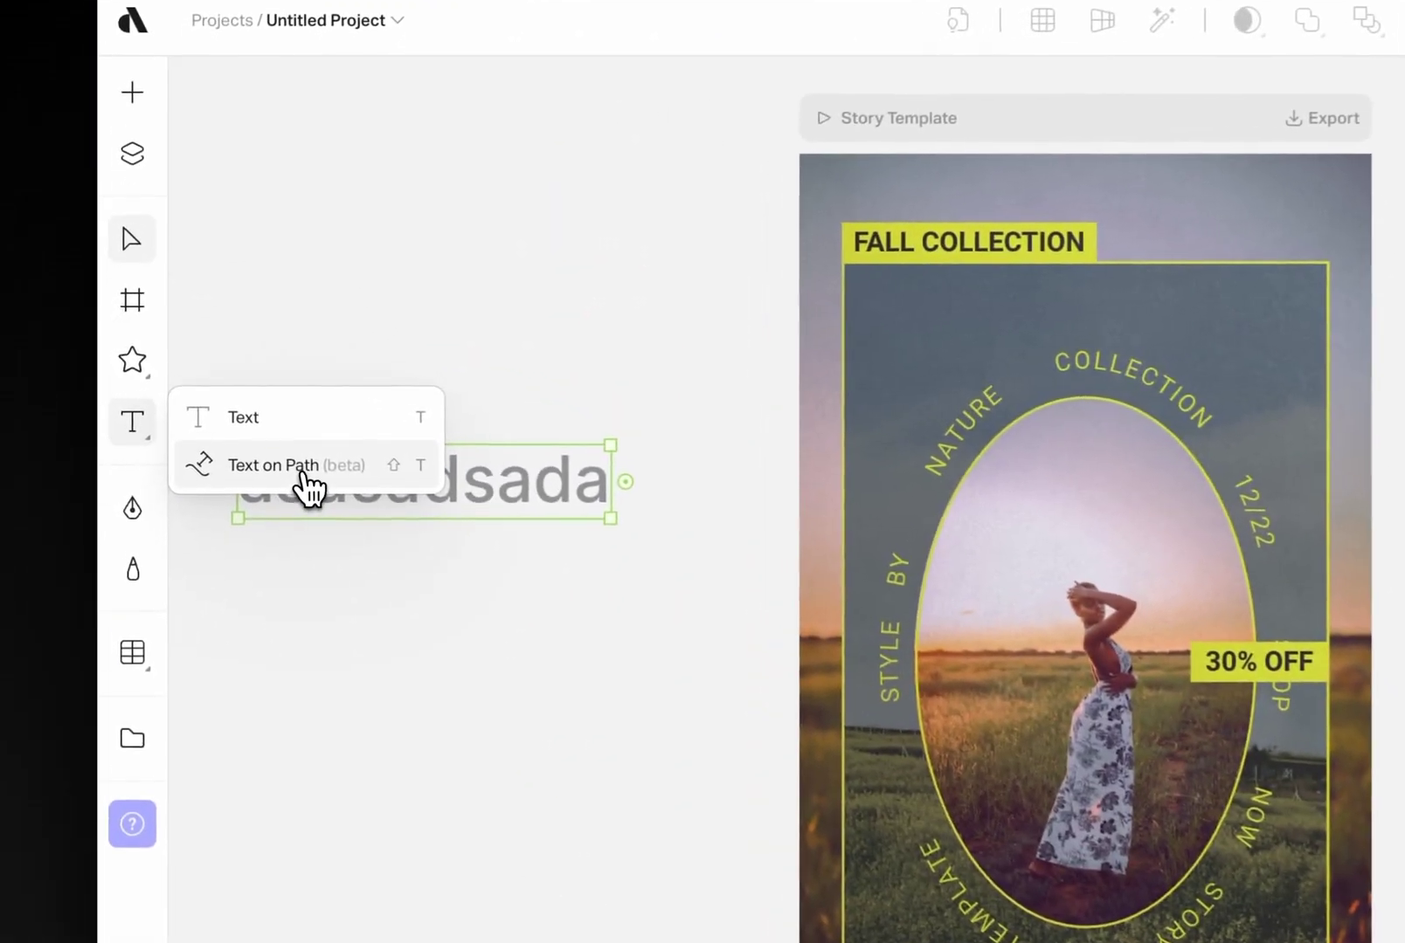
# Flow the text along the curved line beside the Story Template artboard.
pyautogui.click(184, 401)
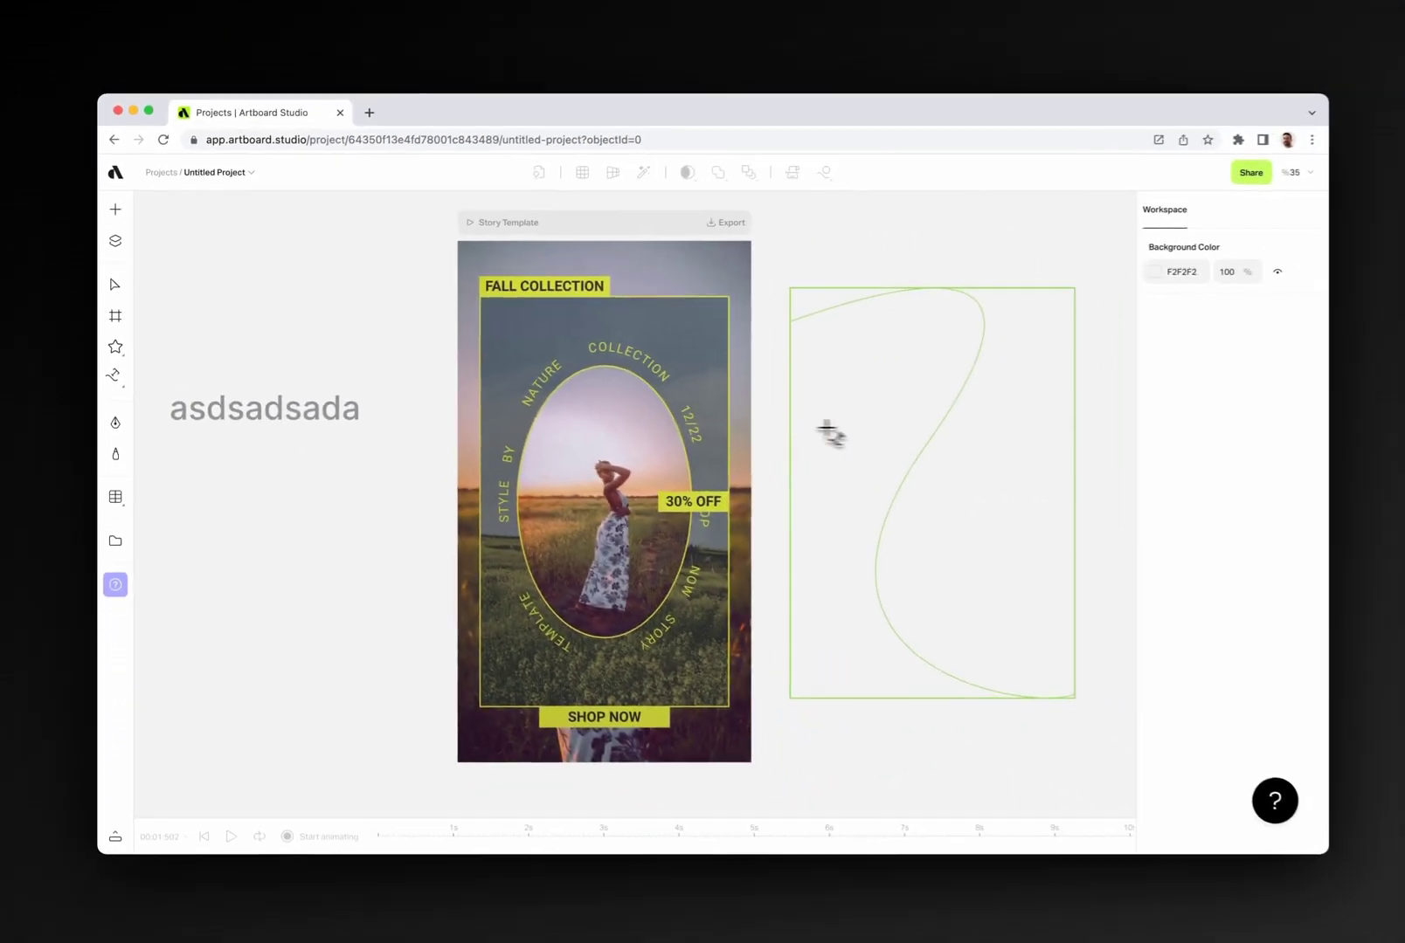
pyautogui.click(828, 430)
pyautogui.click(608, 240)
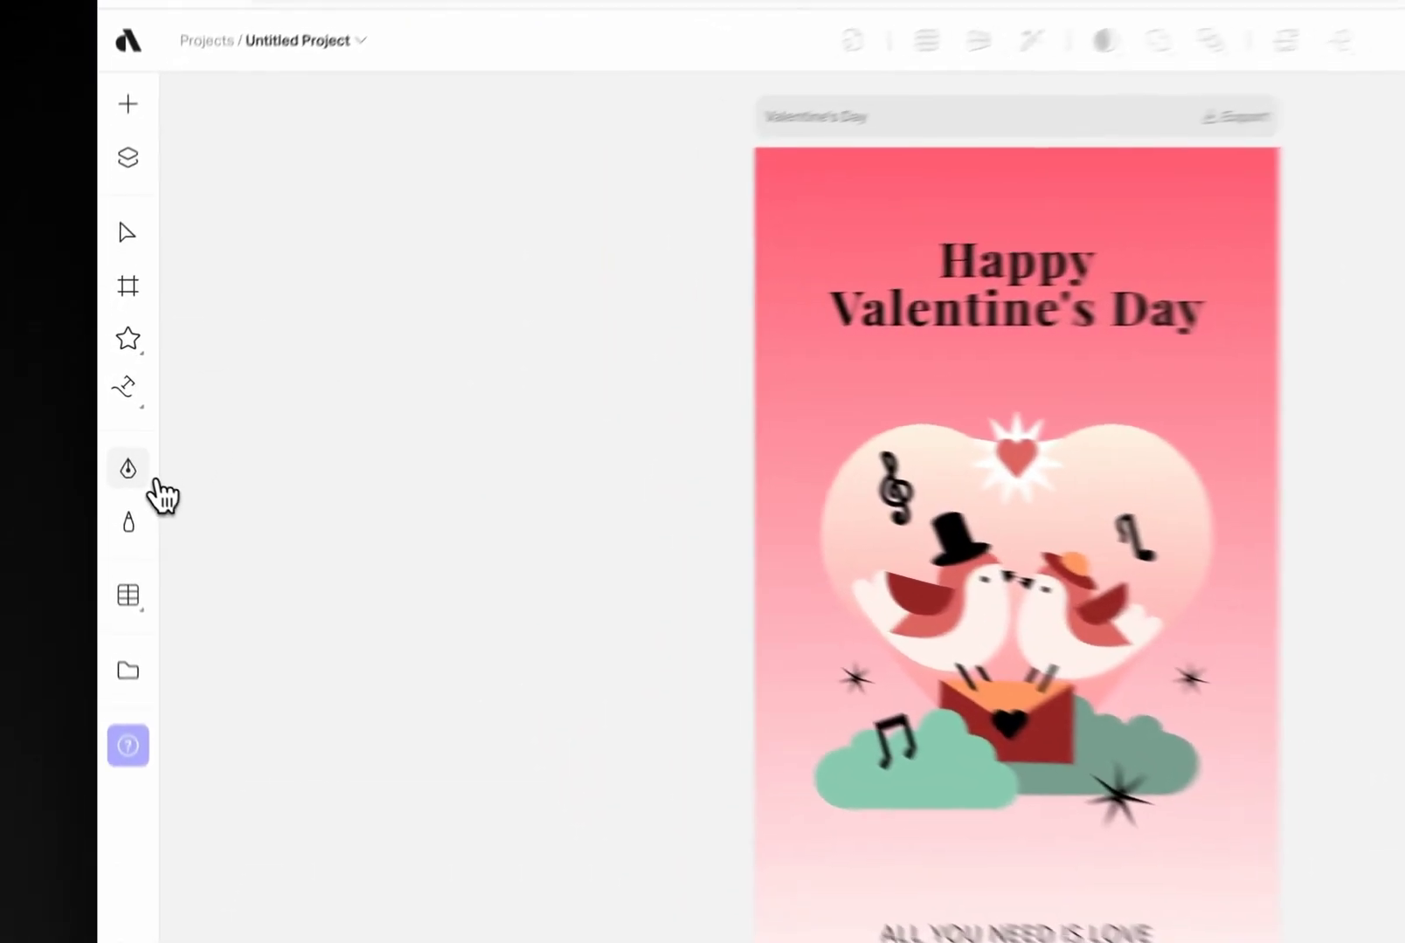
# Draw a curved path with the Pen tool and add an anchor point to the bird's wing outline.
pyautogui.click(115, 421)
pyautogui.click(200, 425)
pyautogui.moveTo(282, 381); pyautogui.dragTo(302, 446)
pyautogui.click(348, 497)
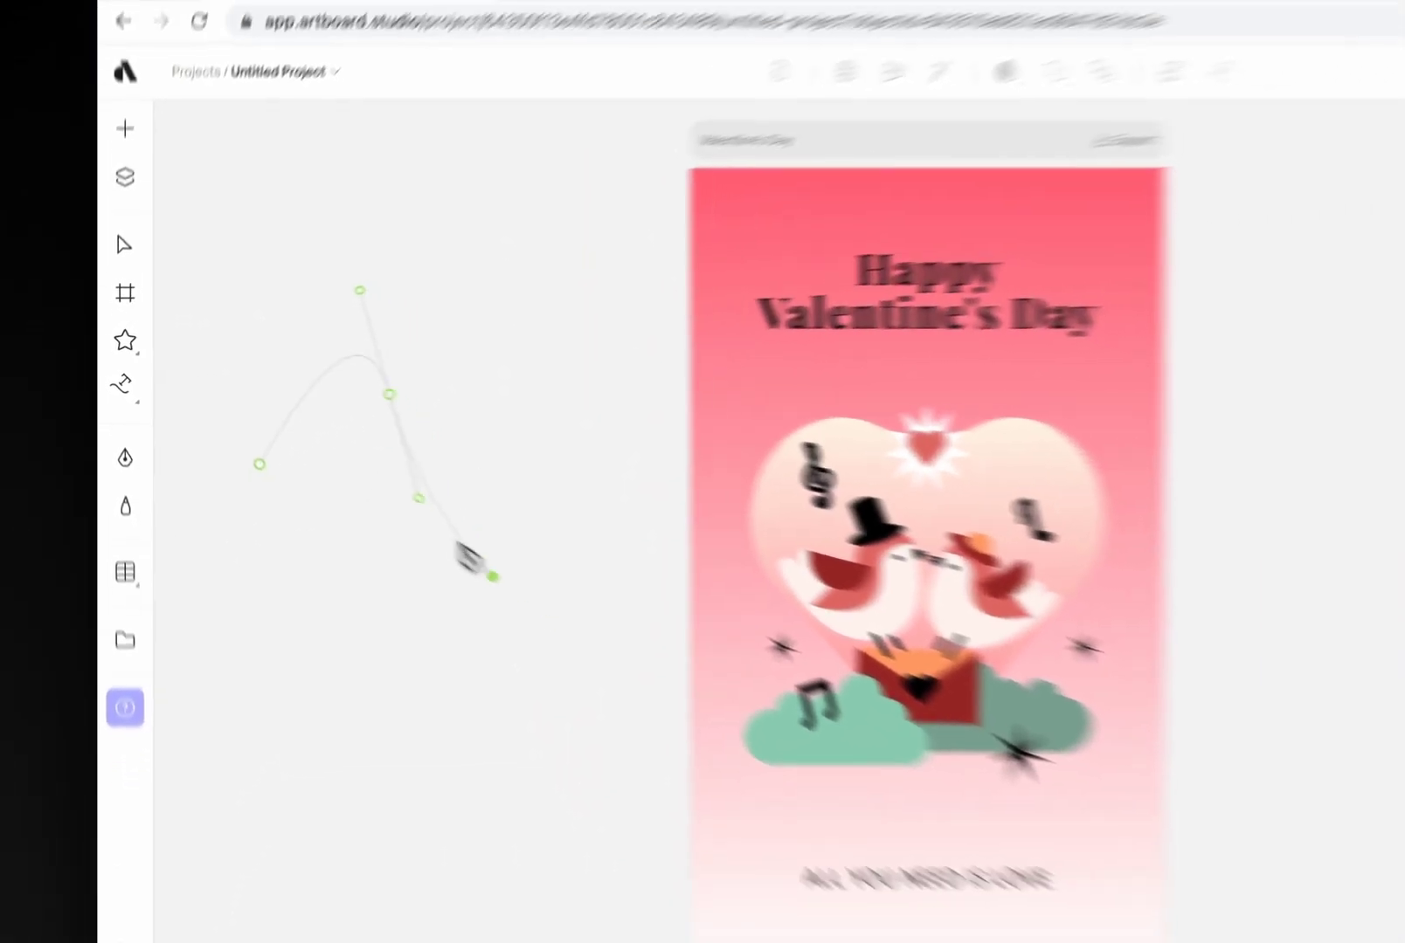
pyautogui.moveTo(493, 577); pyautogui.dragTo(591, 408)
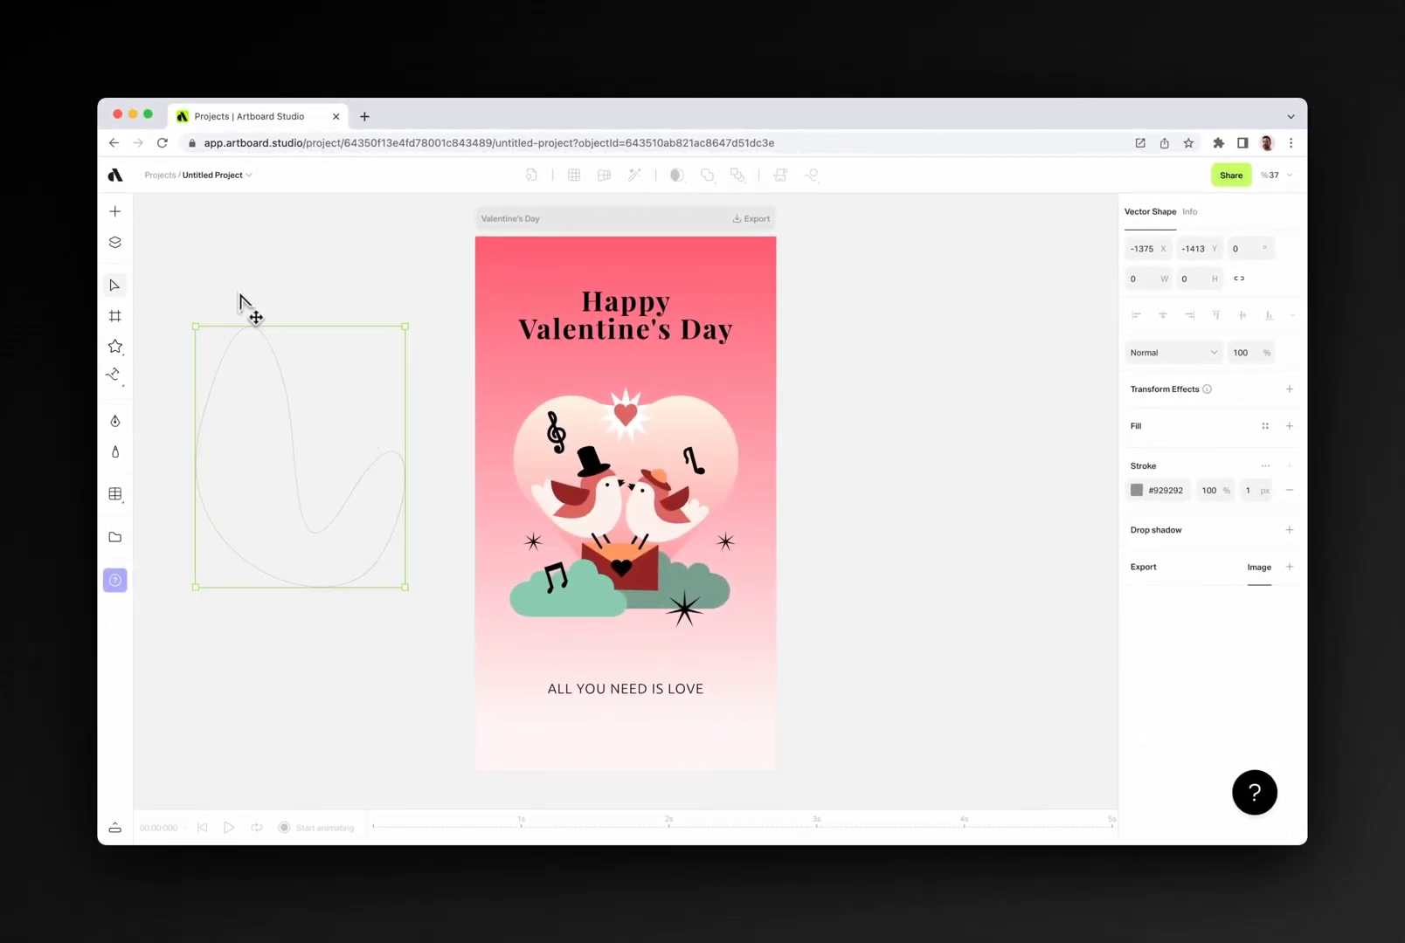
pyautogui.scroll(5, 585, 515)
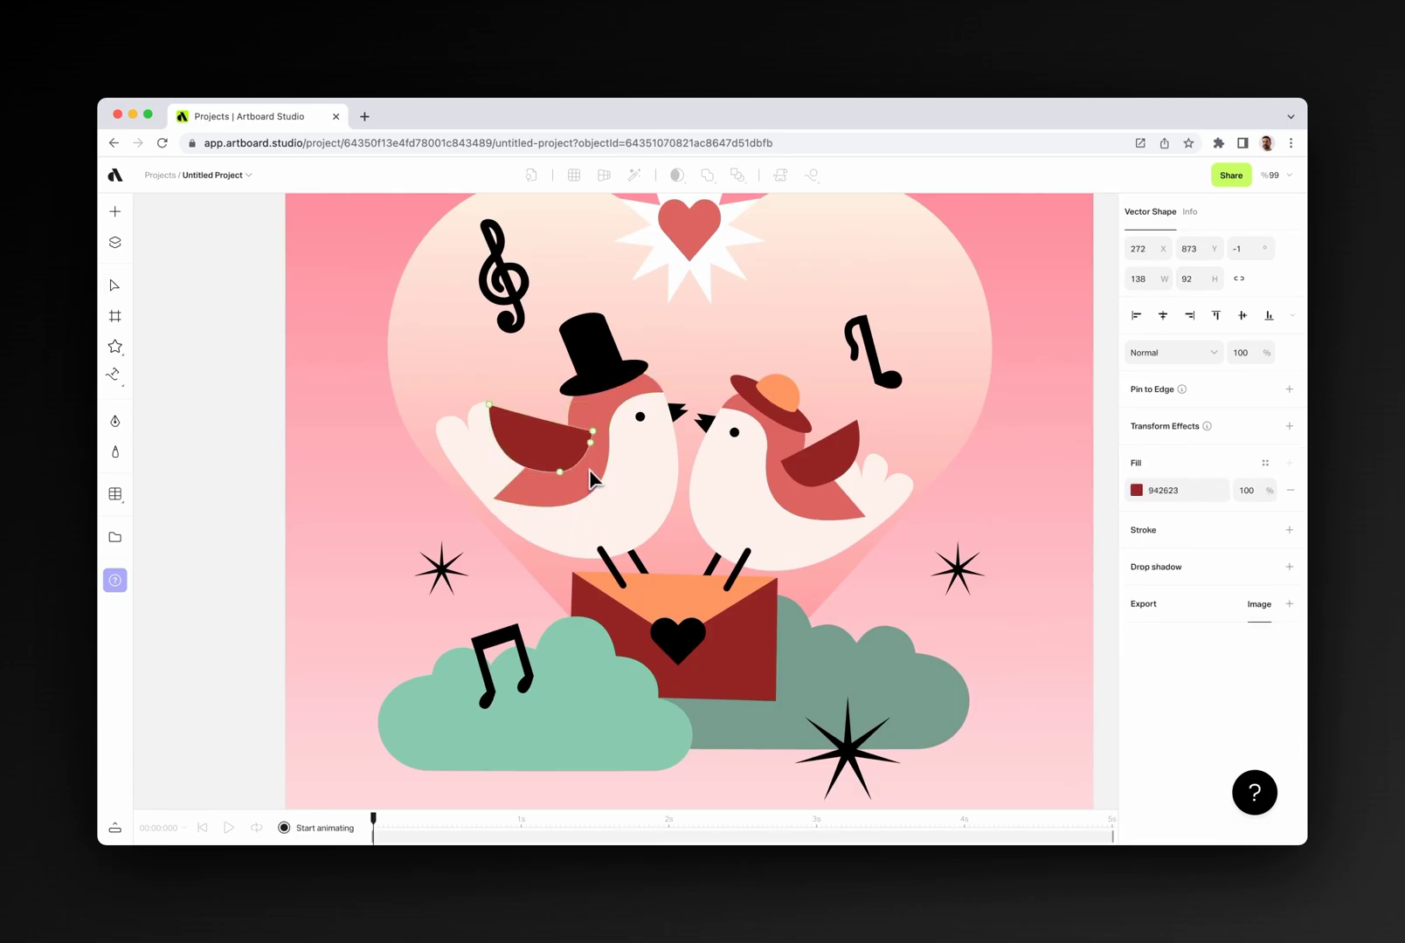
pyautogui.click(591, 463)
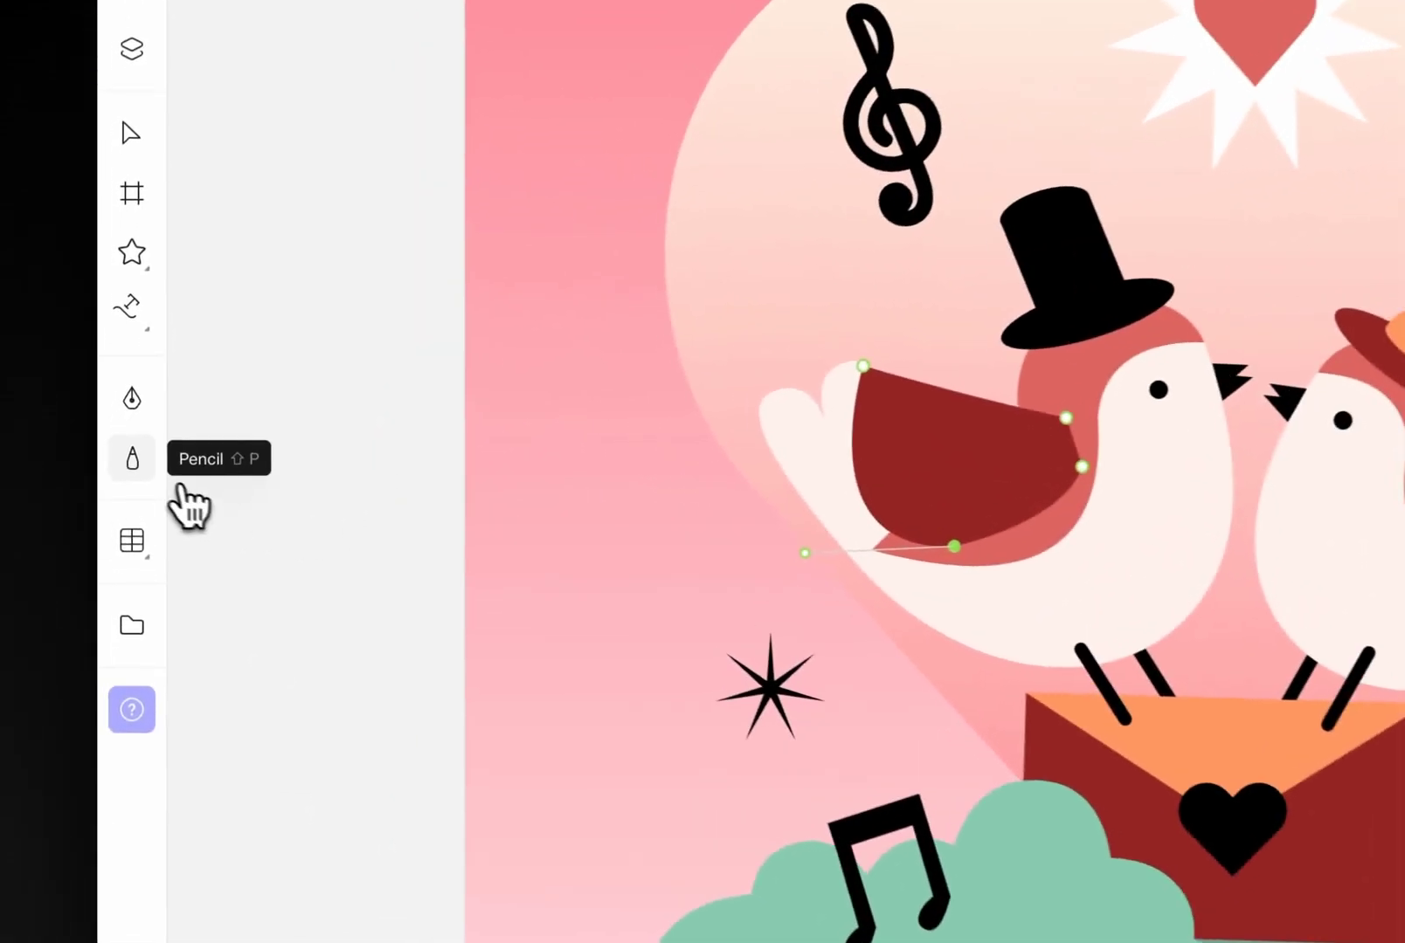
# Sketch freehand pencil squiggles to the right of the Valentine's Day card.
pyautogui.click(115, 452)
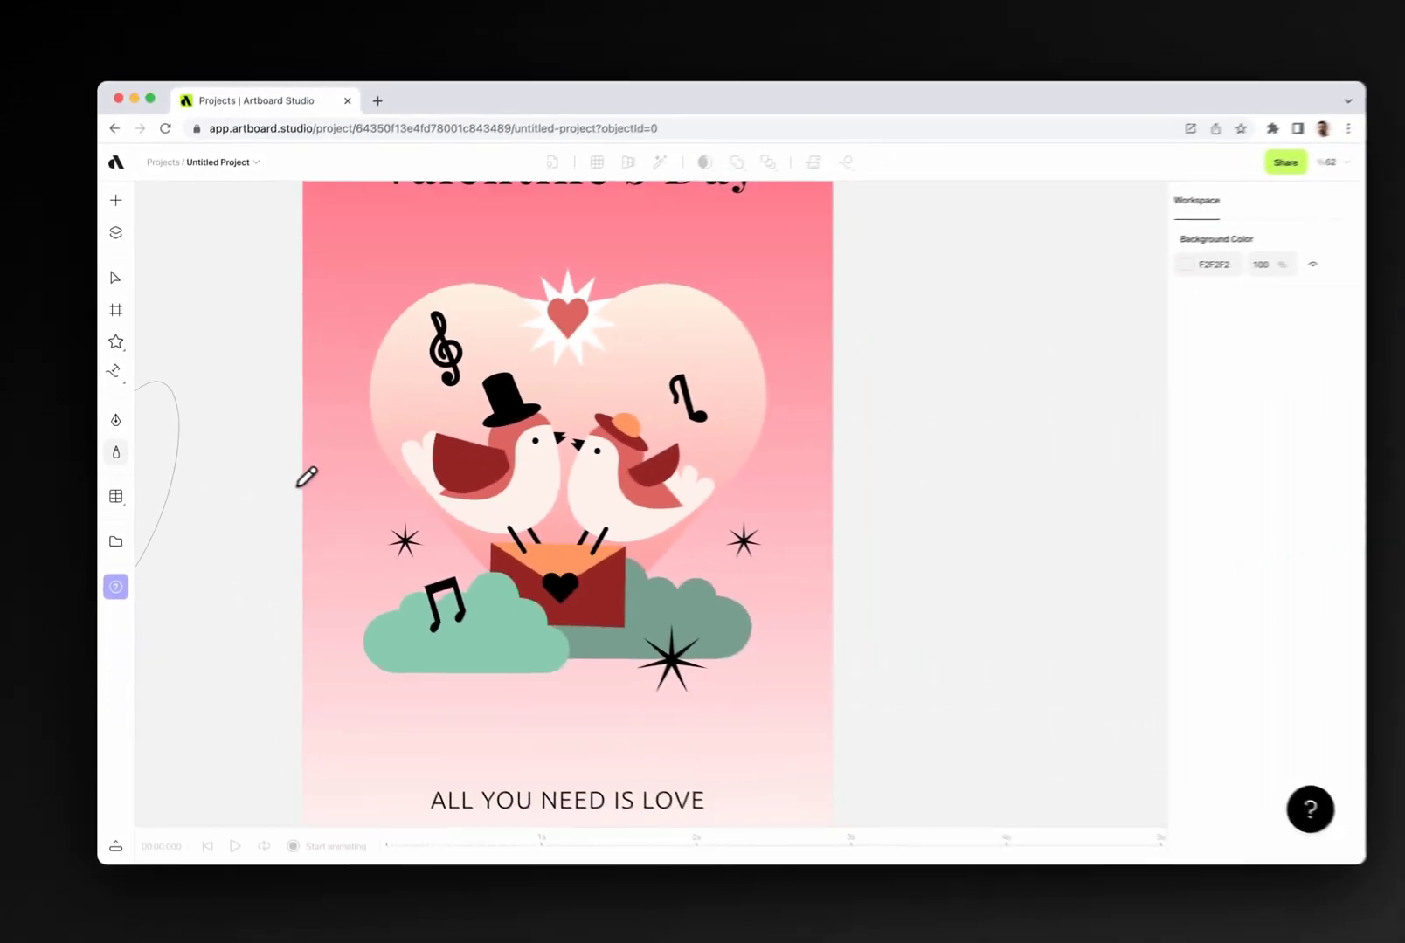
pyautogui.moveTo(993, 295); pyautogui.dragTo(913, 400)
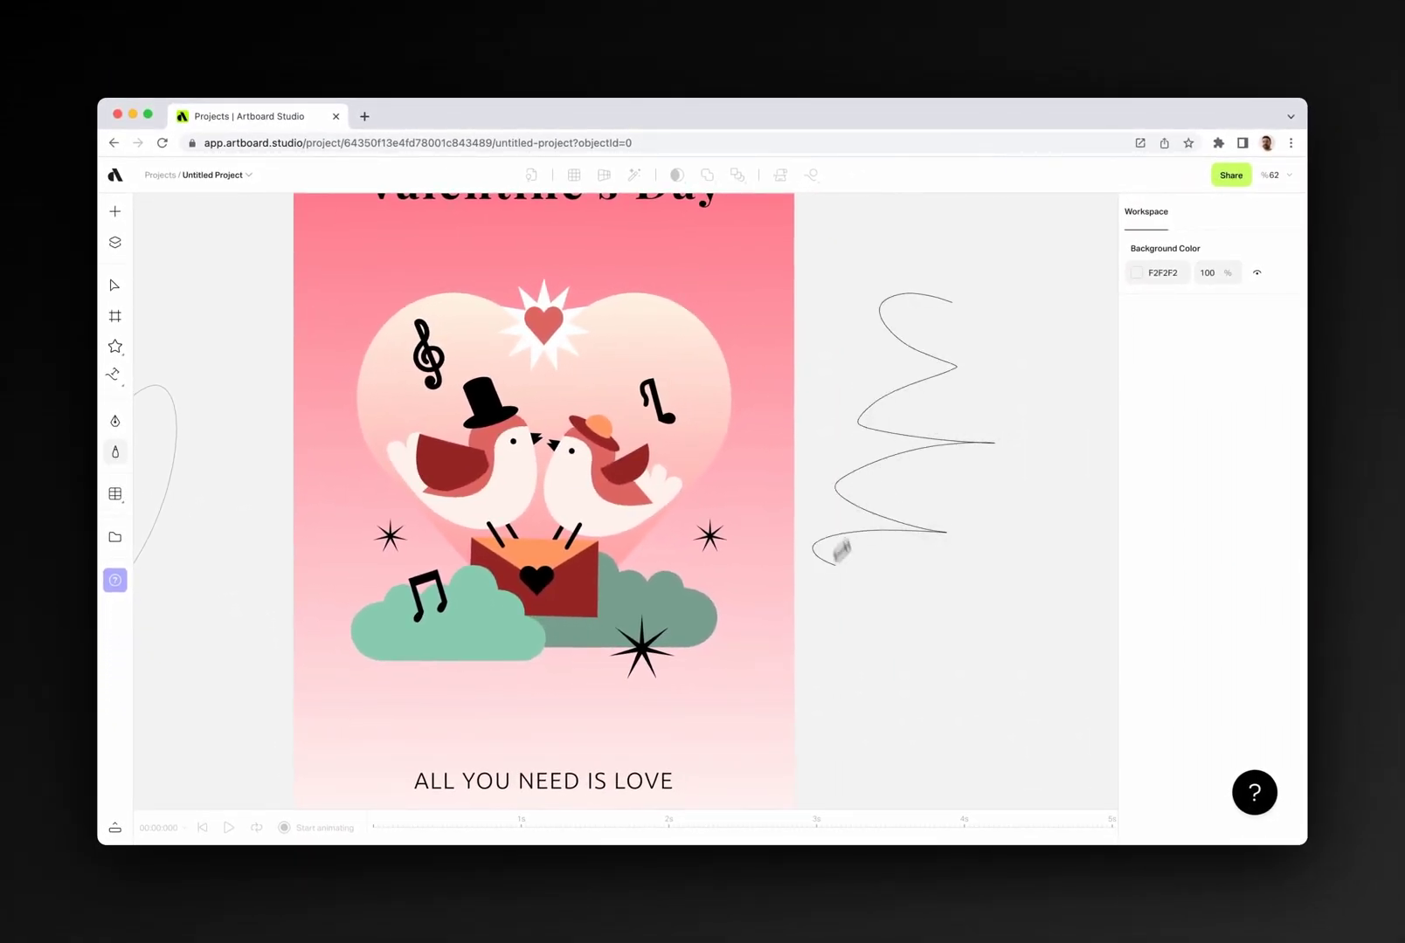
pyautogui.moveTo(730, 635); pyautogui.dragTo(821, 622)
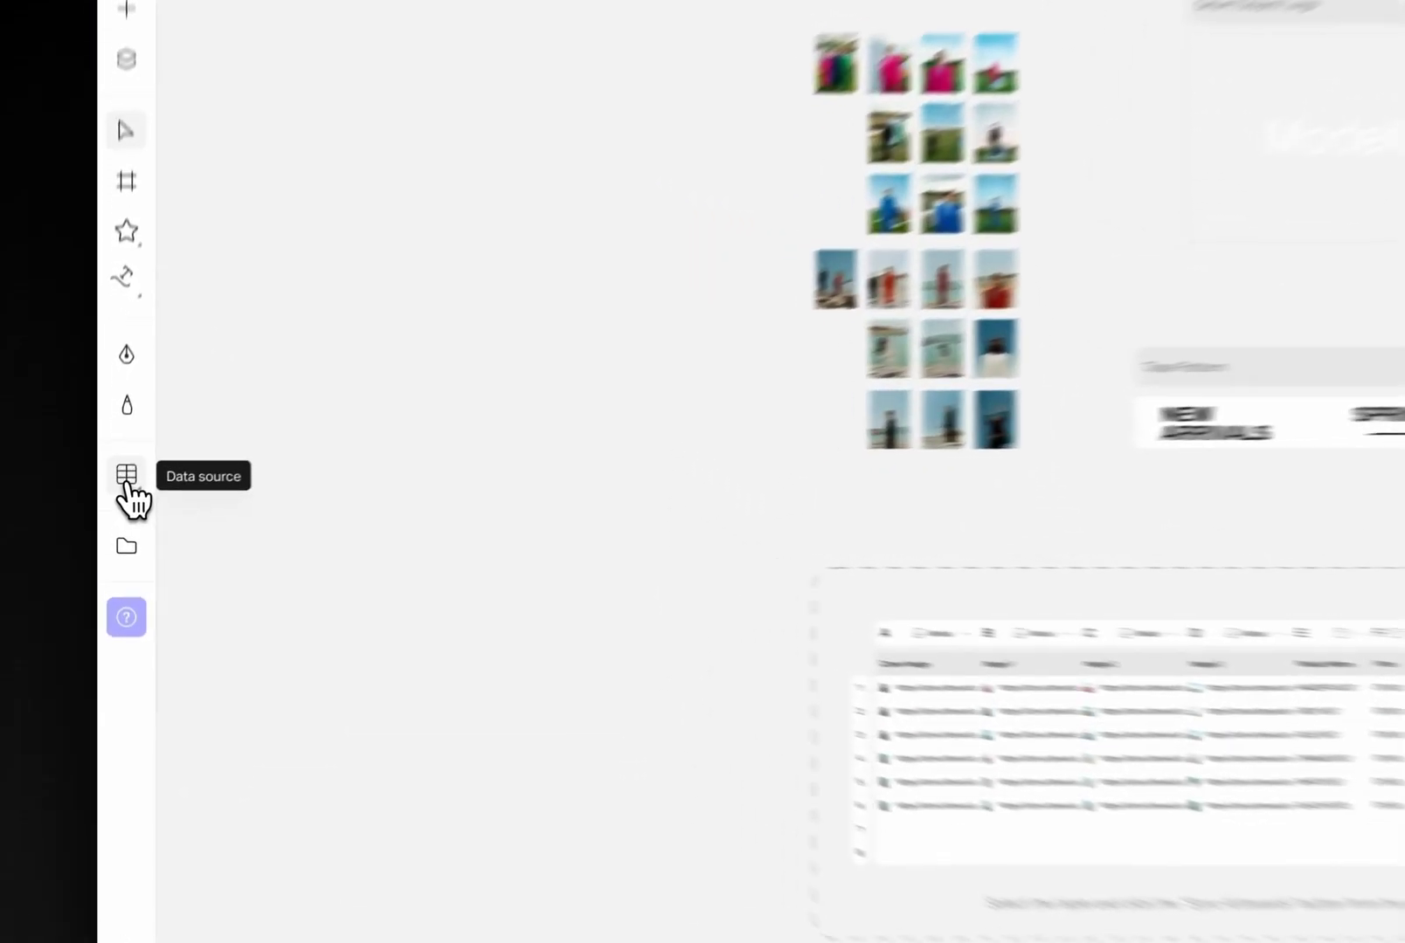
# Draw an empty table to the left of the photos.
pyautogui.click(114, 494)
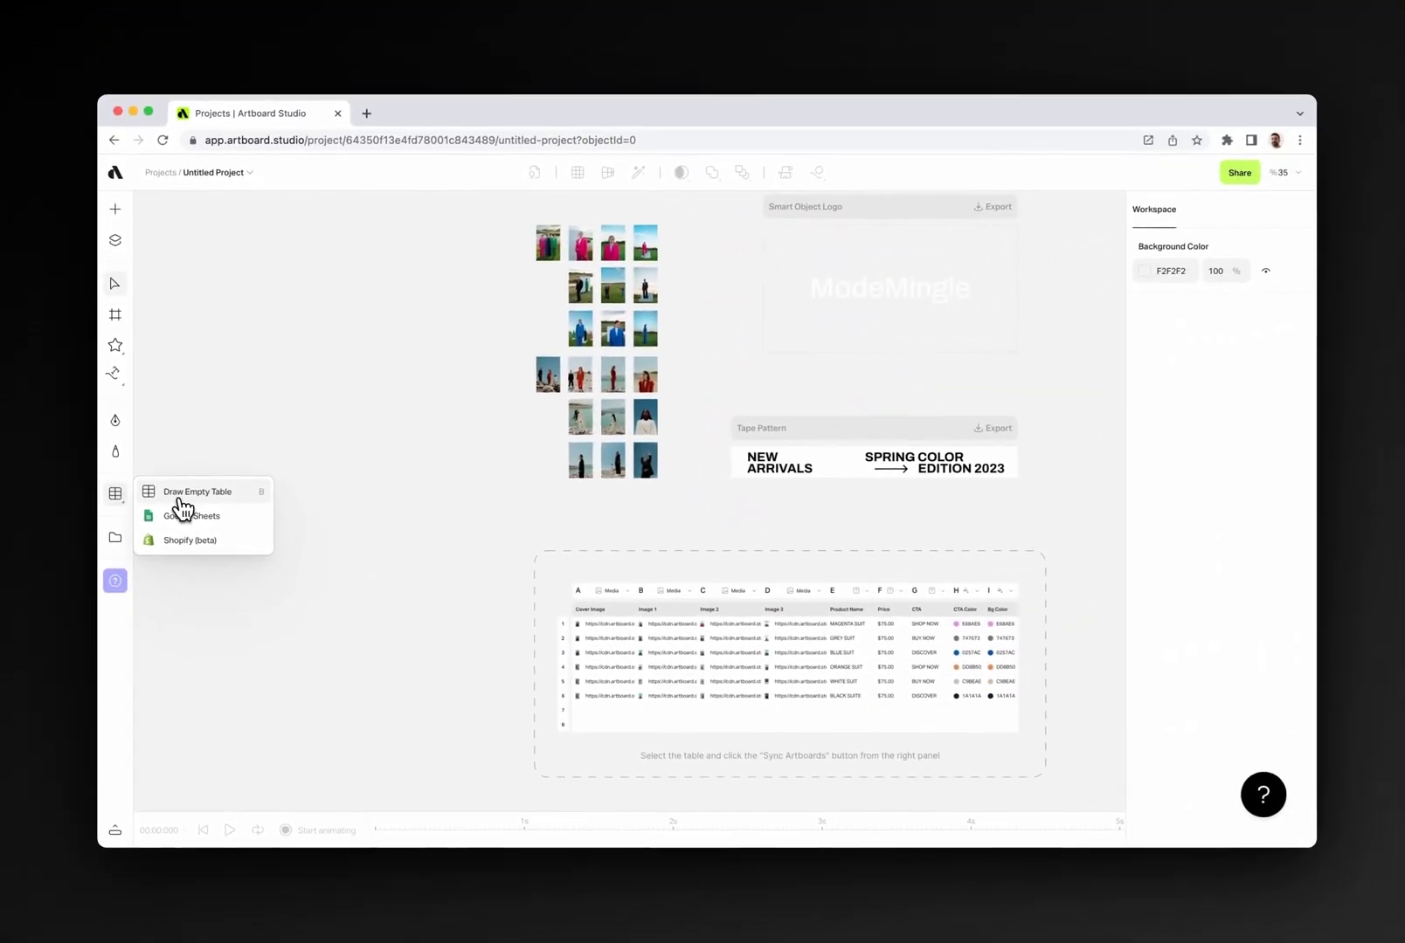
pyautogui.click(255, 471)
pyautogui.moveTo(248, 542); pyautogui.dragTo(398, 686)
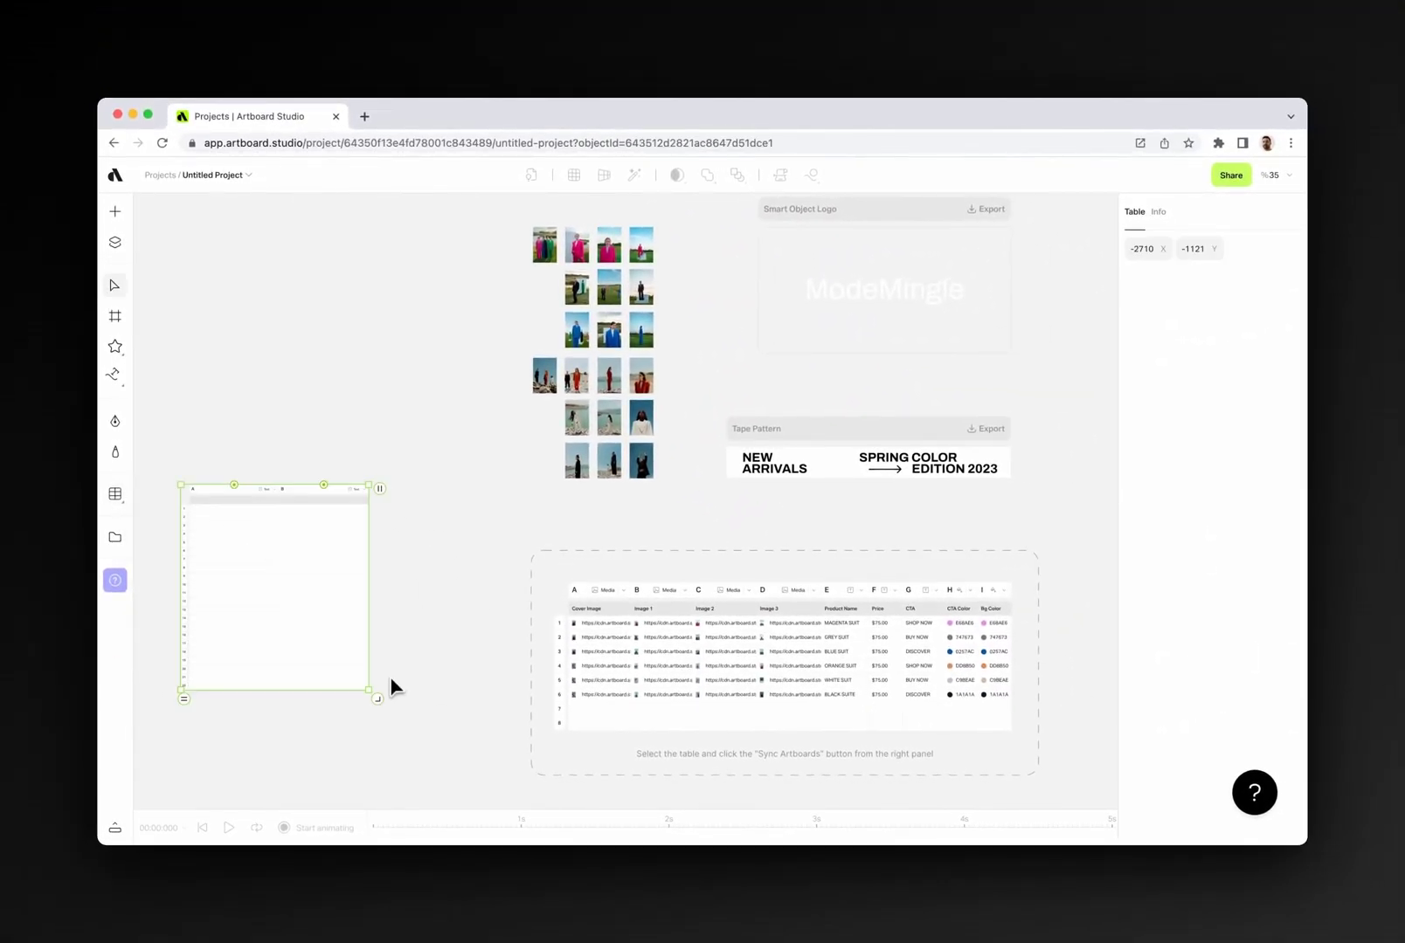
# Select the product data table, review the ModeMingle colour variants, and start a Shopify (beta) import.
pyautogui.scroll(5, 610, 674)
pyautogui.click(693, 664)
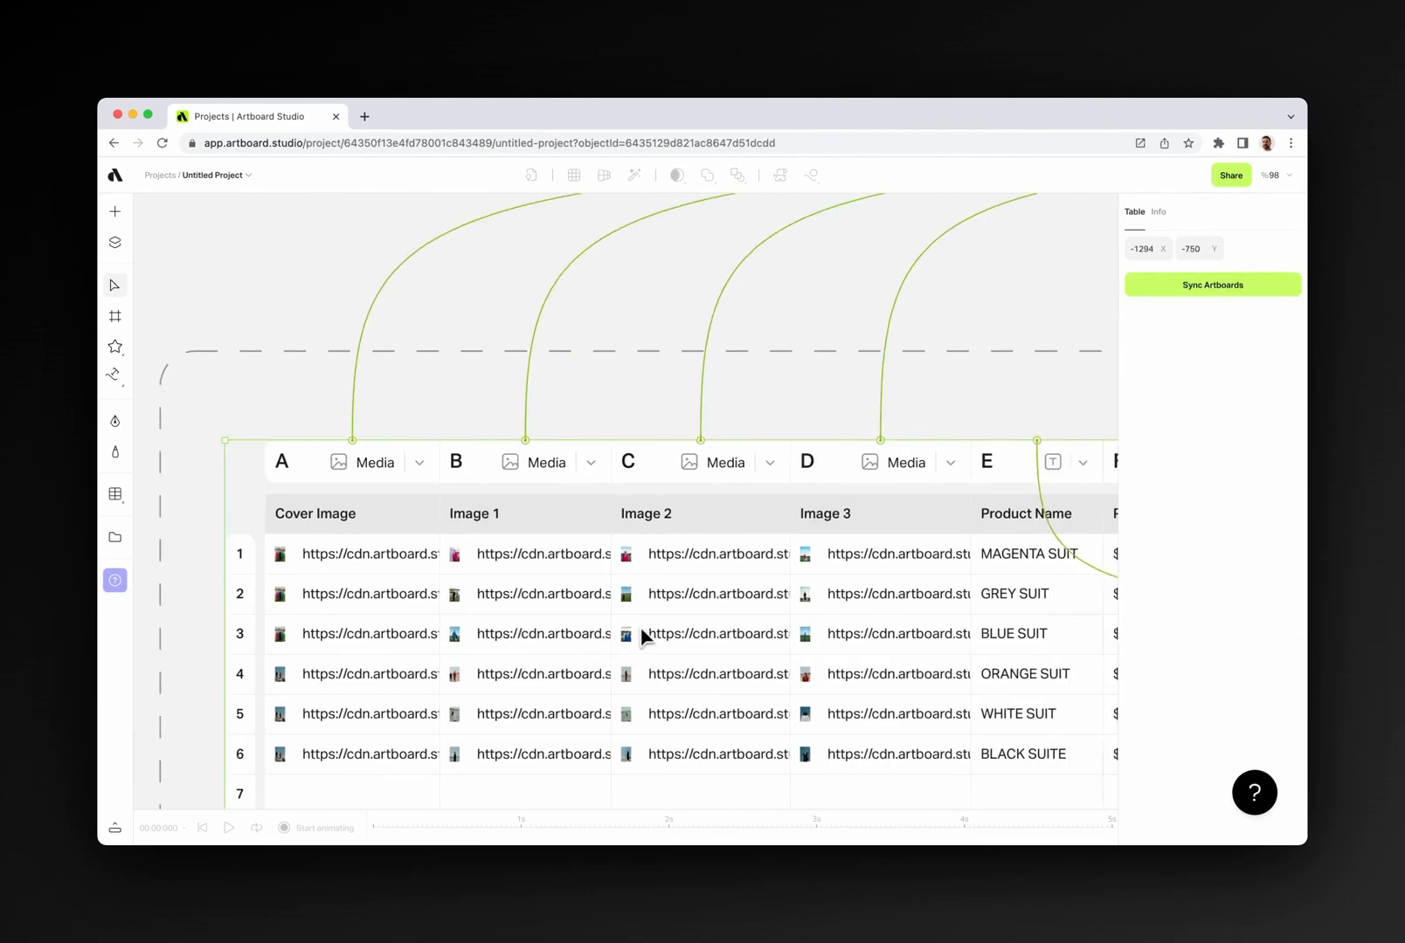
pyautogui.scroll(3, 643, 633)
pyautogui.hscroll(3, 643, 633)
pyautogui.hscroll(2, 637, 624)
pyautogui.scroll(-5, 627, 630)
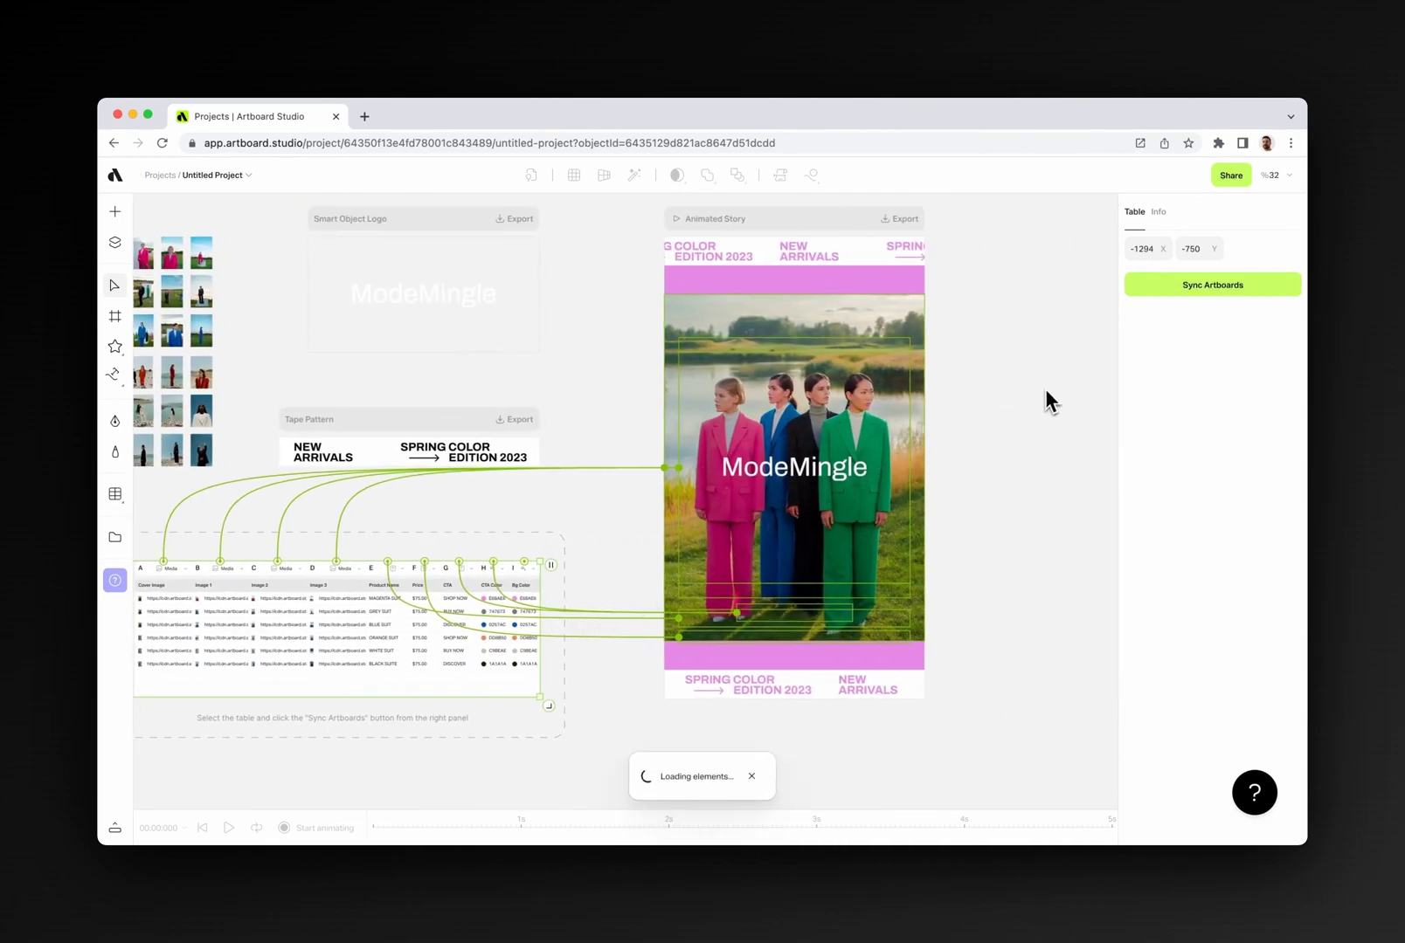
pyautogui.hscroll(6, 1036, 398)
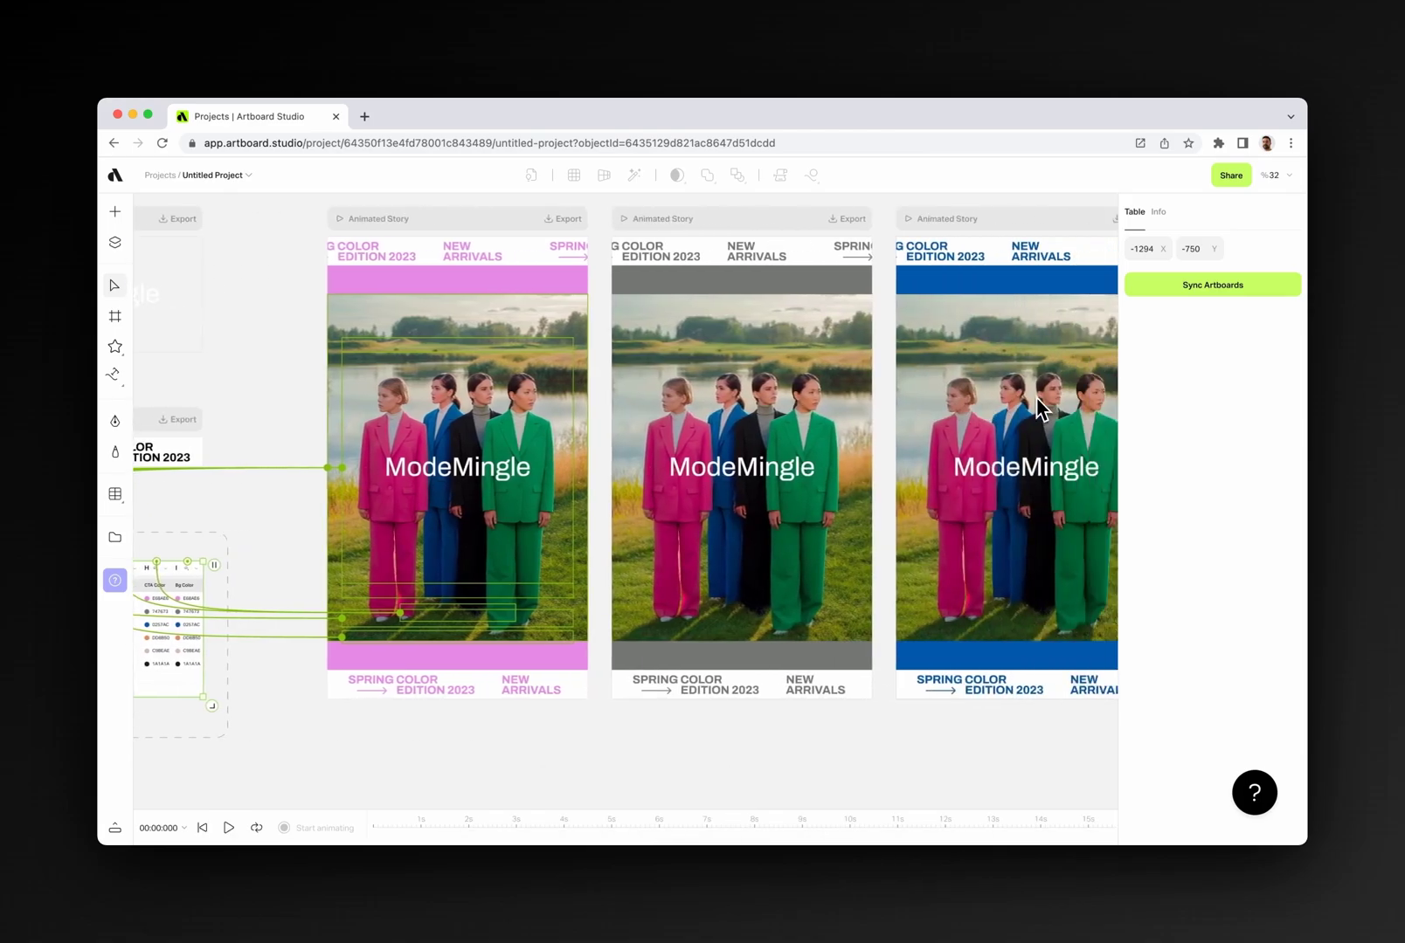
pyautogui.hscroll(11, 1037, 407)
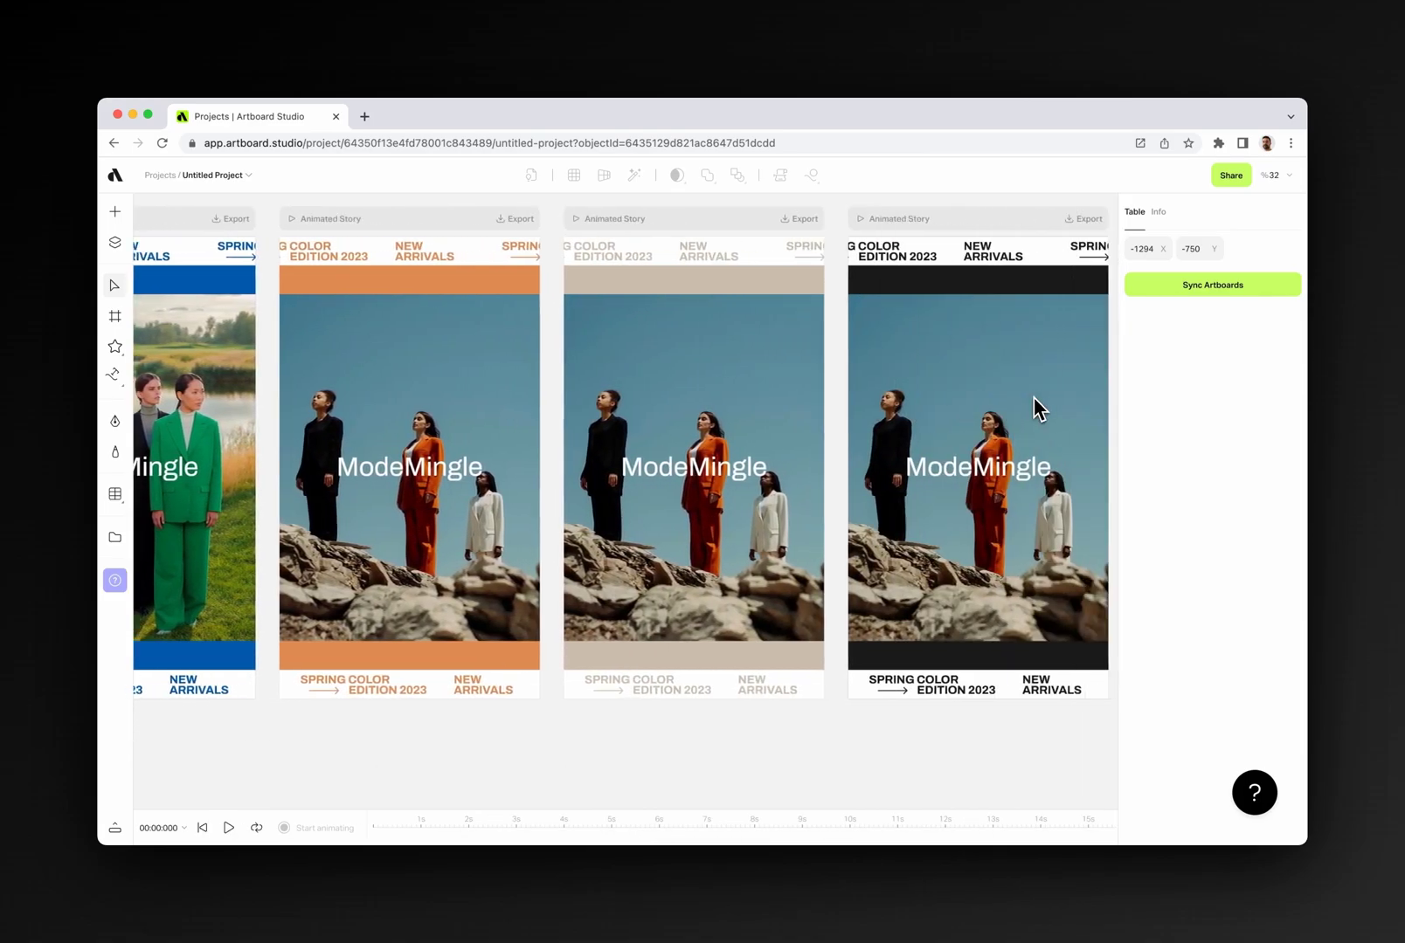
pyautogui.click(114, 494)
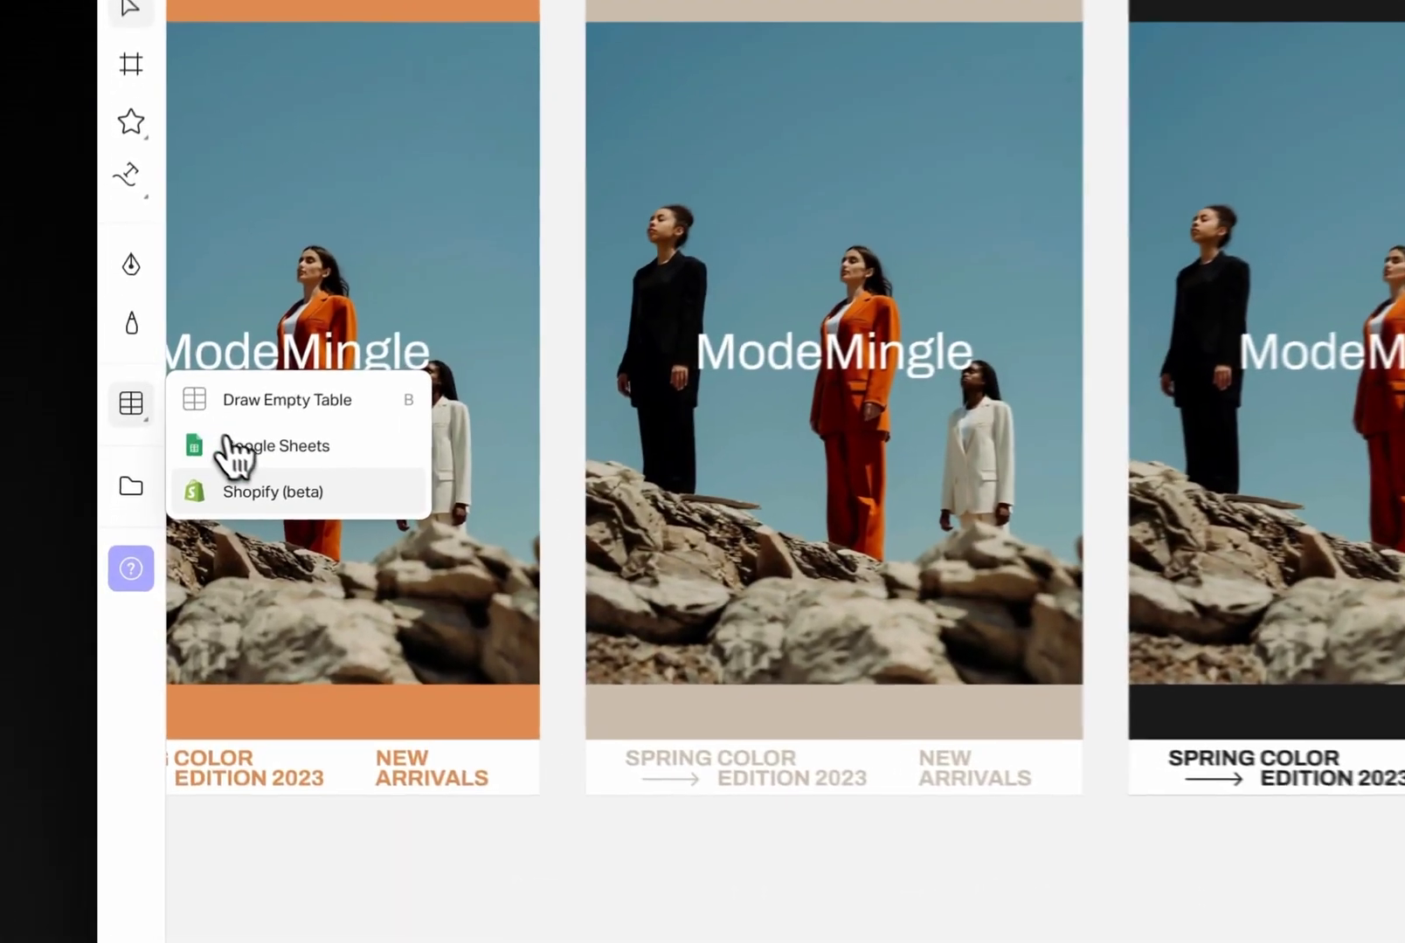
pyautogui.click(232, 492)
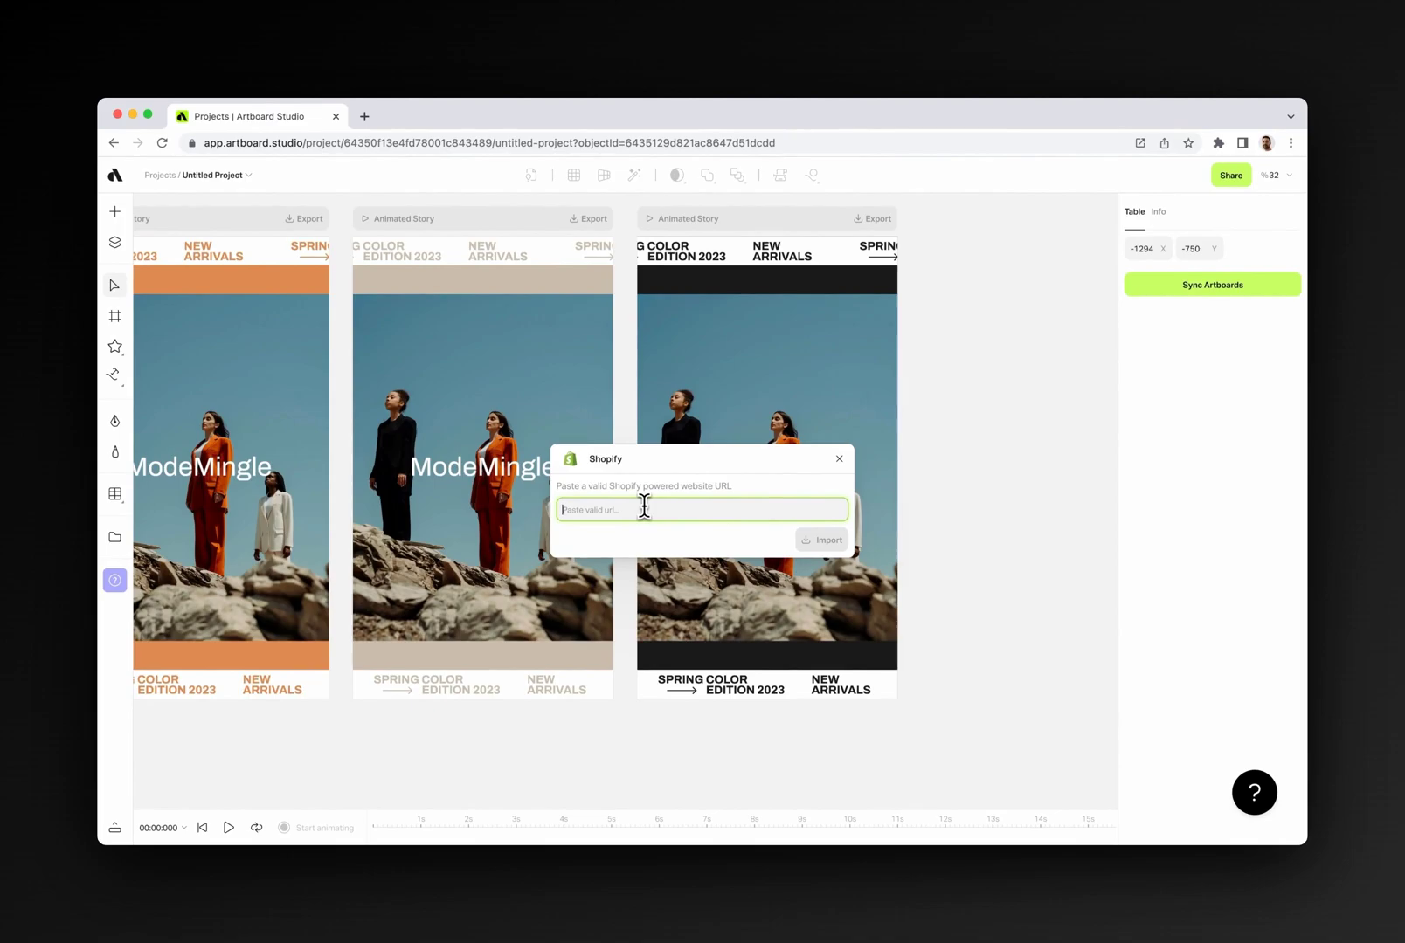
# Place the 3024x1890px image from the Hepsiburada asset folder on the canvas.
pyautogui.click(114, 537)
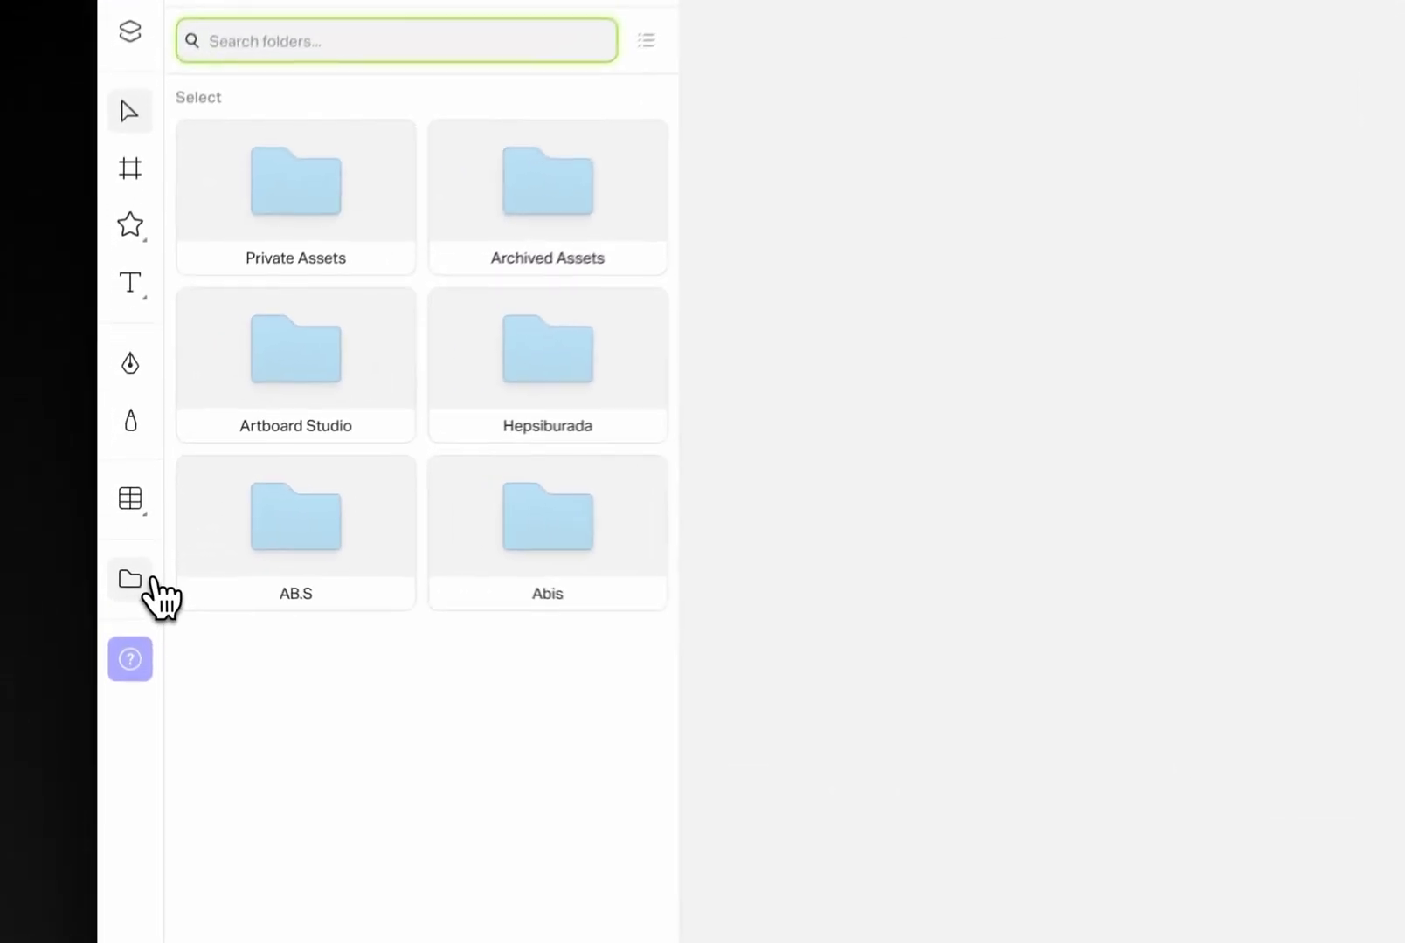
pyautogui.click(479, 410)
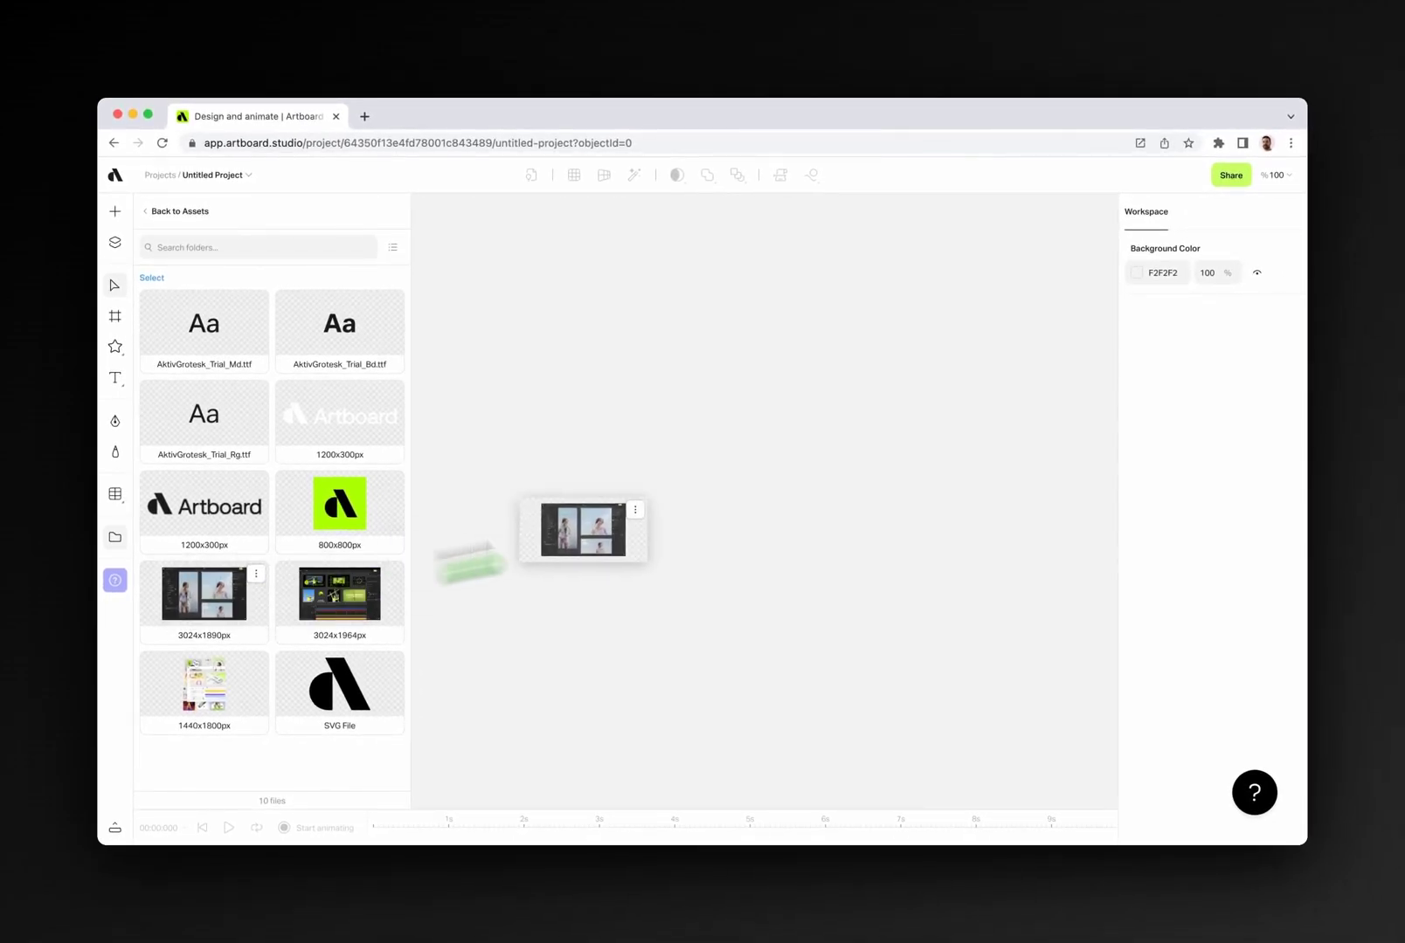
pyautogui.moveTo(777, 448); pyautogui.dragTo(775, 444)
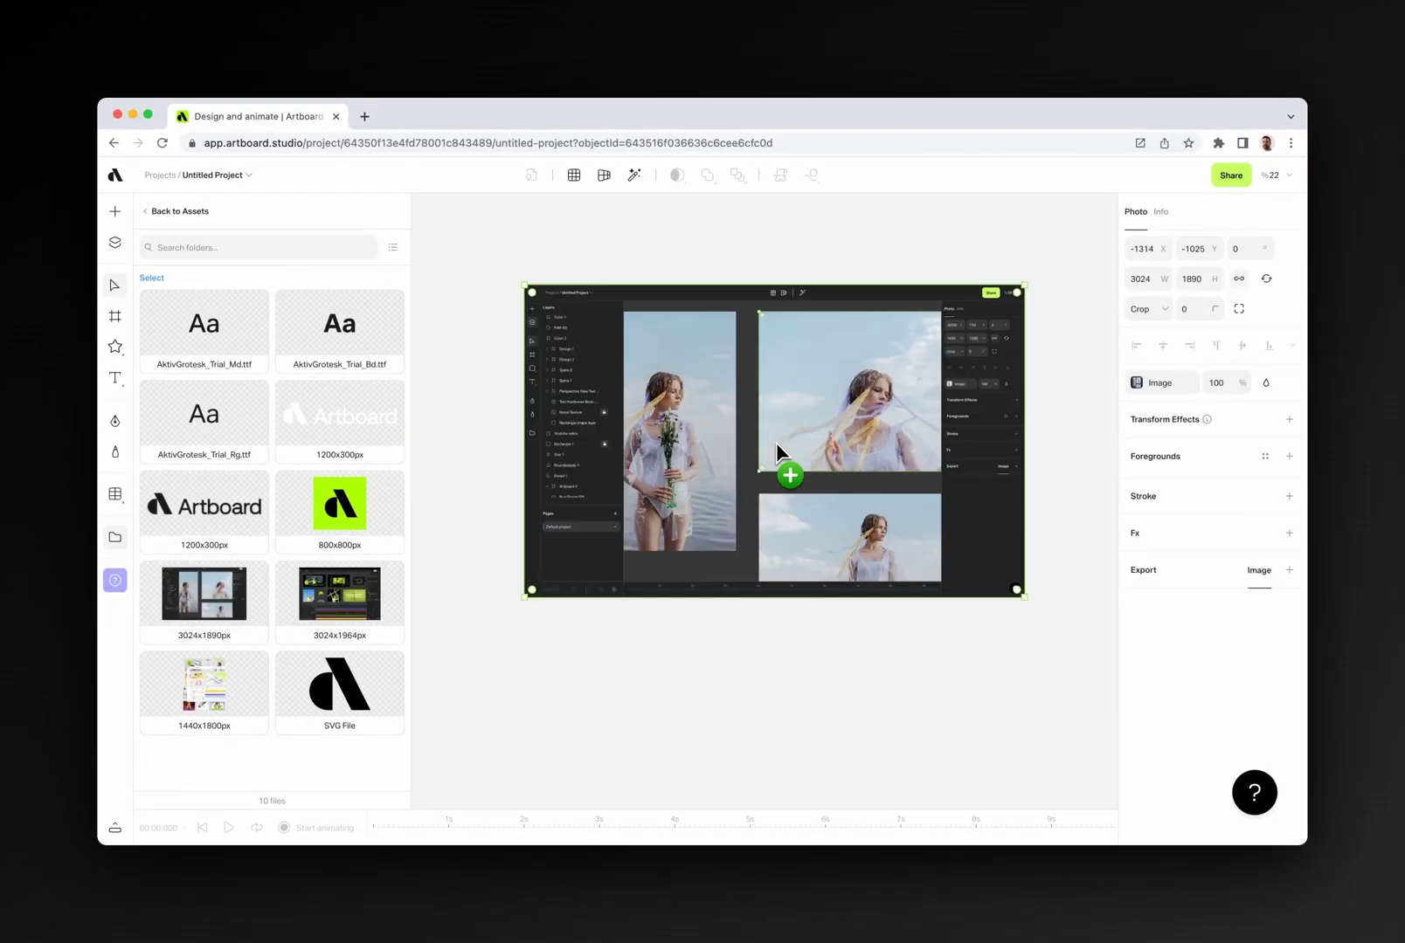
# Draw a rectangle below the placed image and bring up the brand colour palette for its fill.
pyautogui.press('r')
pyautogui.moveTo(732, 627); pyautogui.dragTo(1002, 734)
pyautogui.click(1264, 456)
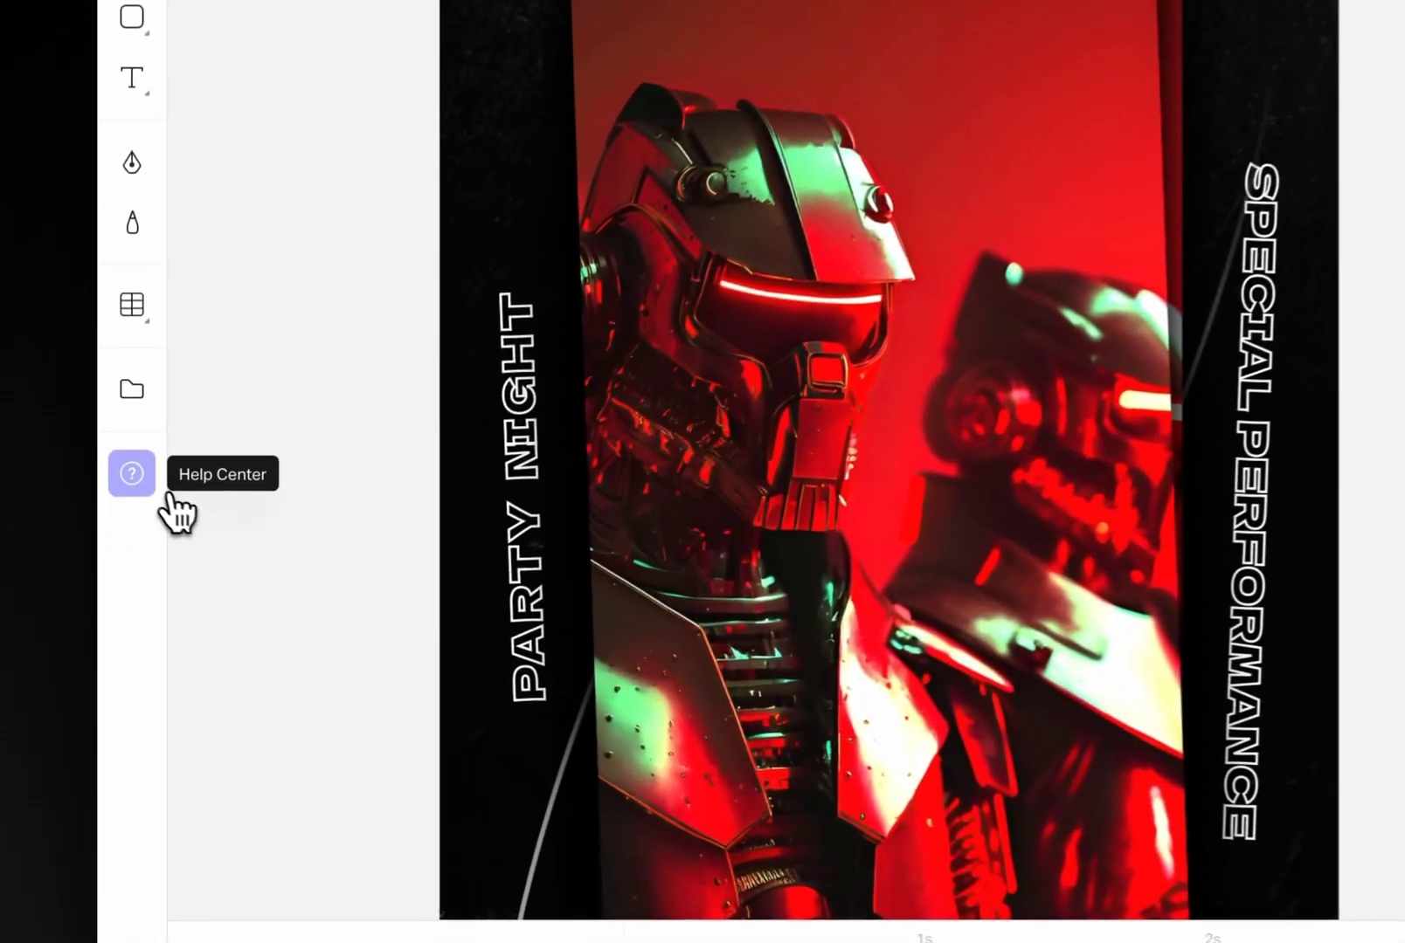
# Play the Create animation tutorial from Help in a centred, enlarged player, jumping to Basics of animation at 1:31.
pyautogui.click(150, 489)
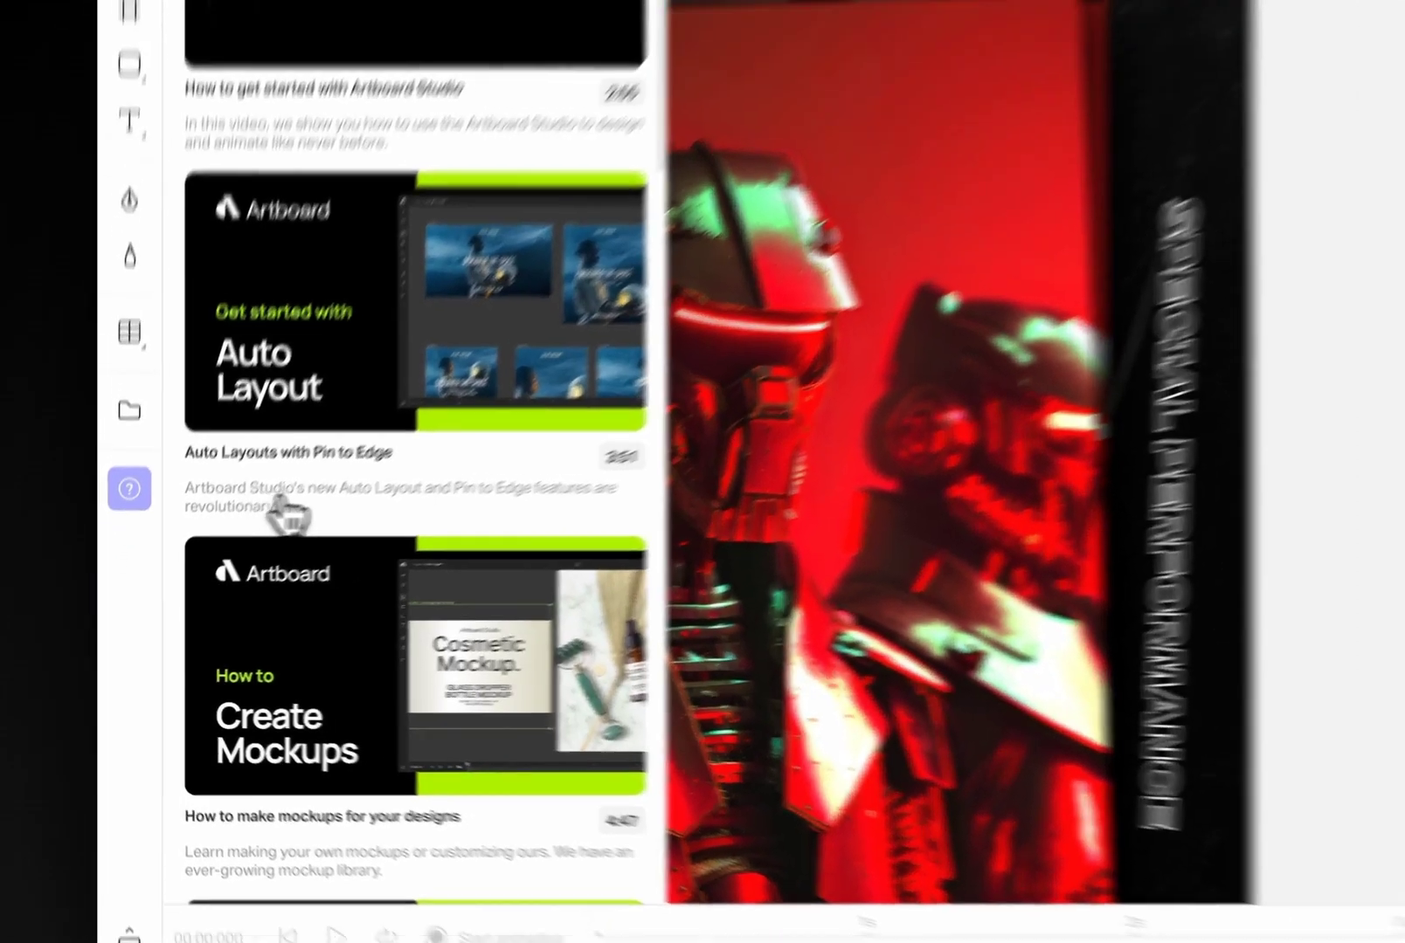
pyautogui.scroll(-5, 306, 506)
pyautogui.scroll(-3, 260, 594)
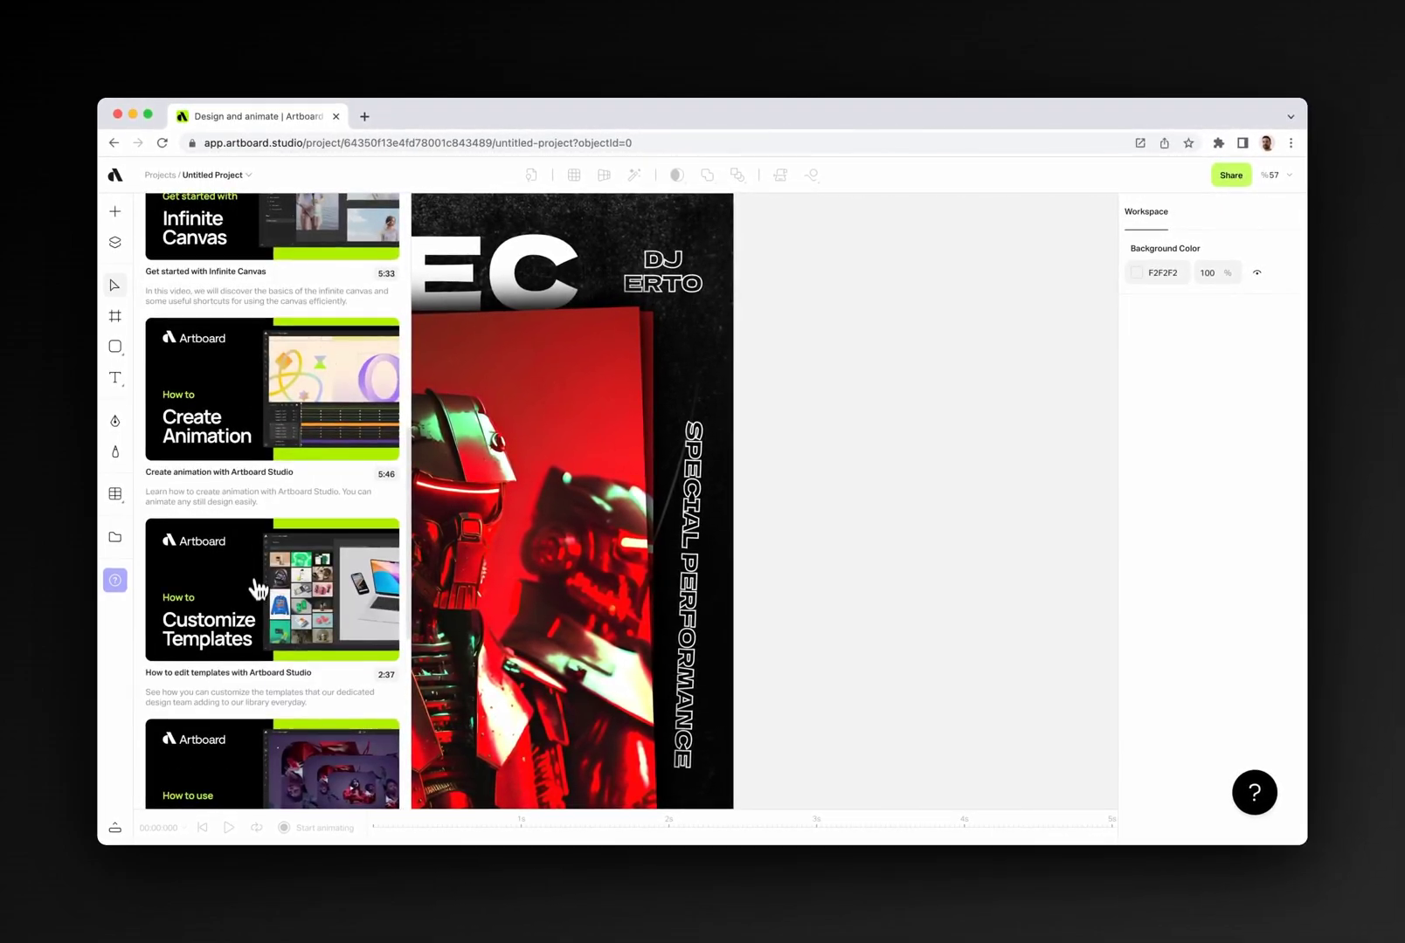
pyautogui.click(276, 458)
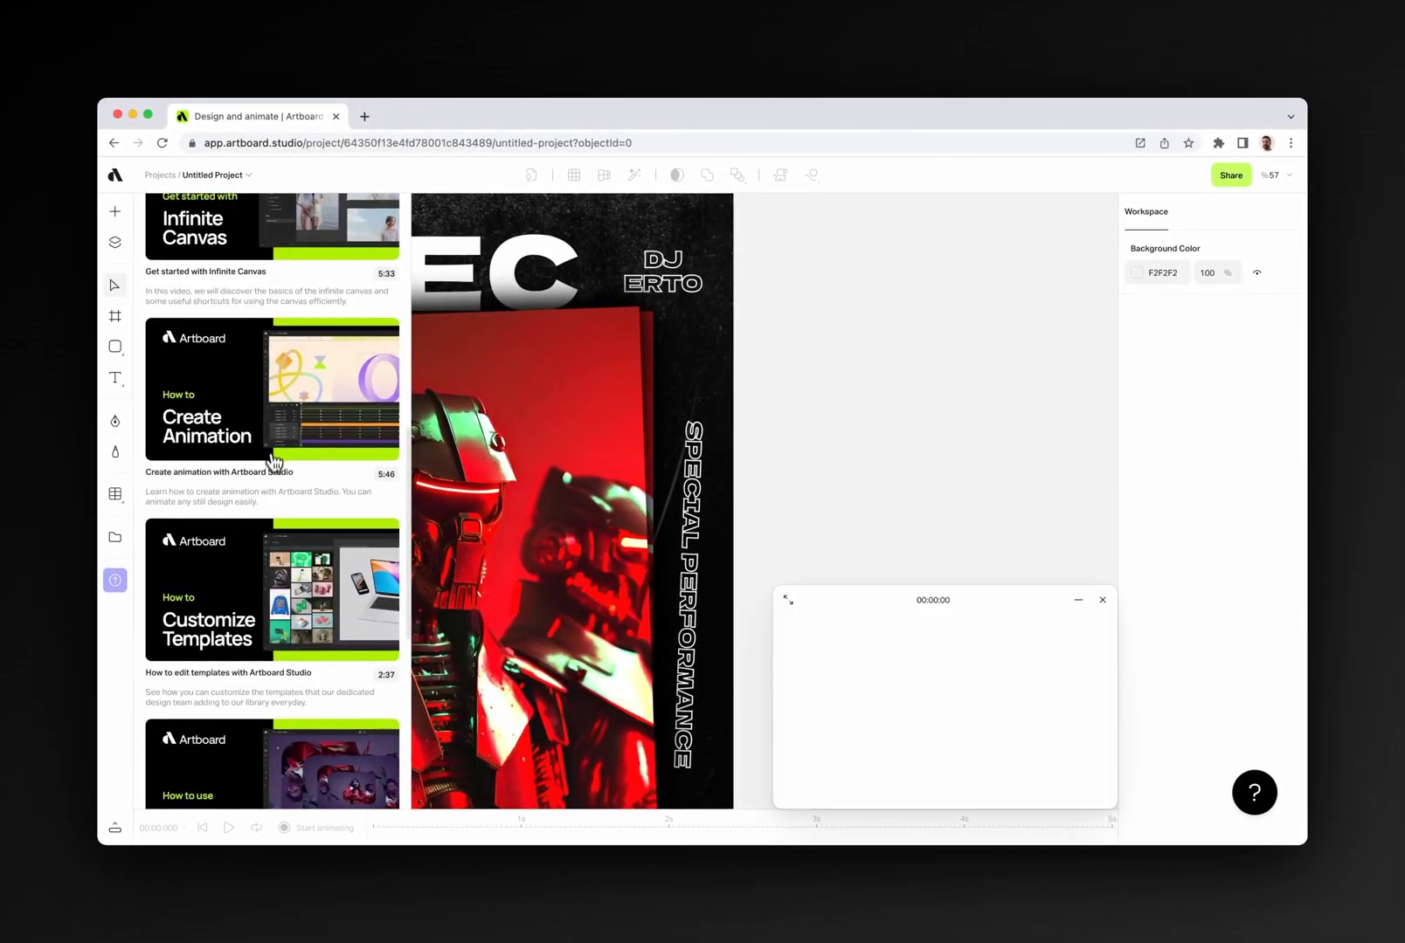
pyautogui.click(785, 596)
pyautogui.moveTo(809, 453); pyautogui.dragTo(902, 344)
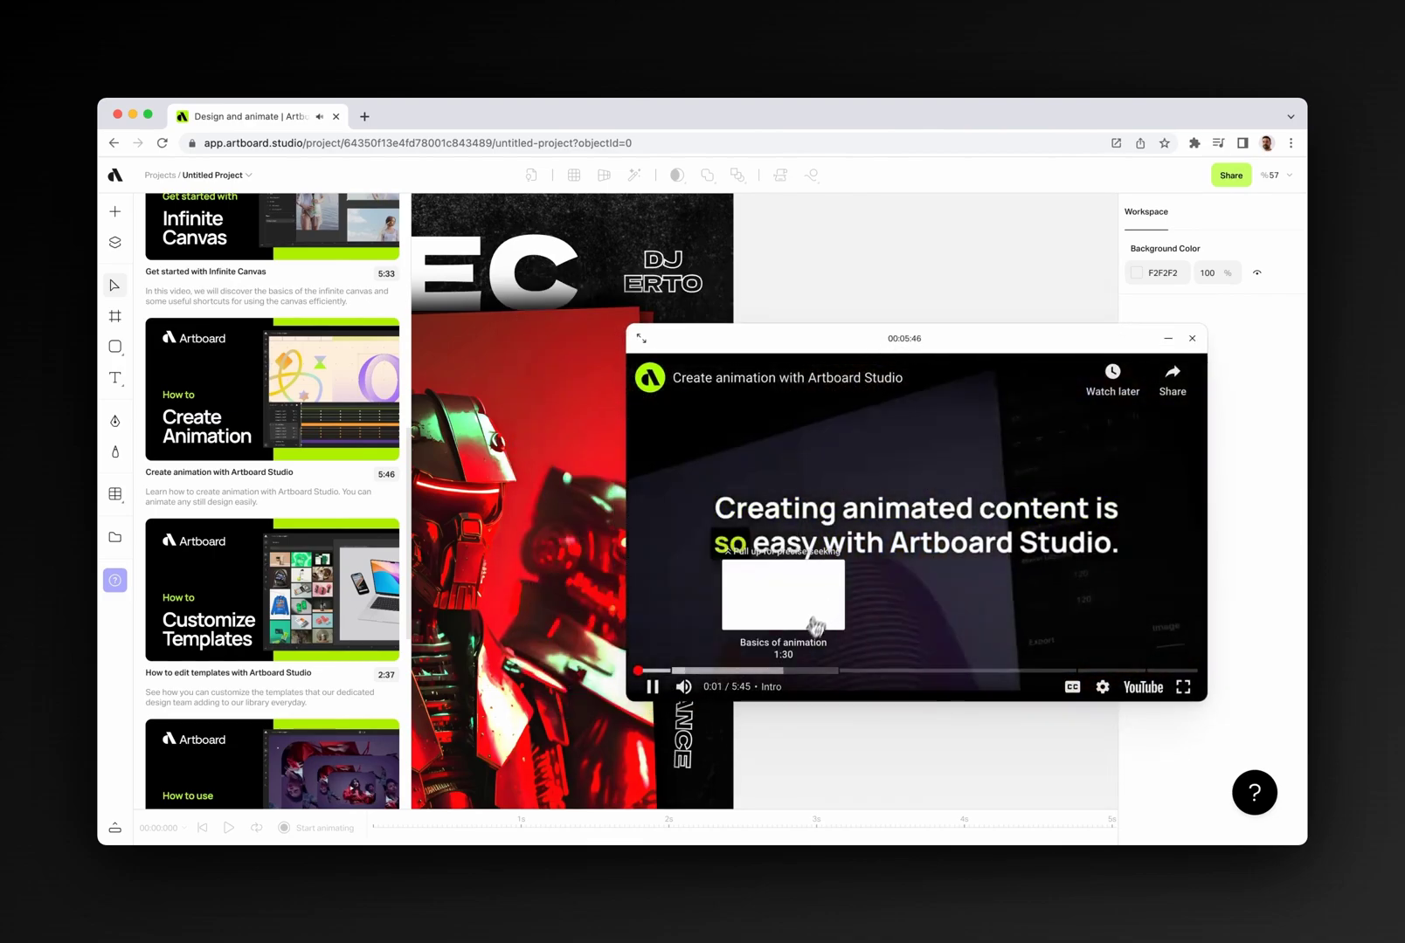
pyautogui.moveTo(812, 622); pyautogui.dragTo(808, 664)
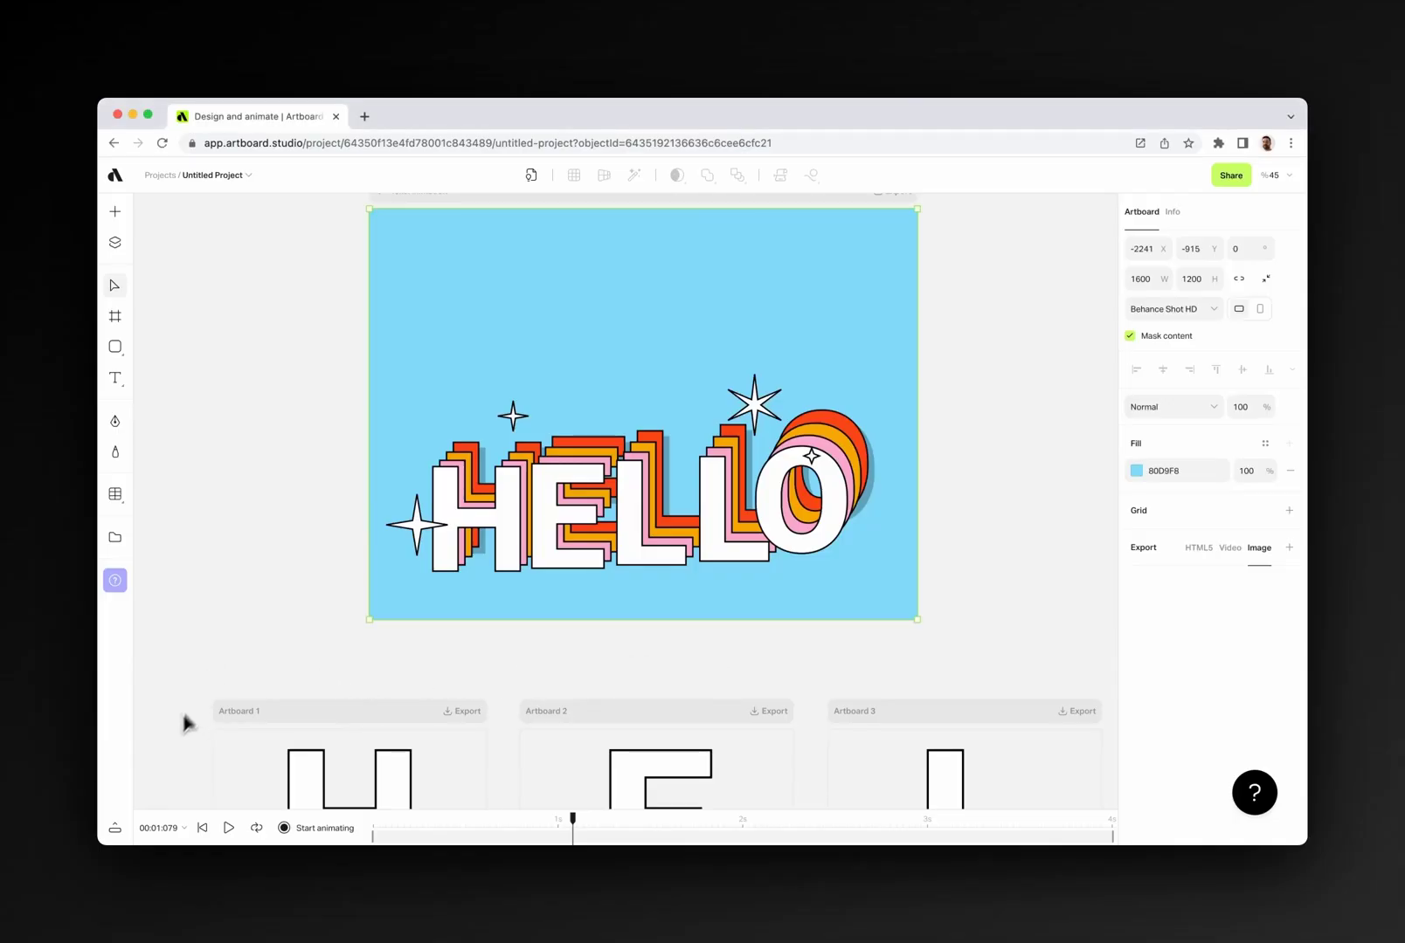
# Expand the HELLO timeline, preview the motion, start animating, and select the Star 5 track around 2.2 s.
pyautogui.click(114, 827)
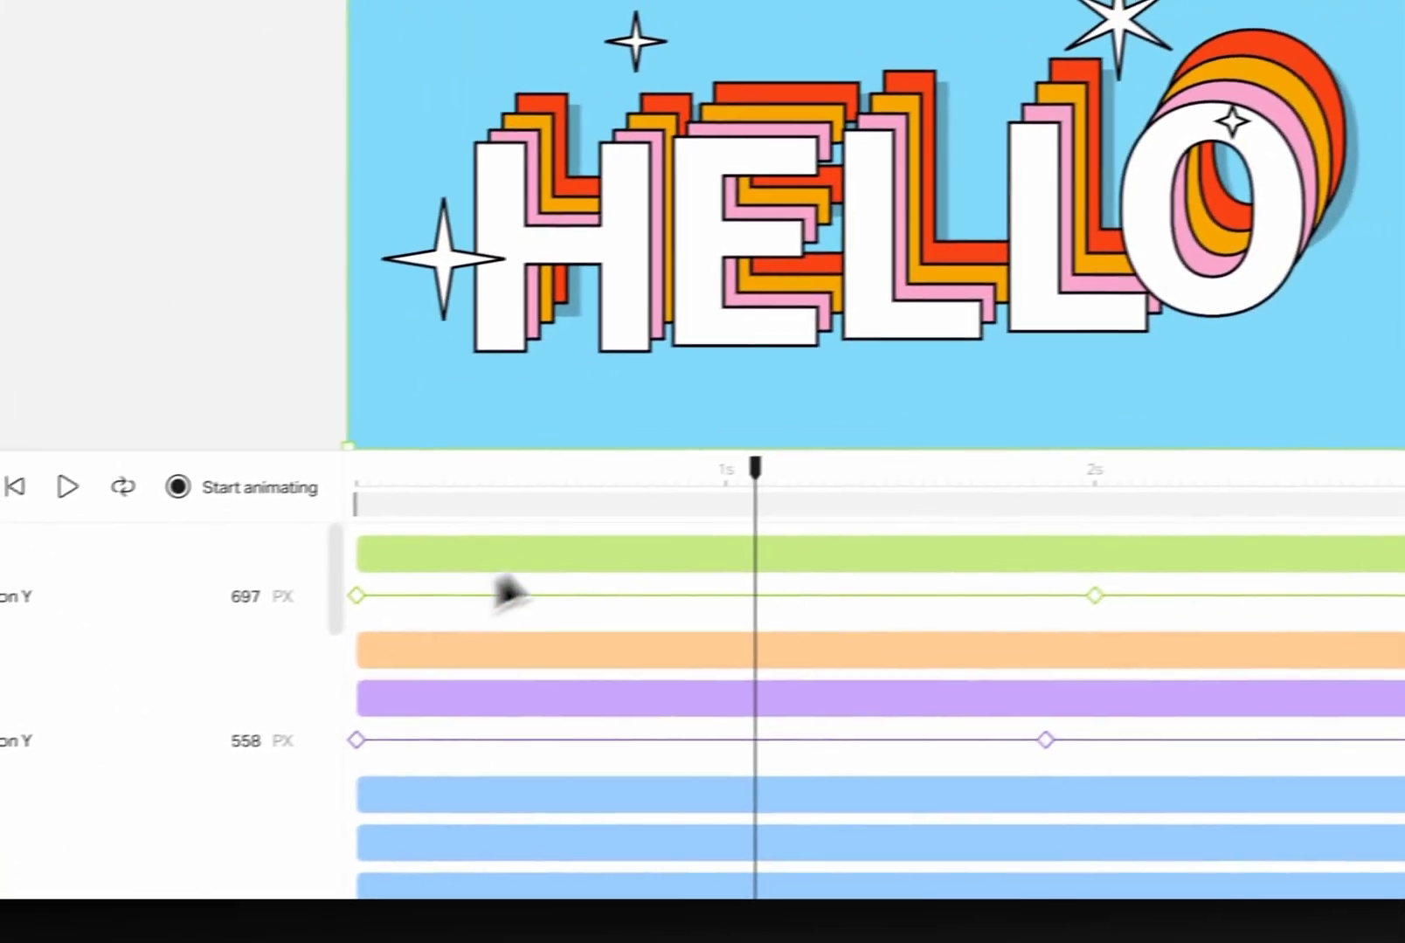
pyautogui.moveTo(722, 490); pyautogui.dragTo(855, 496)
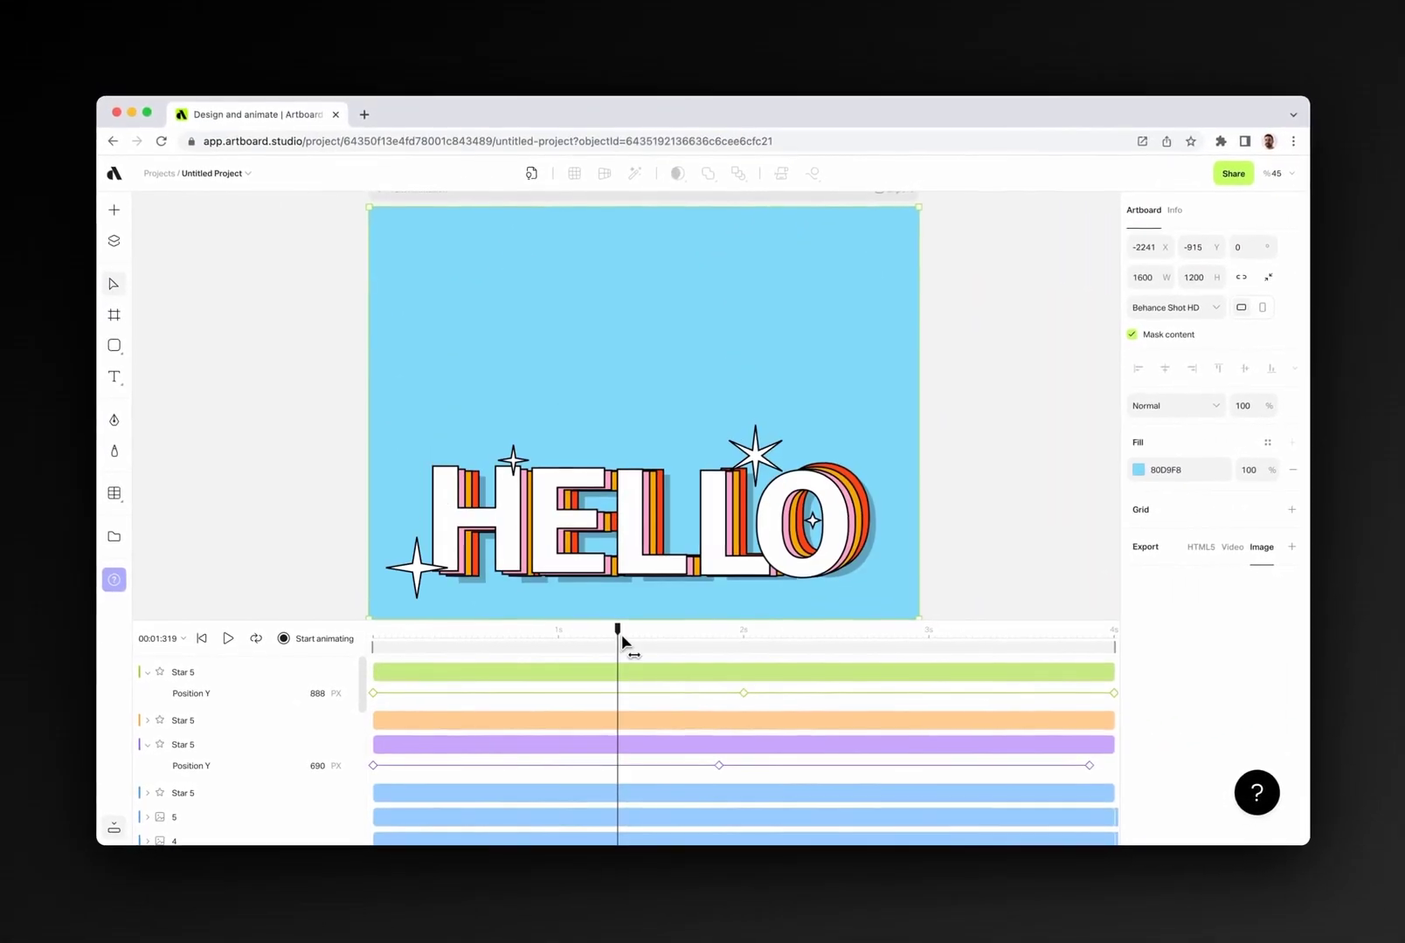
pyautogui.click(326, 641)
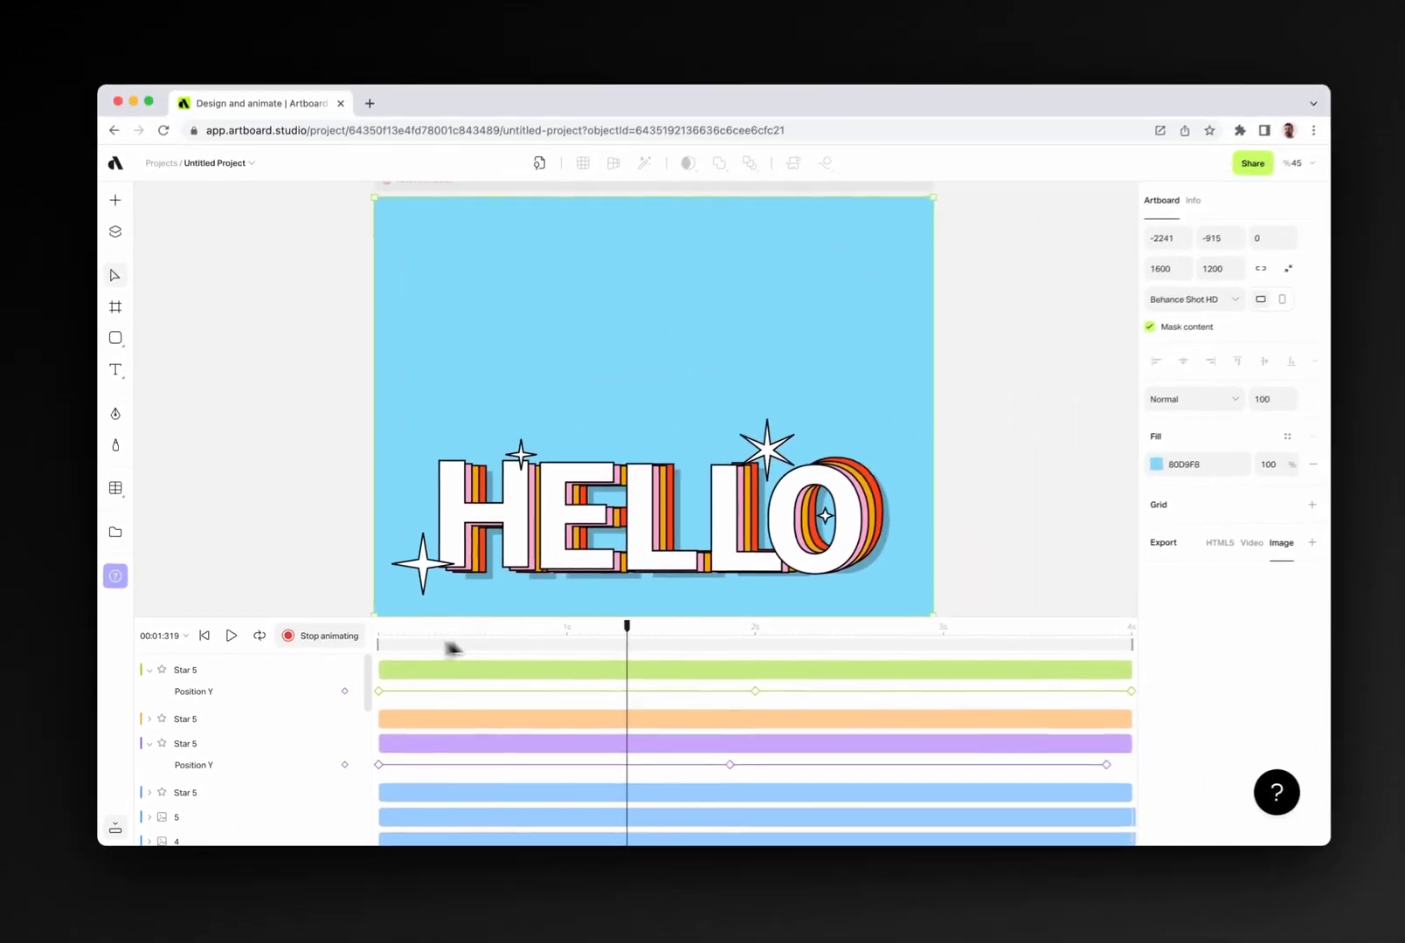
pyautogui.moveTo(627, 645)
pyautogui.mouseDown()
pyautogui.moveTo(423, 647)
pyautogui.moveTo(625, 648)
pyautogui.mouseUp()
pyautogui.moveTo(773, 657); pyautogui.dragTo(669, 656)
pyautogui.click(739, 675)
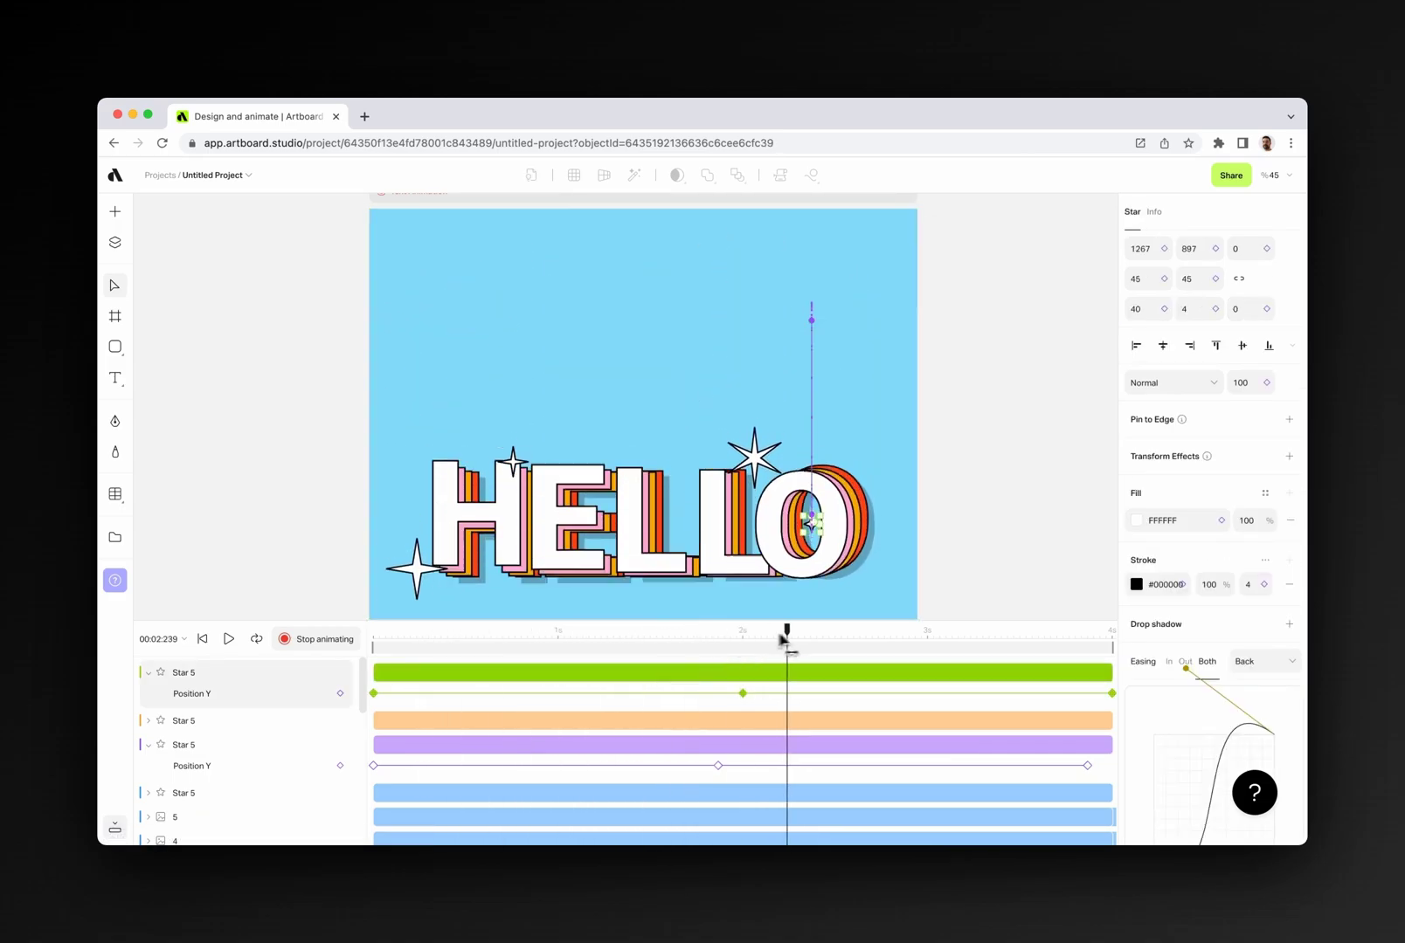
pyautogui.moveTo(782, 640); pyautogui.dragTo(834, 640)
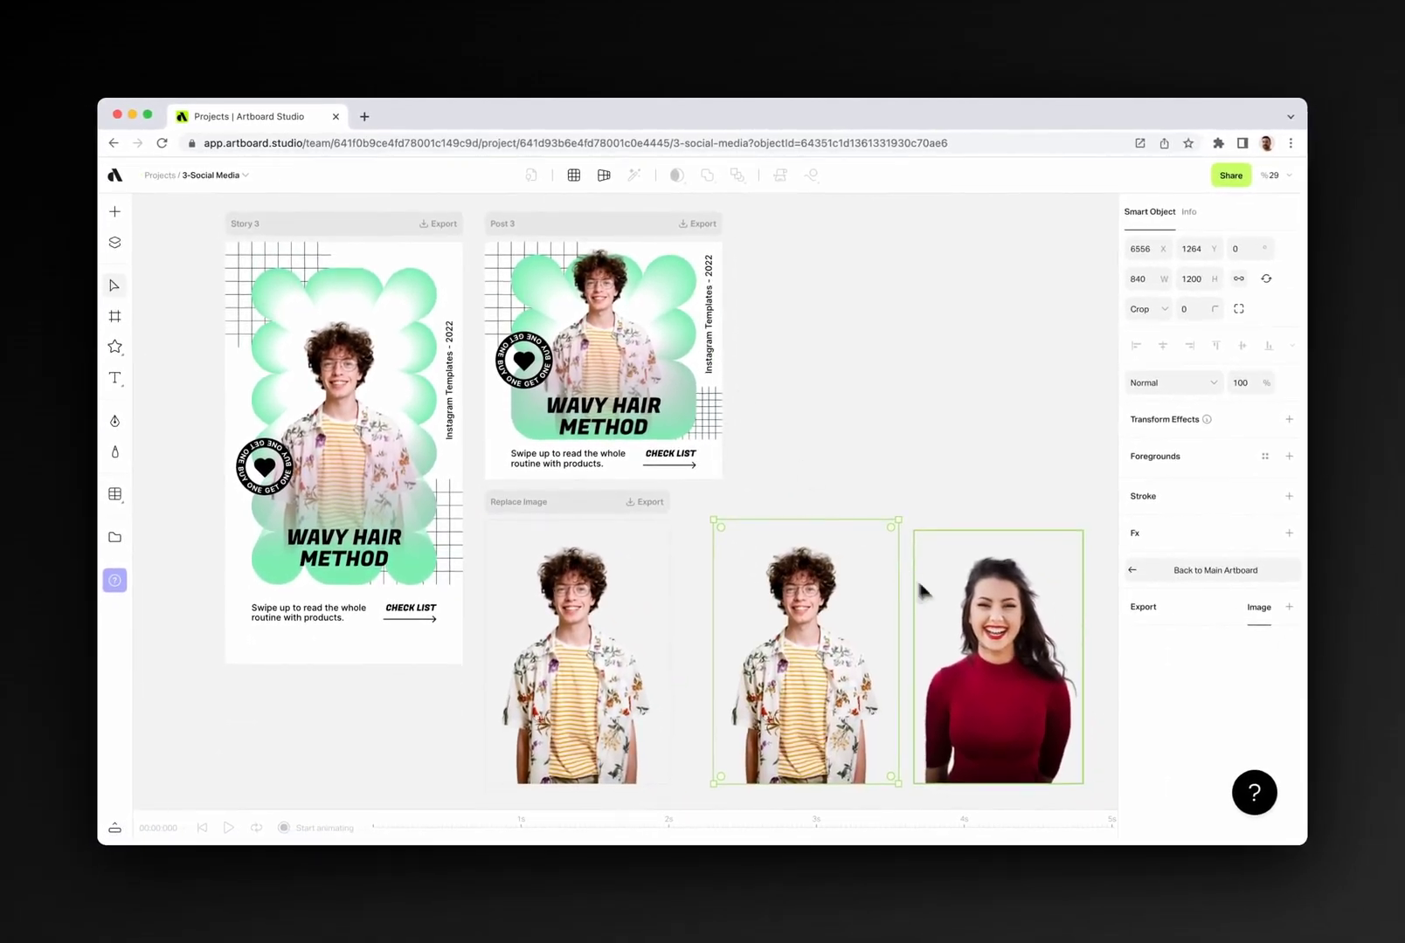
# Drop the smiling woman photo over the man's picture in the Replace Image frame.
pyautogui.moveTo(1084, 758); pyautogui.dragTo(771, 758)
pyautogui.moveTo(742, 646); pyautogui.dragTo(581, 647)
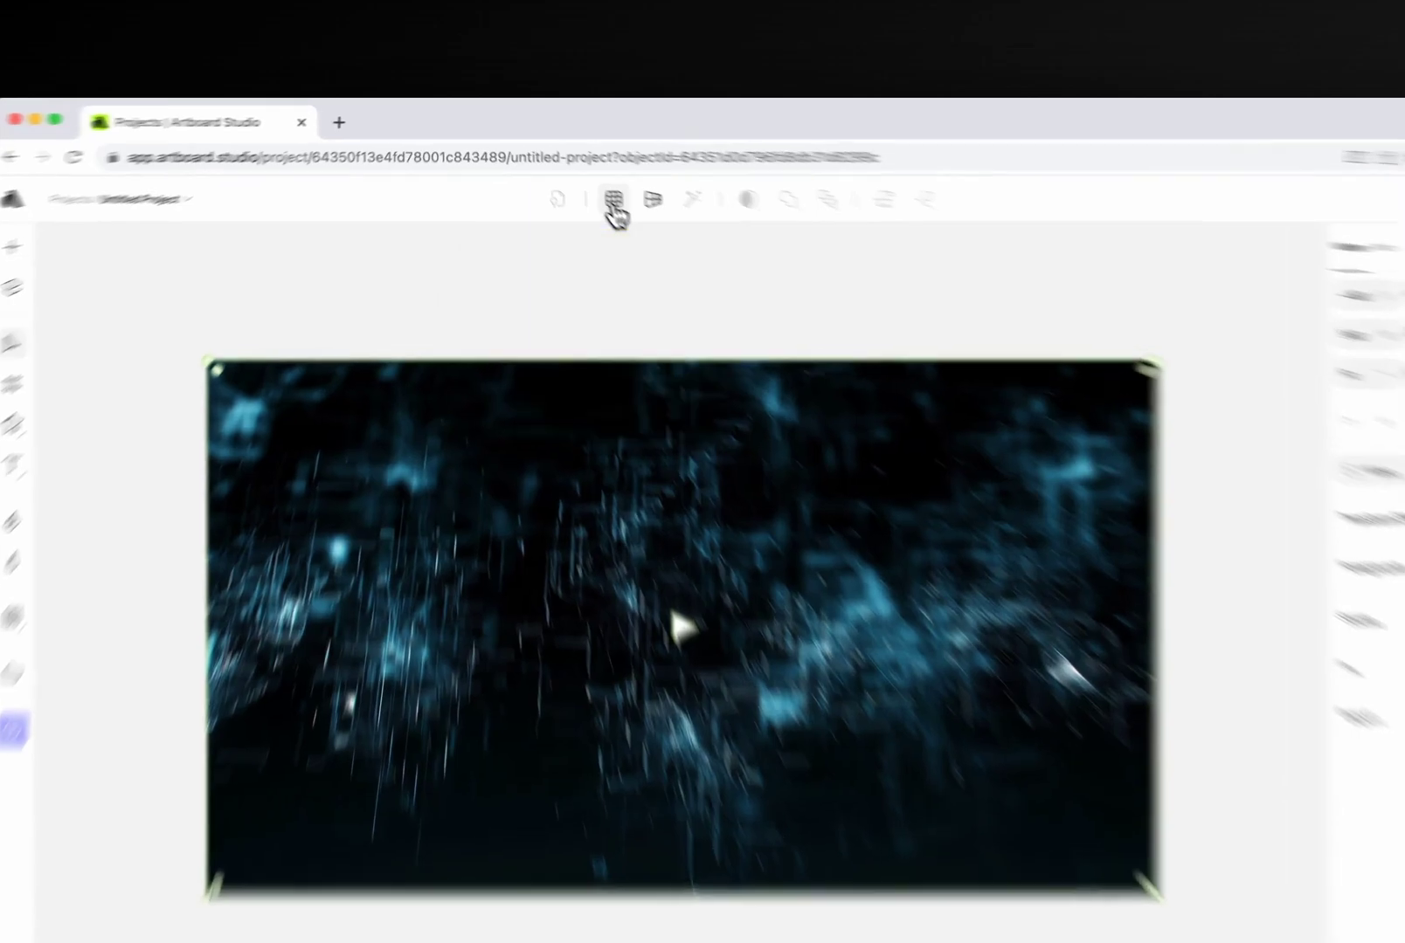
# Curve the space-particles video by dragging interior points of its 3x3 warp grid, previewing playback.
pyautogui.click(573, 176)
pyautogui.moveTo(505, 433); pyautogui.dragTo(548, 451)
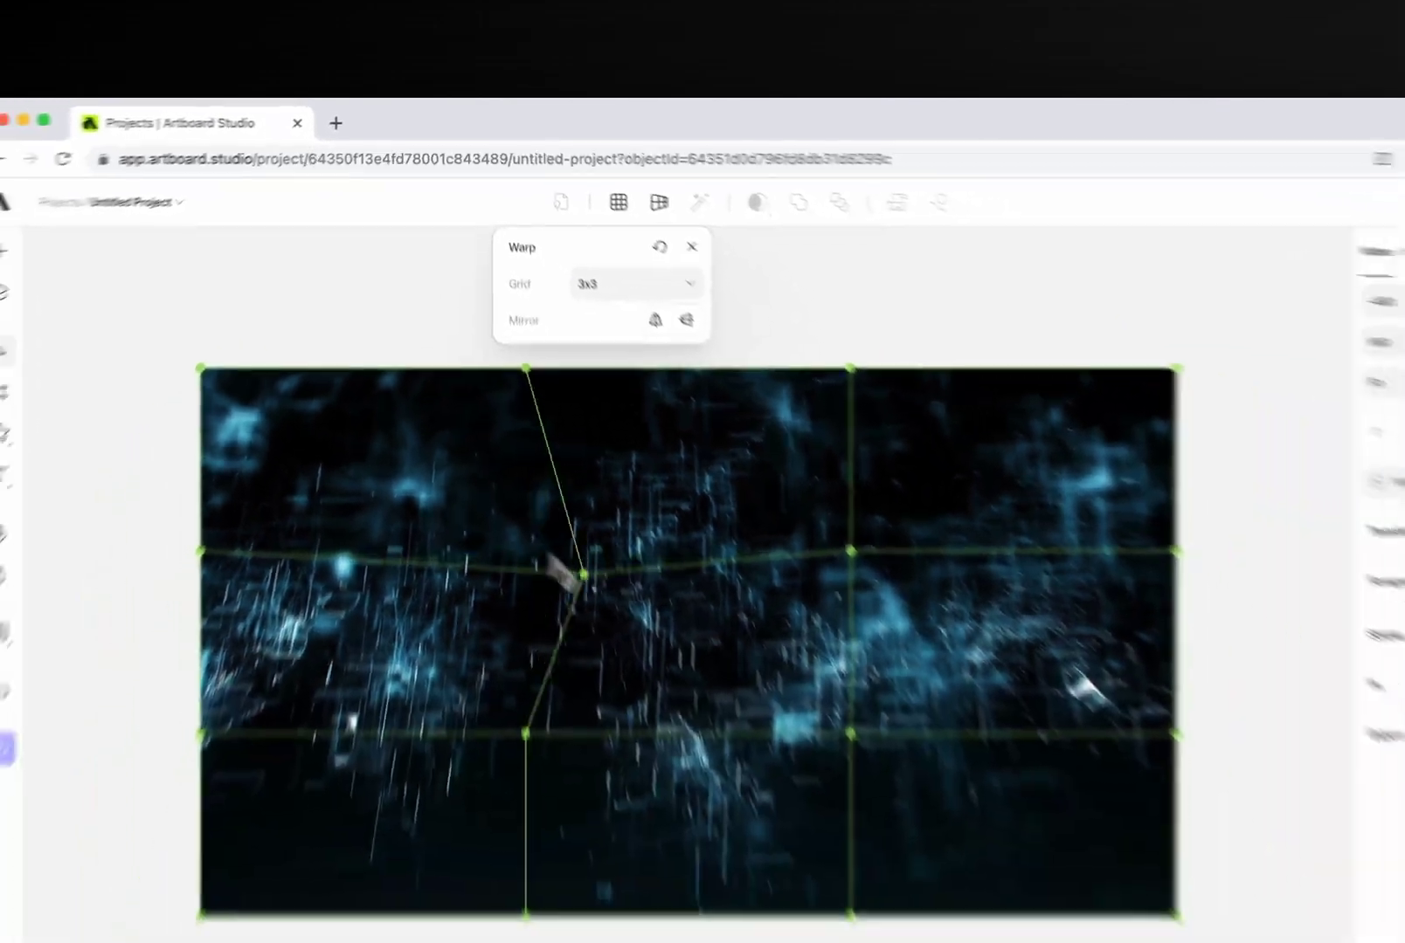
pyautogui.moveTo(582, 574); pyautogui.dragTo(449, 570)
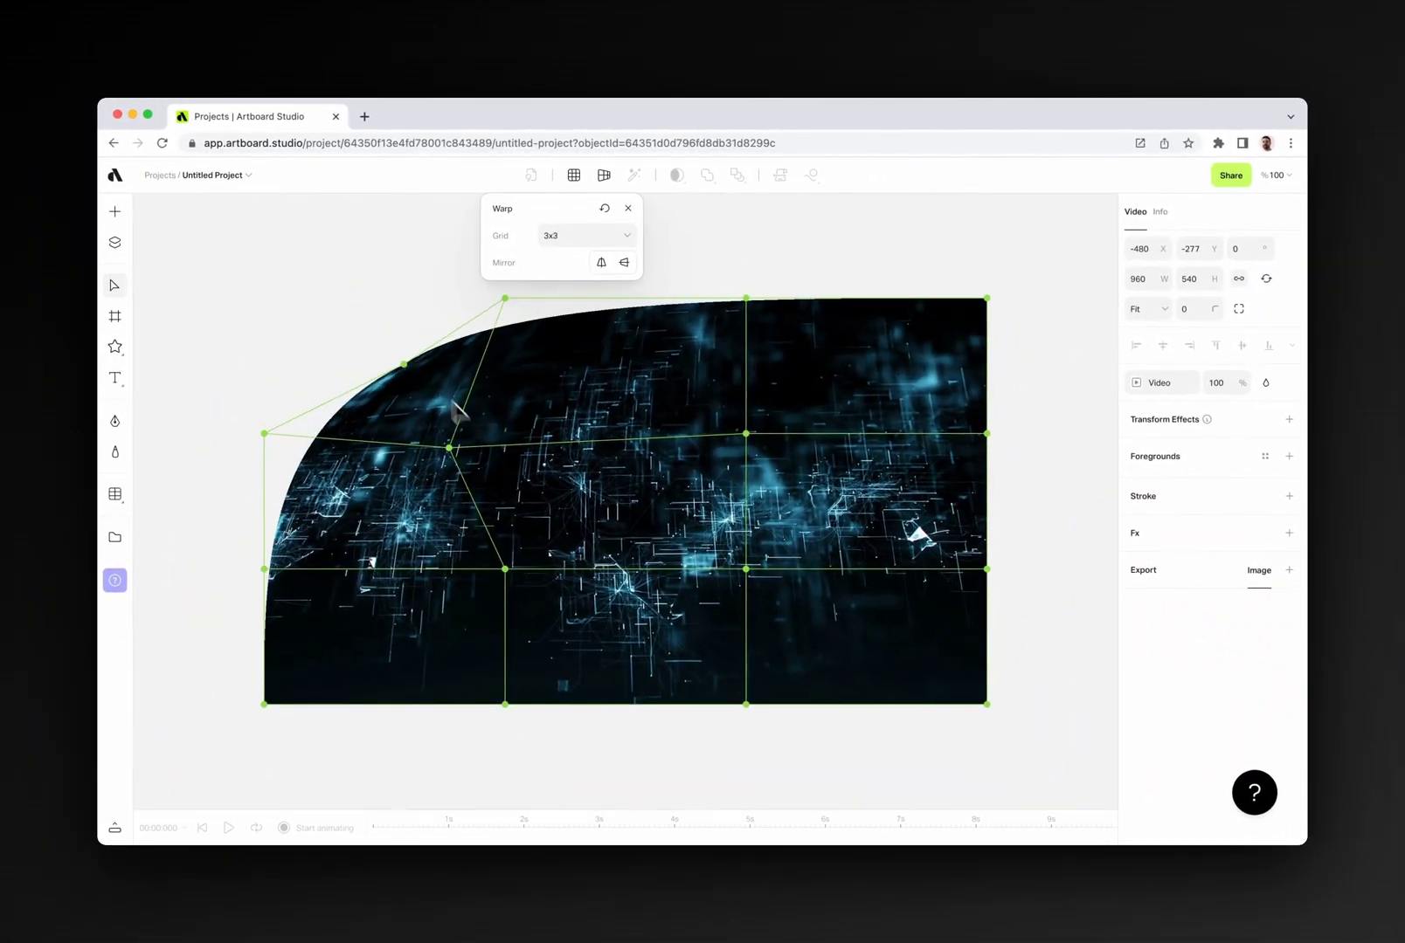
pyautogui.click(625, 547)
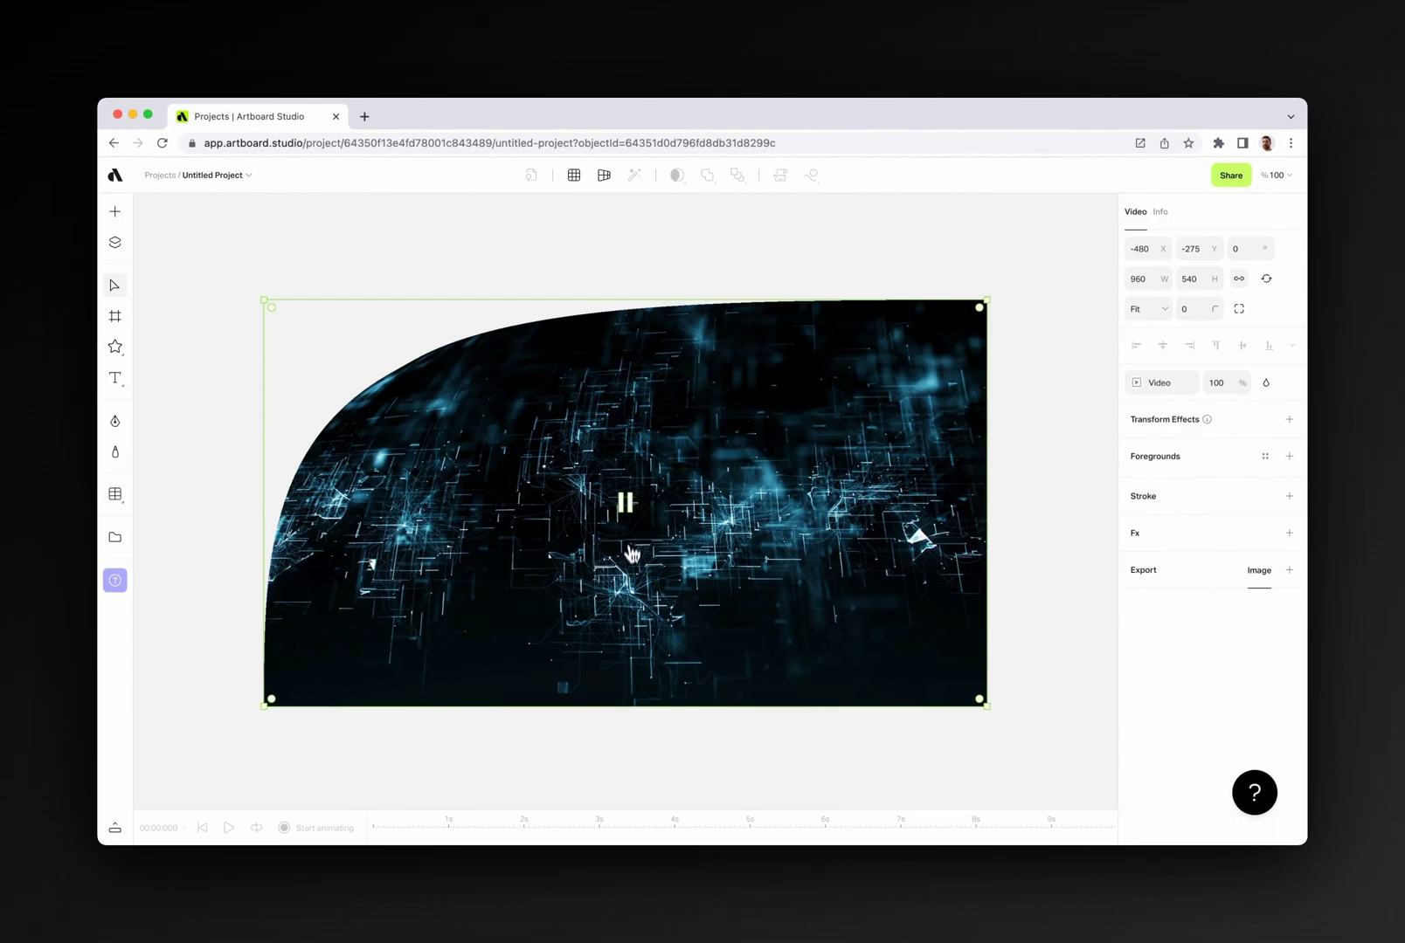
pyautogui.click(668, 361)
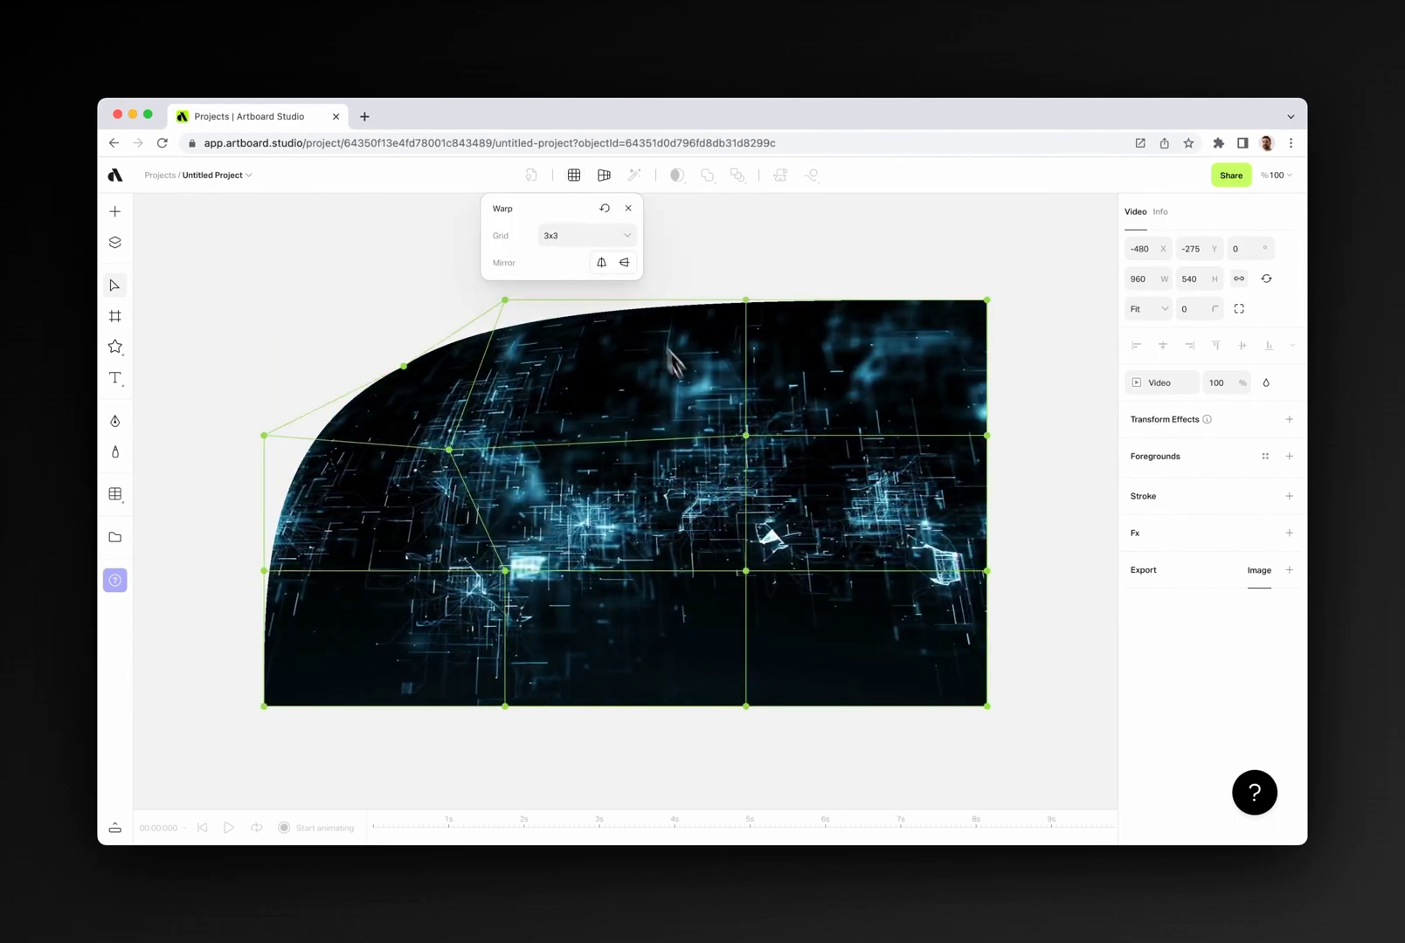
pyautogui.moveTo(746, 439); pyautogui.dragTo(823, 402)
pyautogui.moveTo(774, 547); pyautogui.dragTo(728, 402)
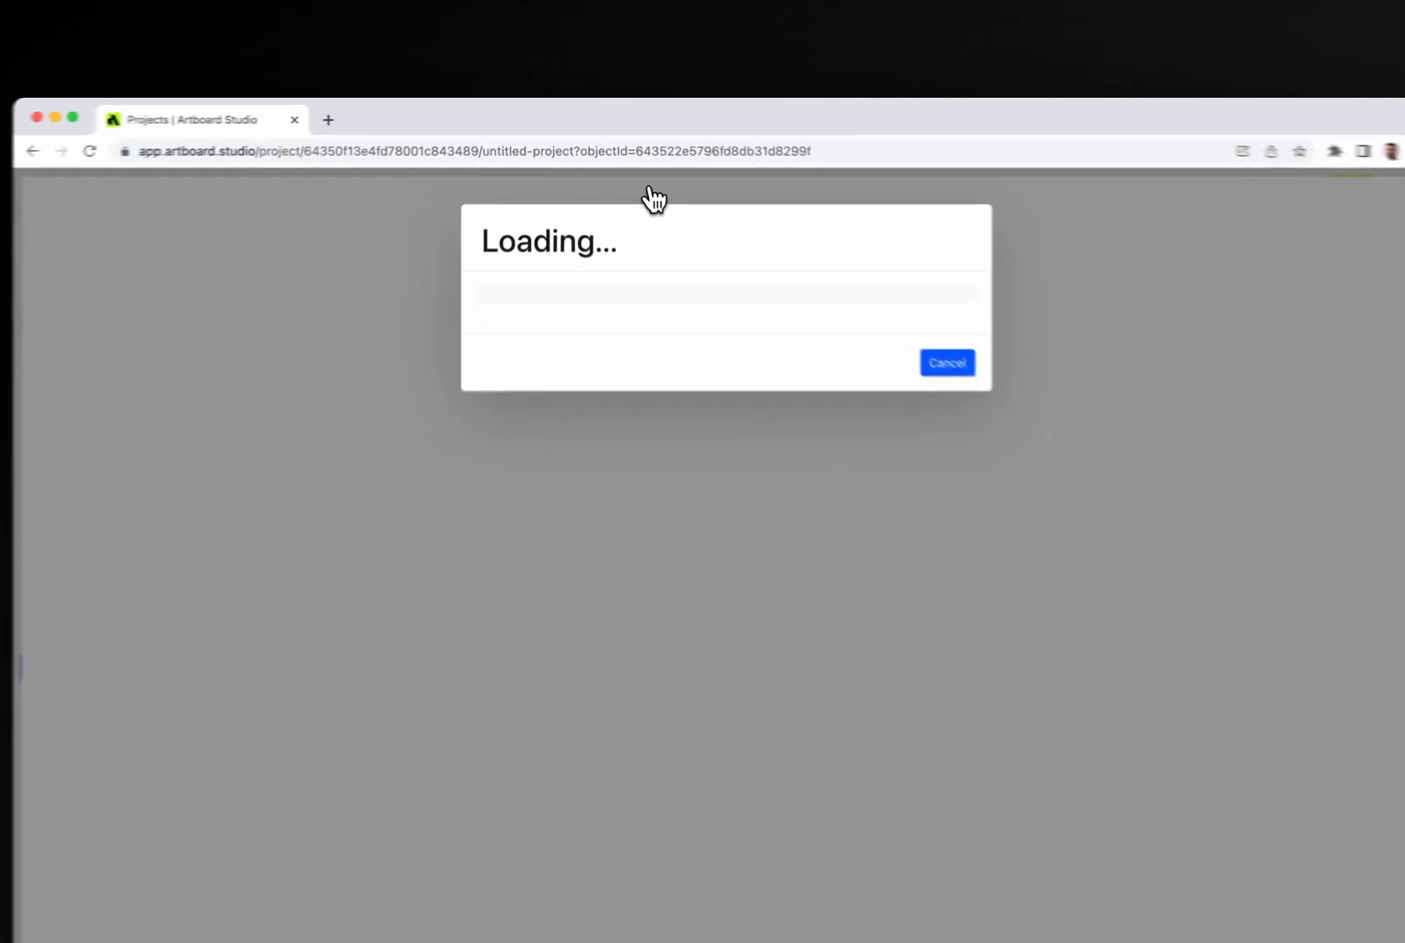
# Check the marked Heineken bottle and apply the green-background removal with Done.
pyautogui.scroll(3, 489, 389)
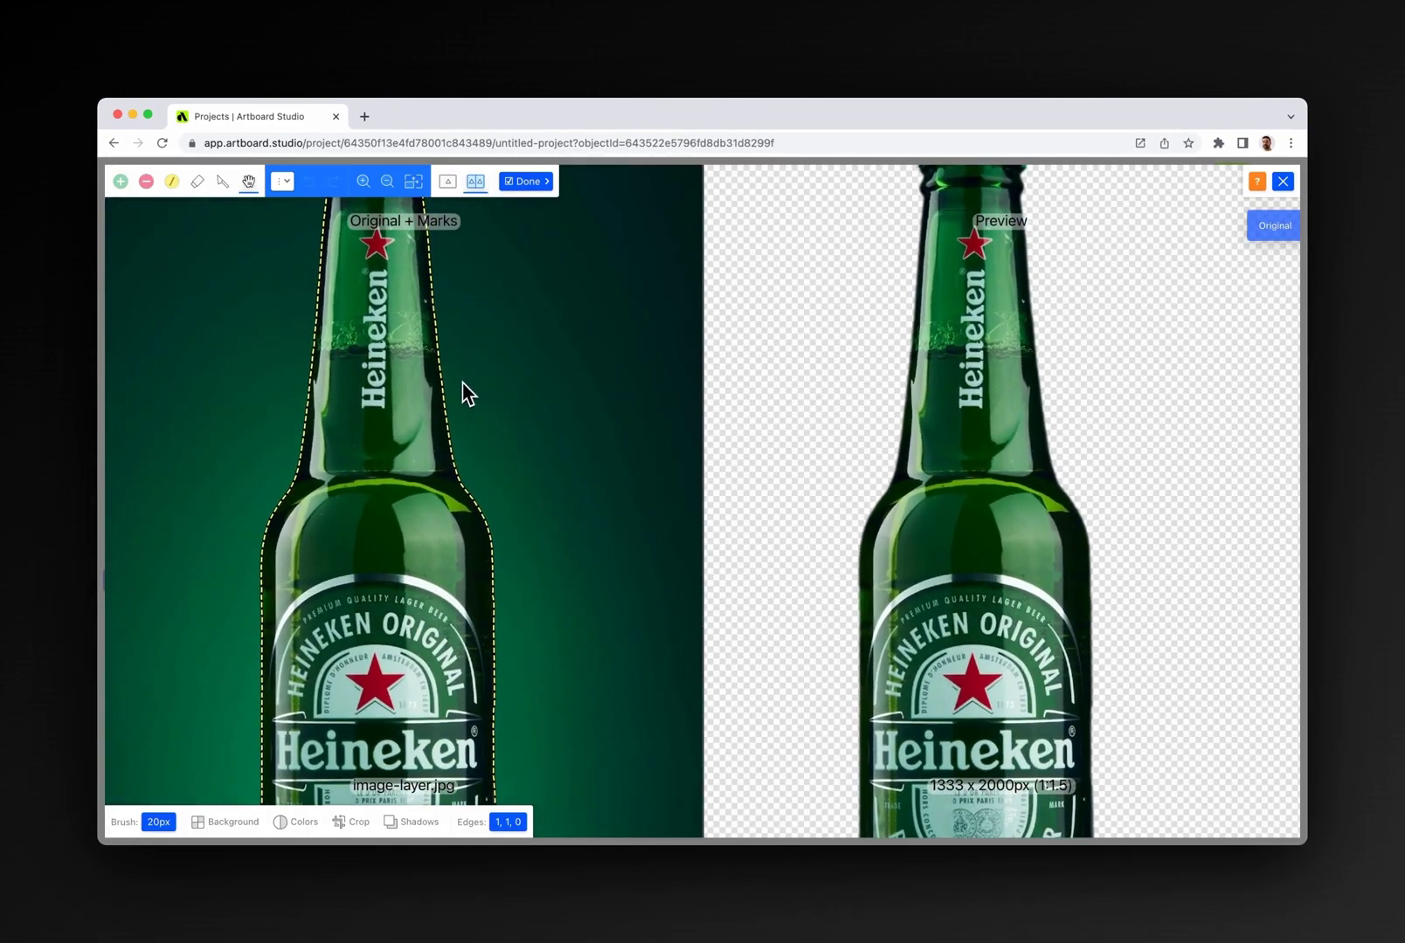
pyautogui.scroll(-5, 461, 392)
pyautogui.scroll(5, 458, 392)
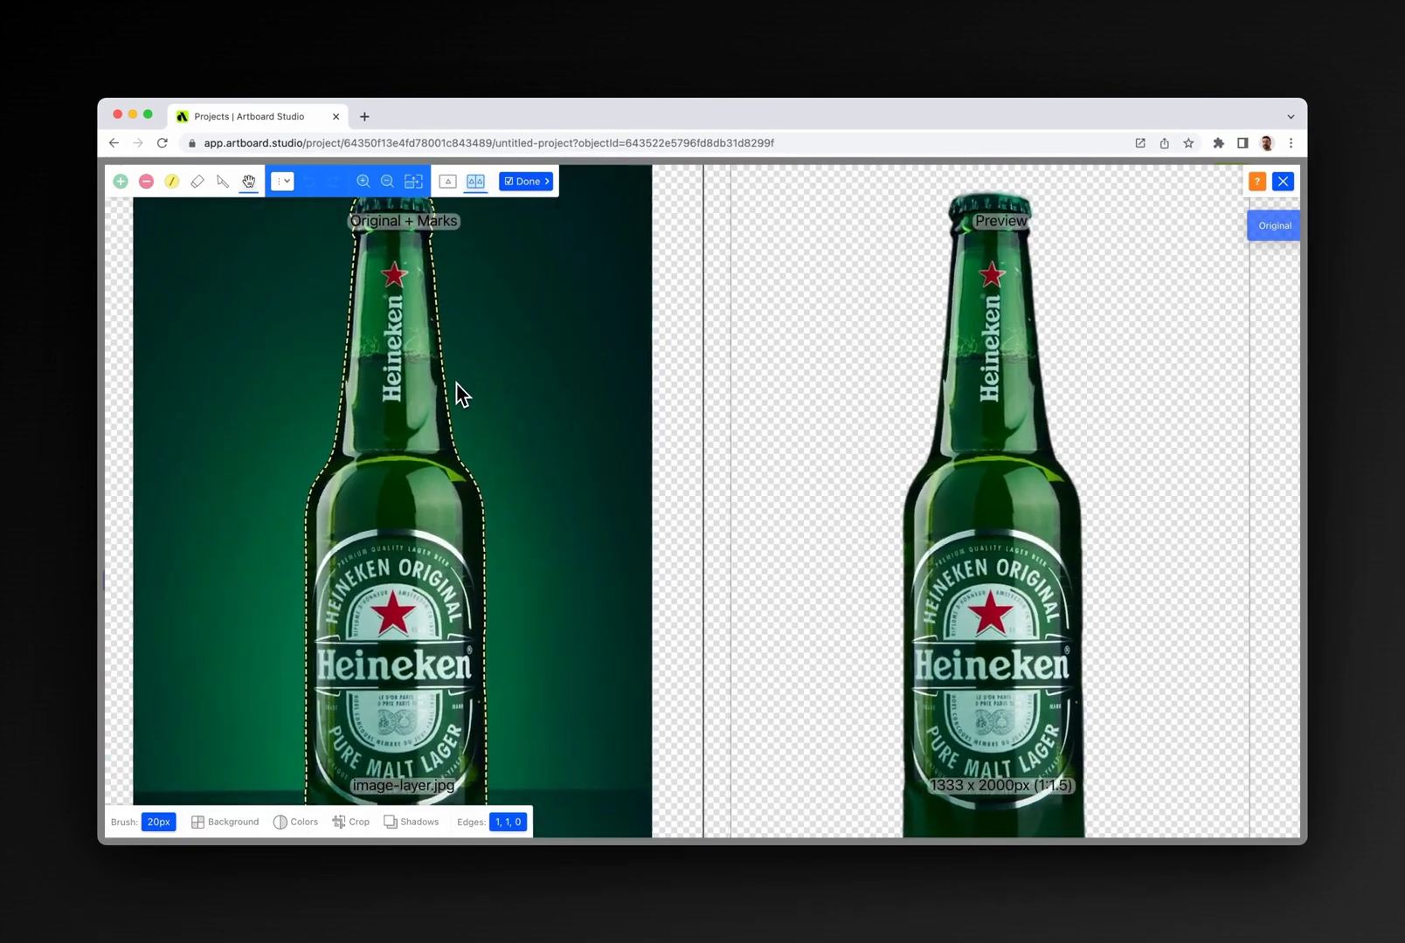
pyautogui.click(528, 183)
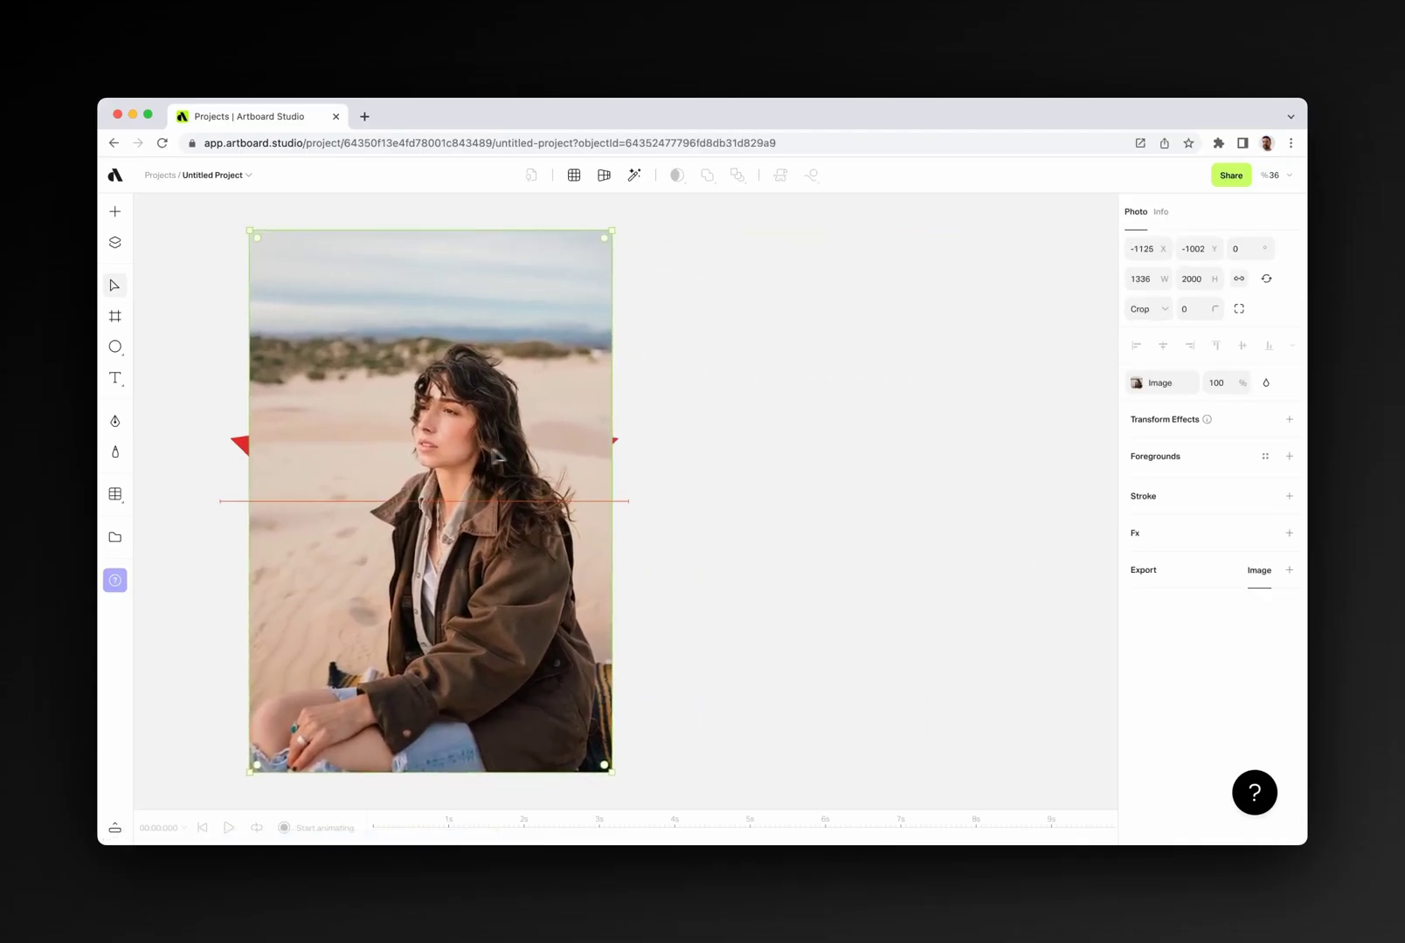
# Clip the woman's photo to a star mask and reposition her inside it.
pyautogui.moveTo(486, 450); pyautogui.dragTo(479, 446)
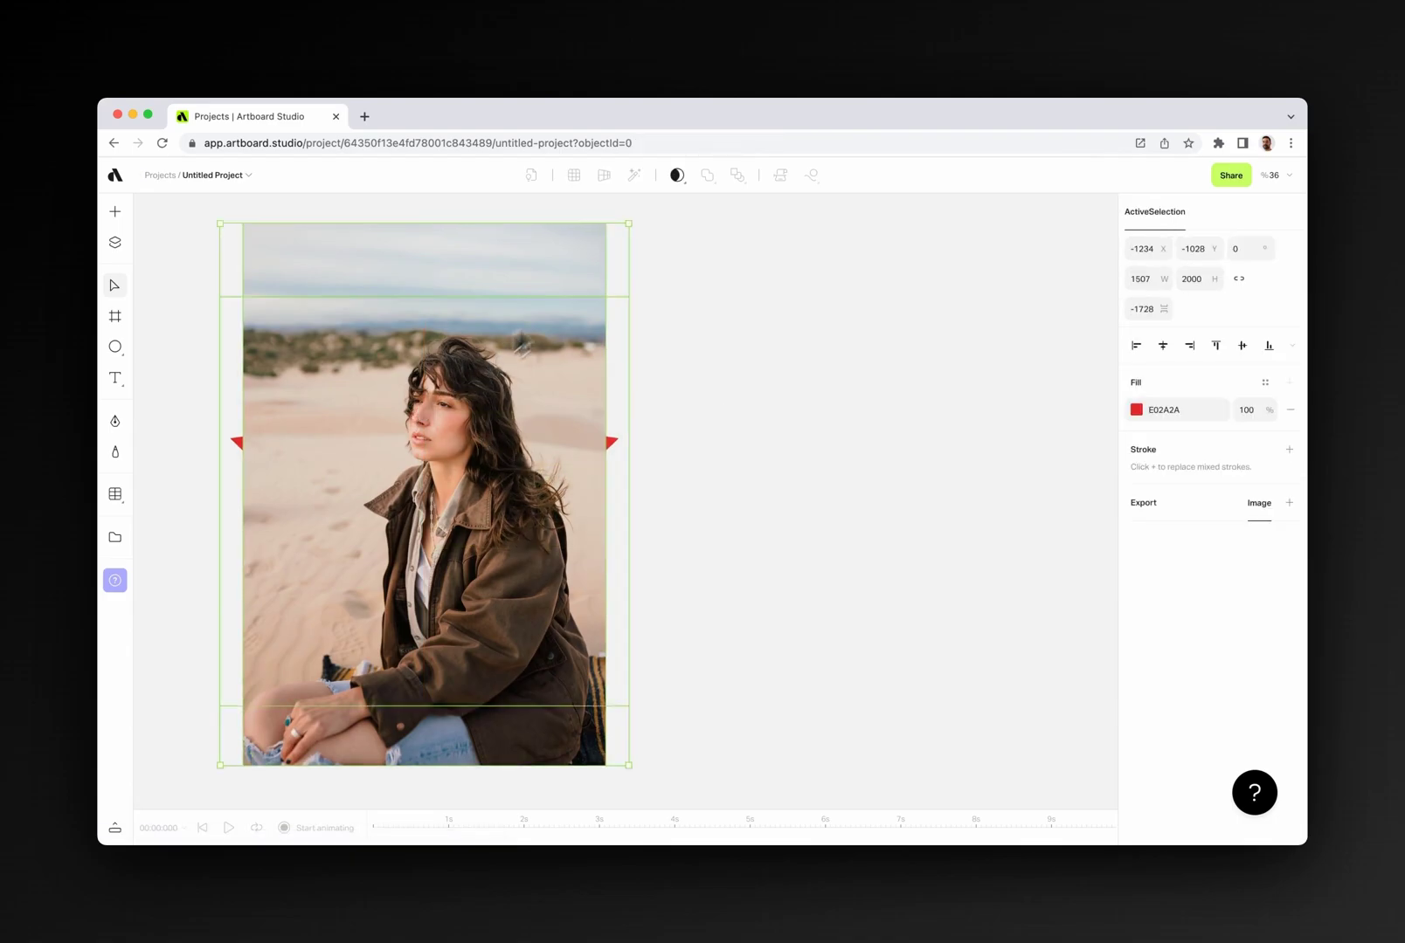
pyautogui.click(677, 175)
pyautogui.click(676, 232)
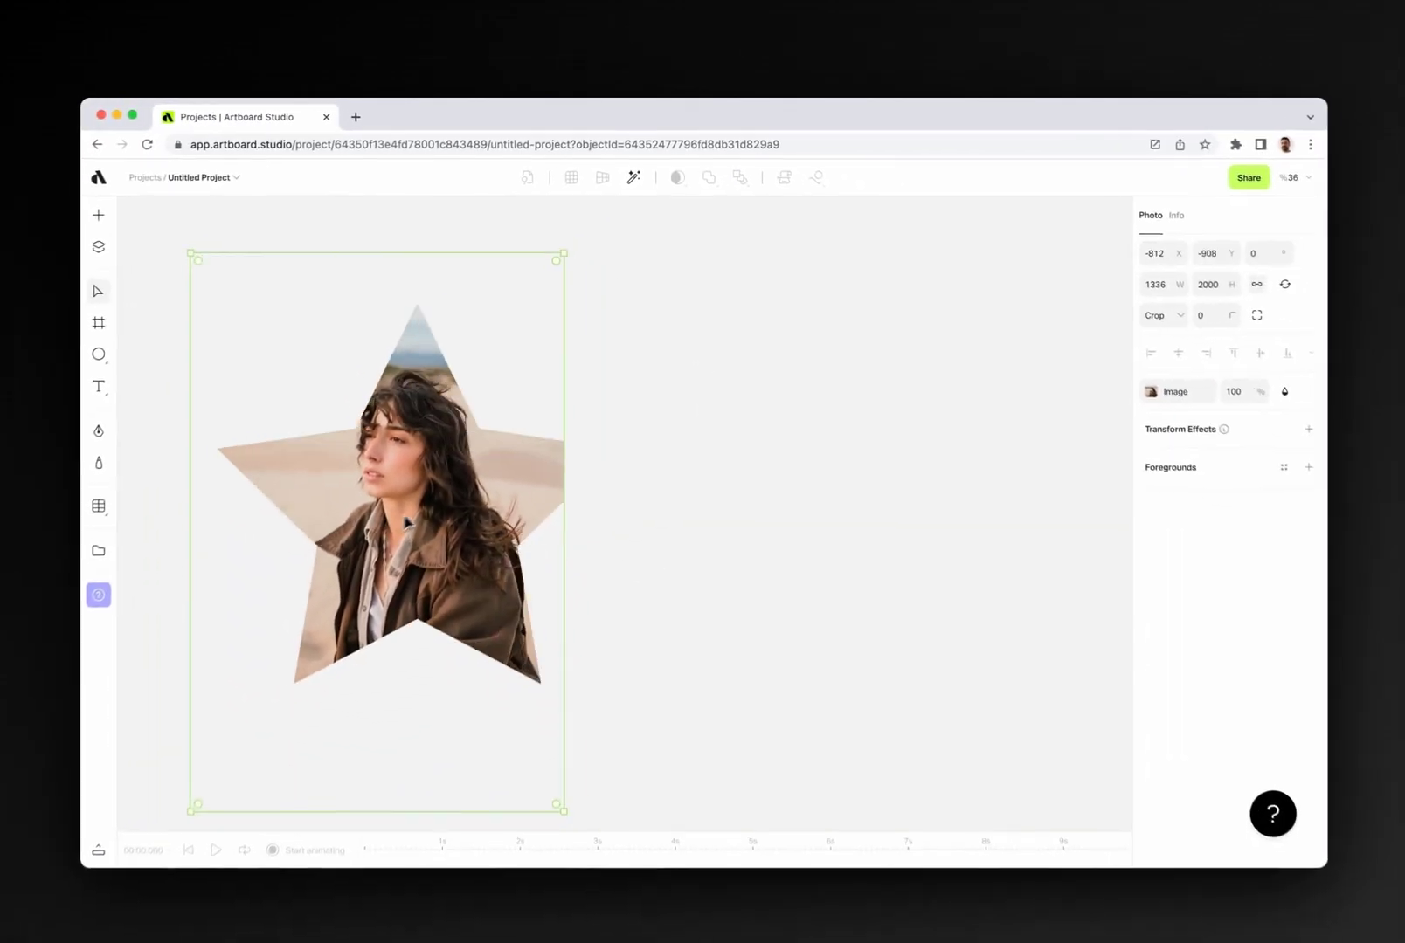
pyautogui.moveTo(436, 599); pyautogui.dragTo(545, 585)
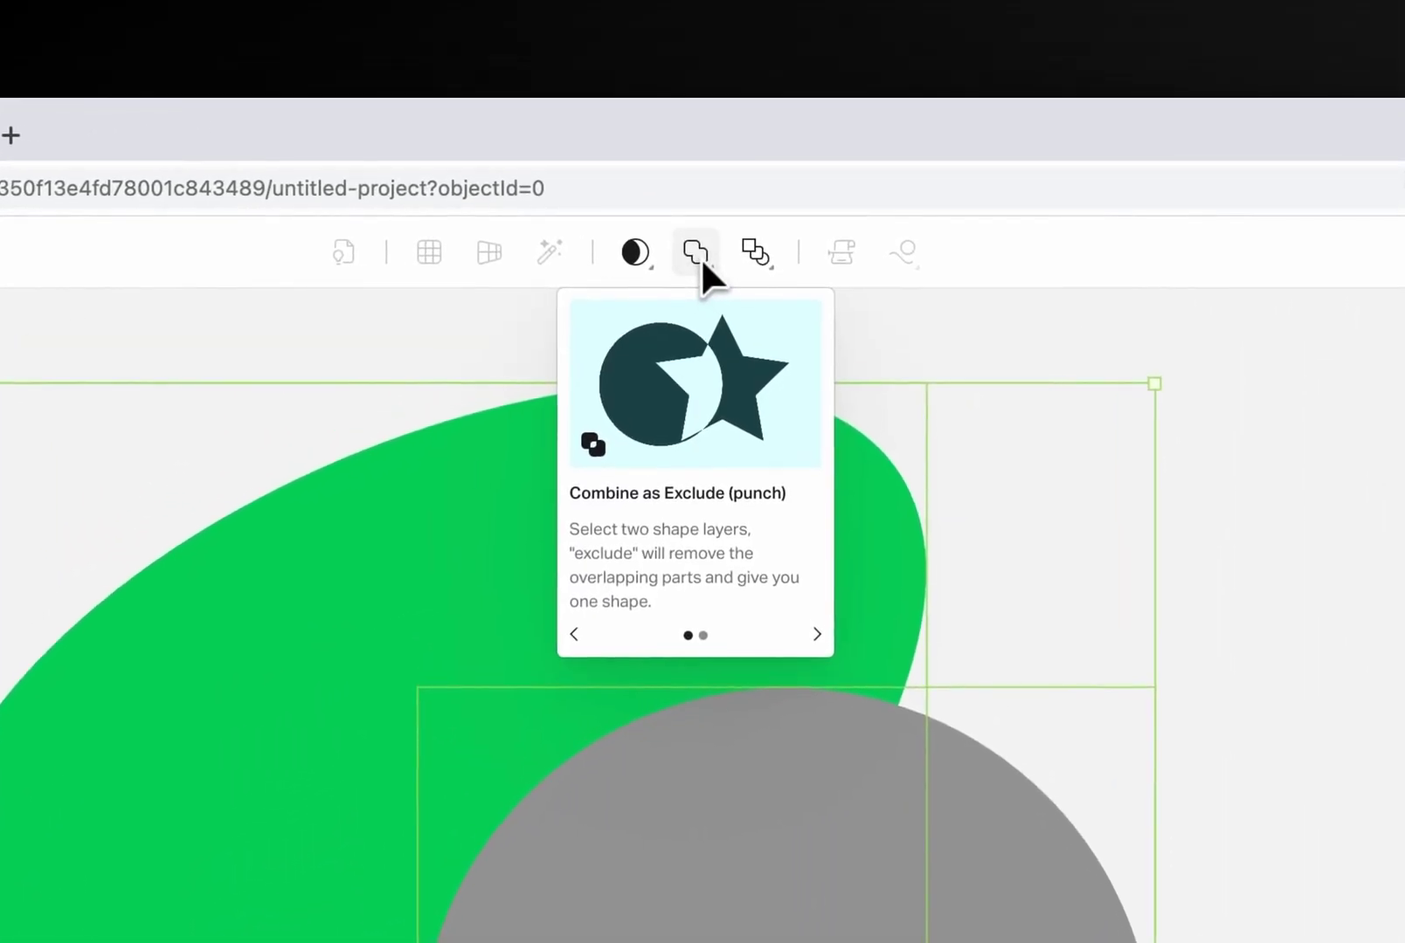
# Combine the shapes with Exclude to punch the grey circle out of the green blob.
pyautogui.click(708, 175)
pyautogui.click(704, 265)
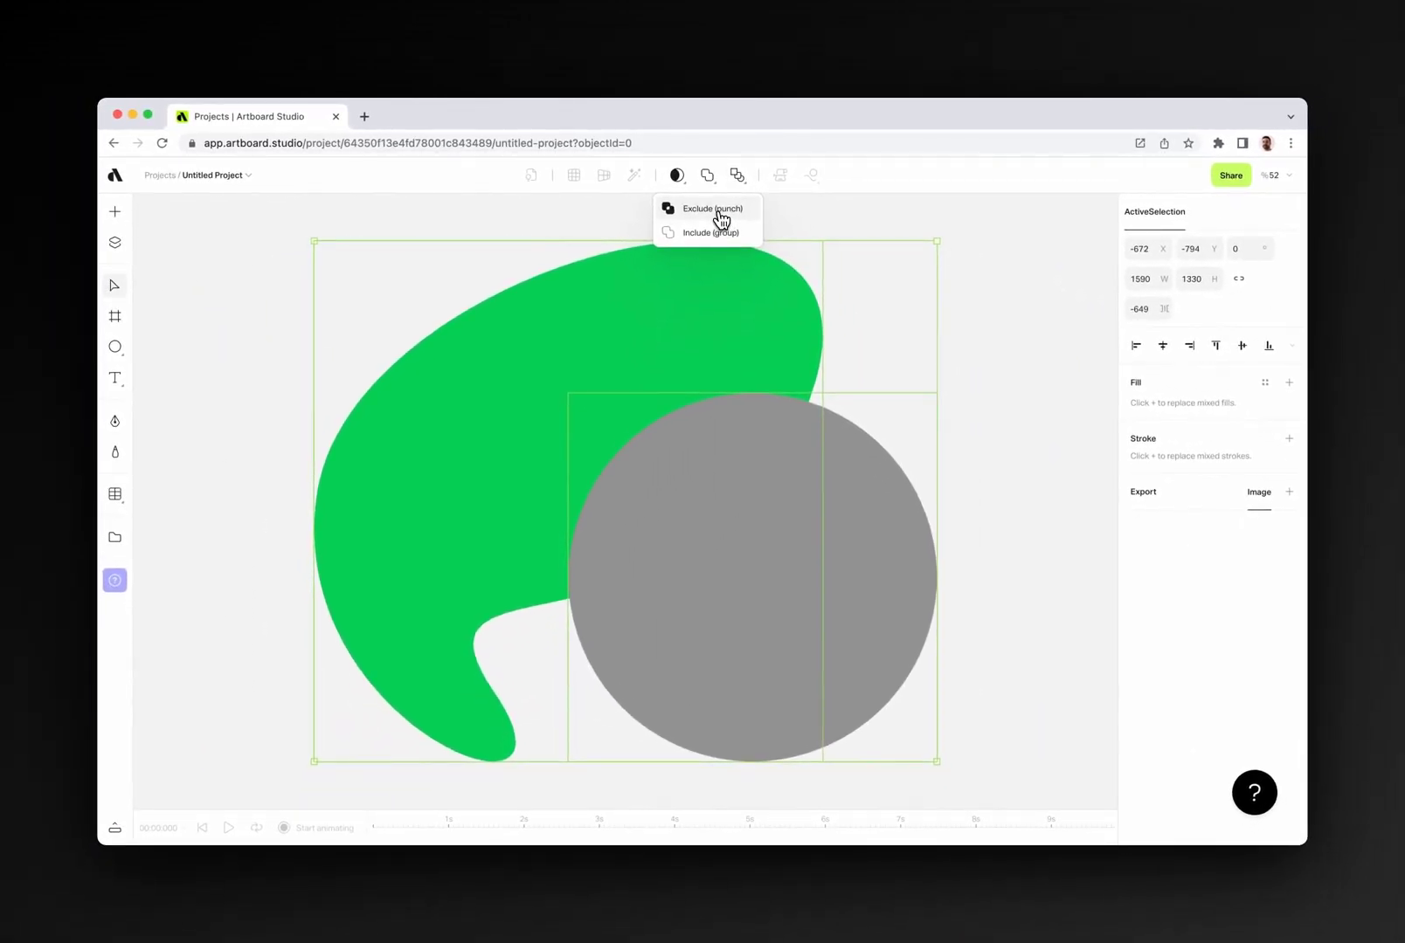
pyautogui.click(713, 210)
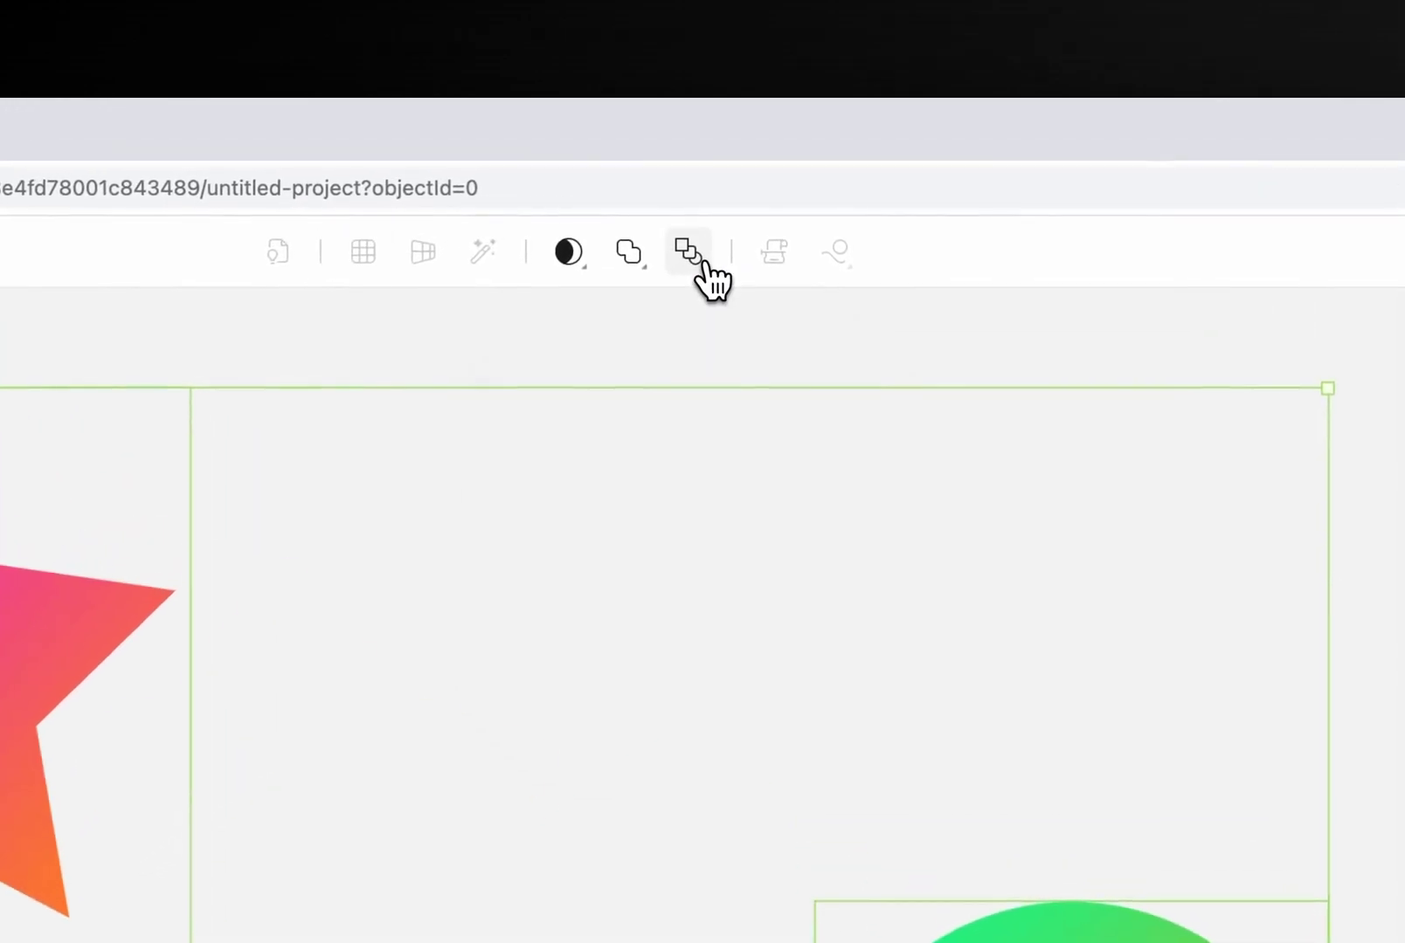
# Blend the pink star and green circle, then edit the blend Steps count.
pyautogui.click(737, 175)
pyautogui.click(685, 336)
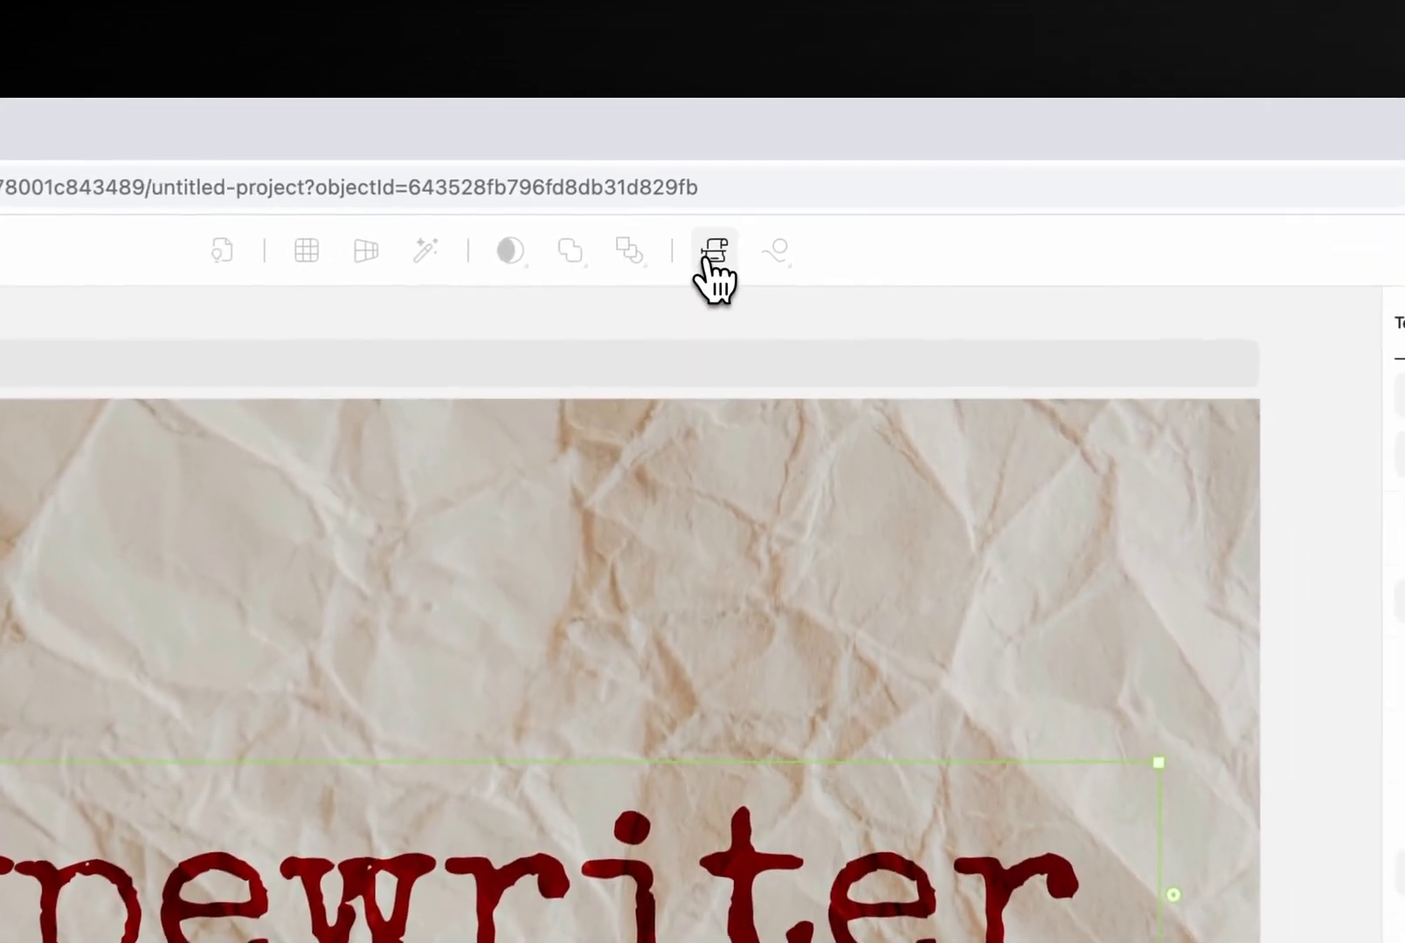
# Apply the Typewriter Animation to the selected Typewriter text.
pyautogui.click(713, 253)
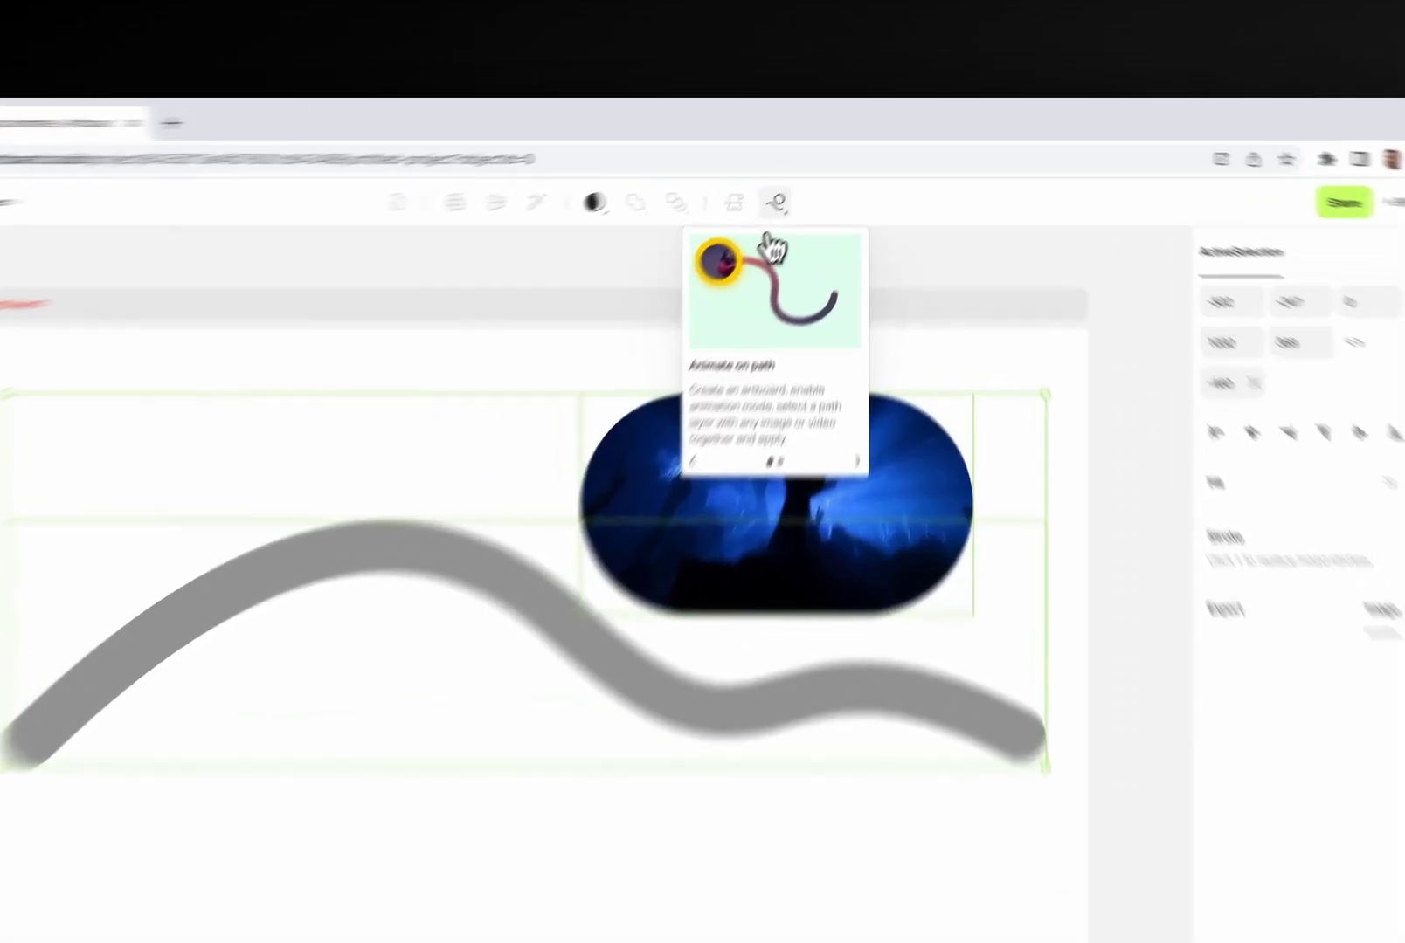
# Animate the concert image along the grey wave path with Auto rotate enabled.
pyautogui.click(808, 185)
pyautogui.click(564, 354)
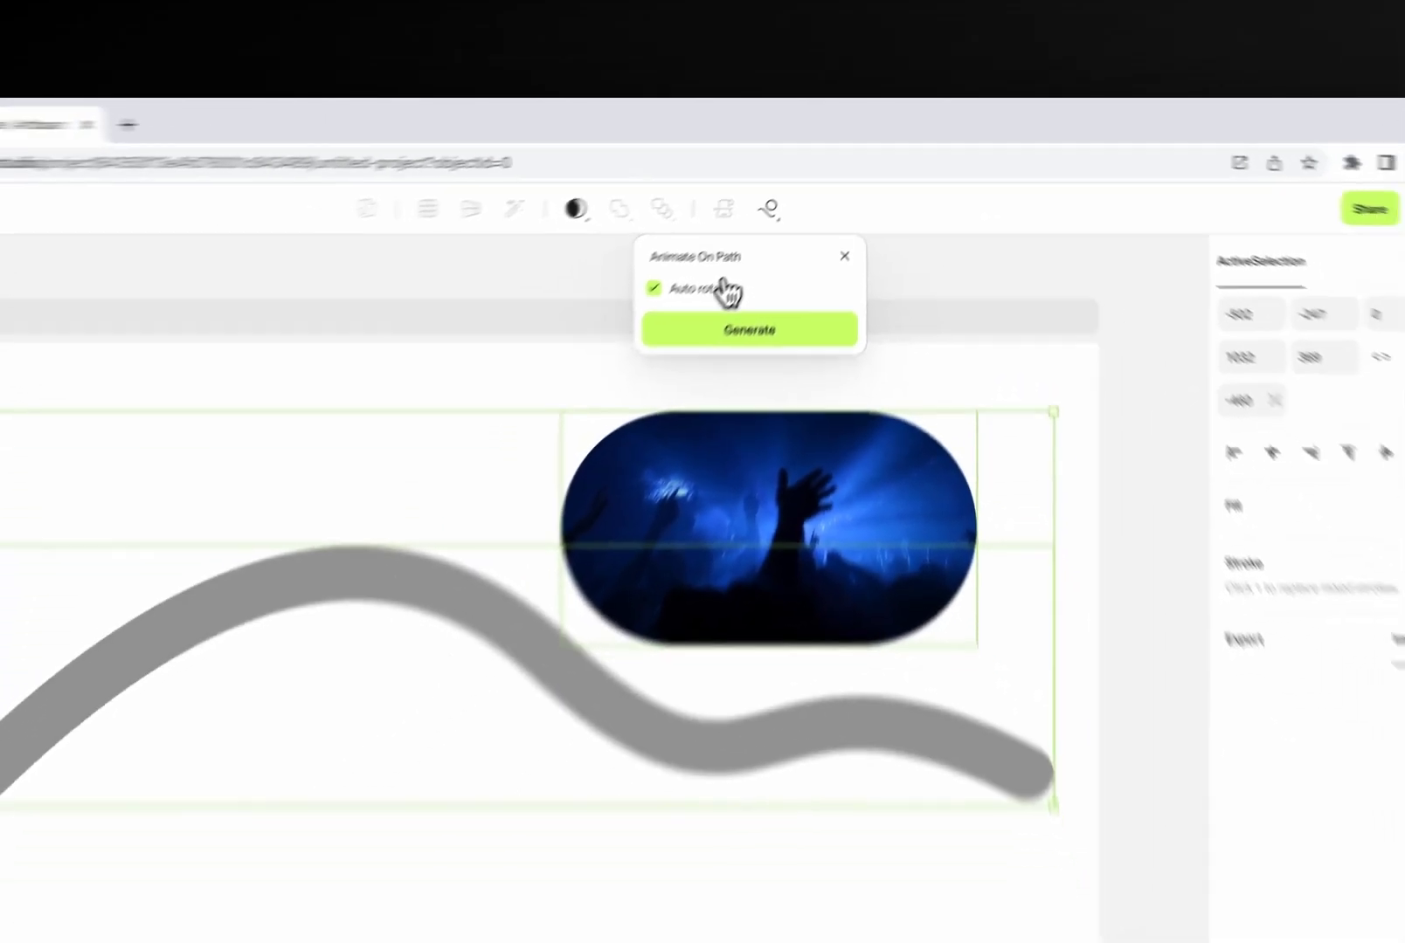
pyautogui.click(694, 409)
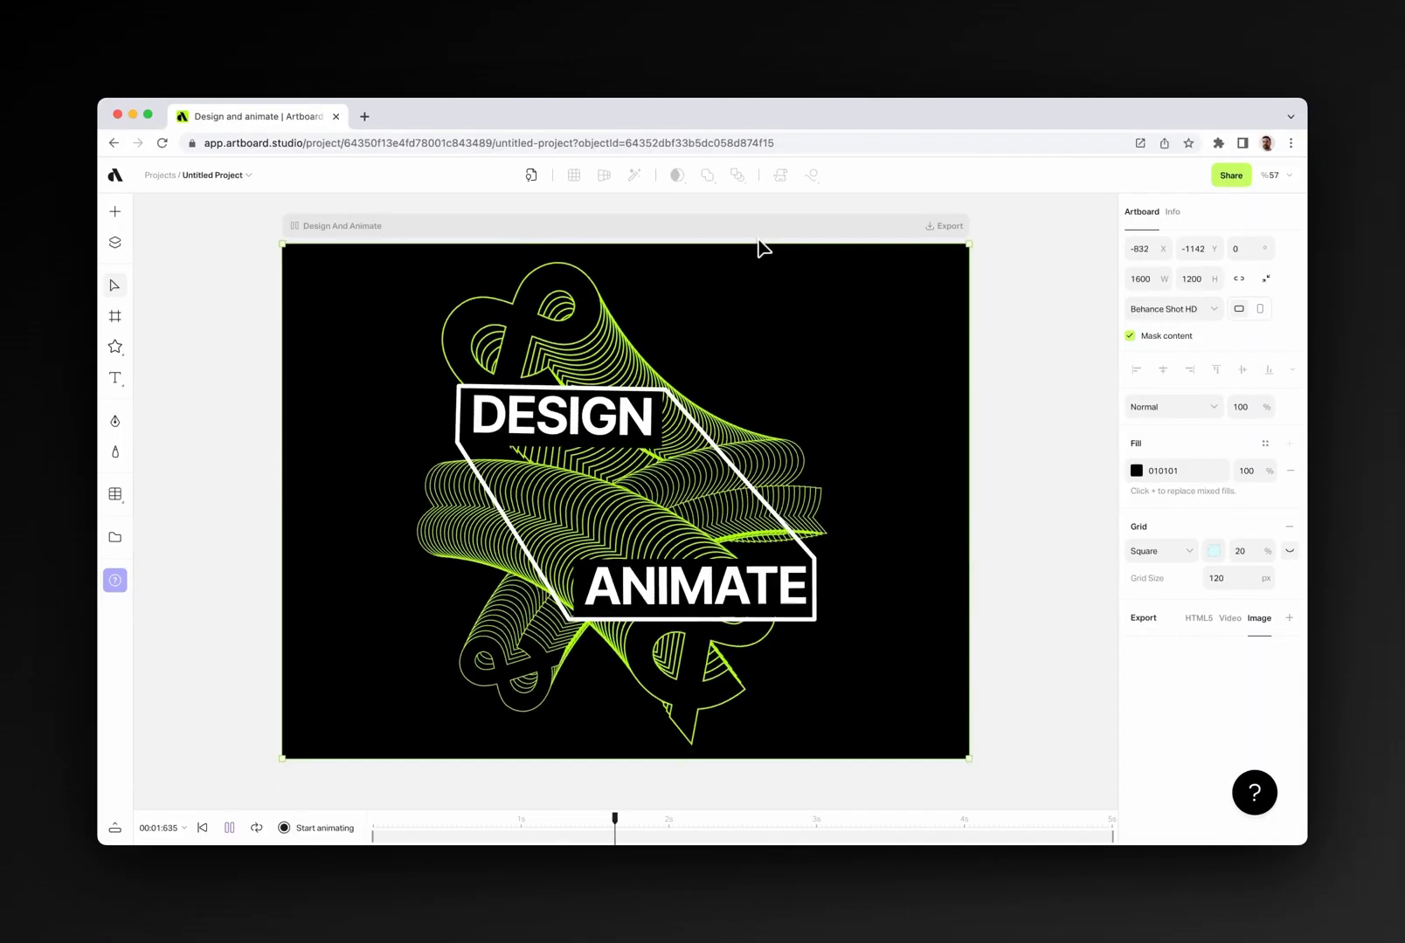
# Select the orange star and add a Transform Effect to ring it with 25 rotated copies.
pyautogui.hscroll(-5, 751, 262)
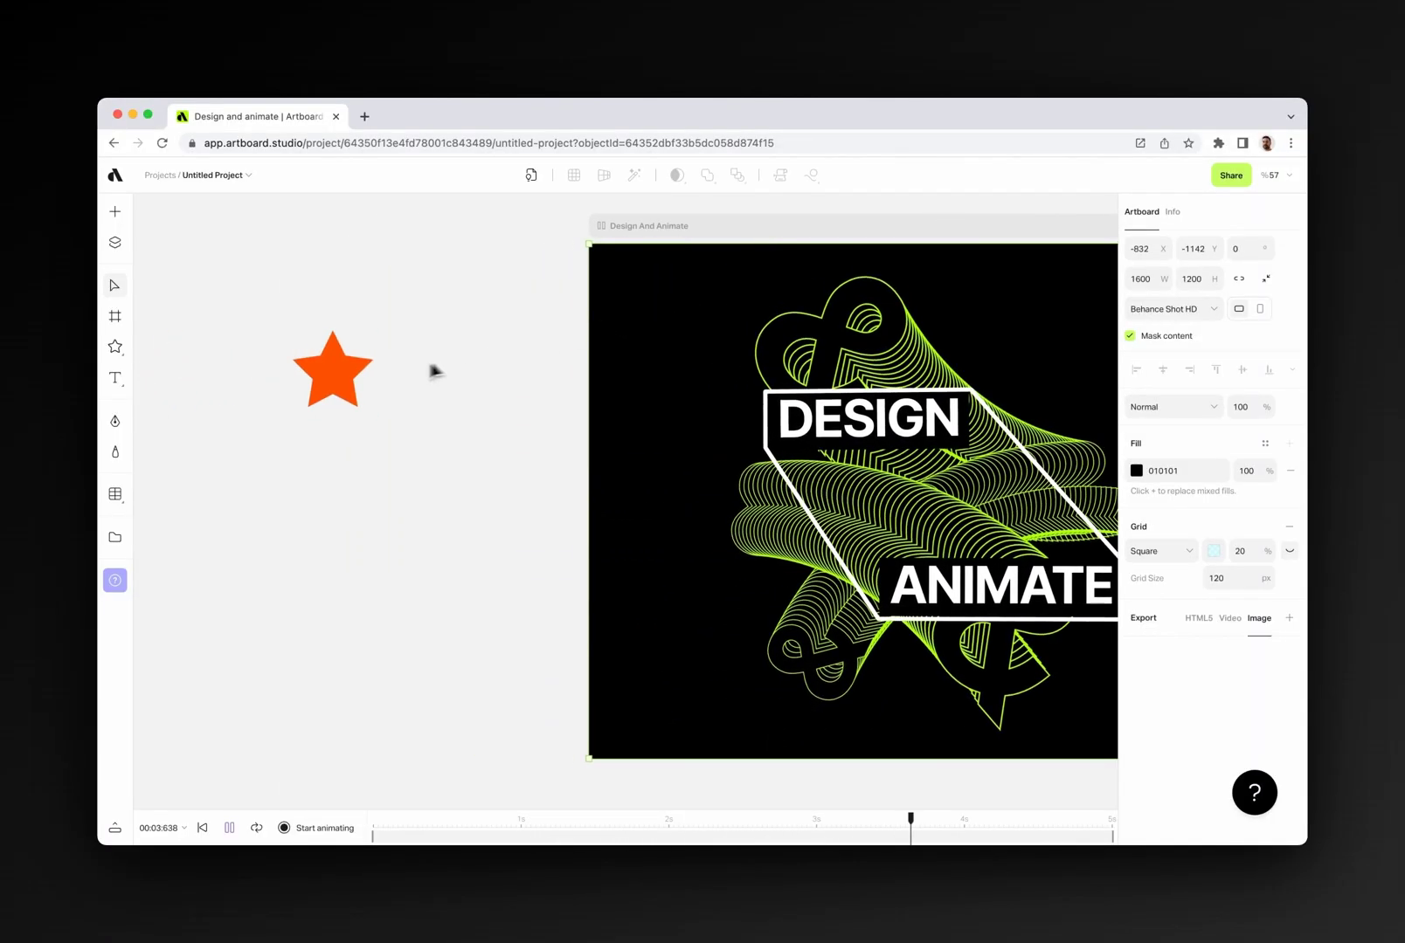
pyautogui.click(357, 383)
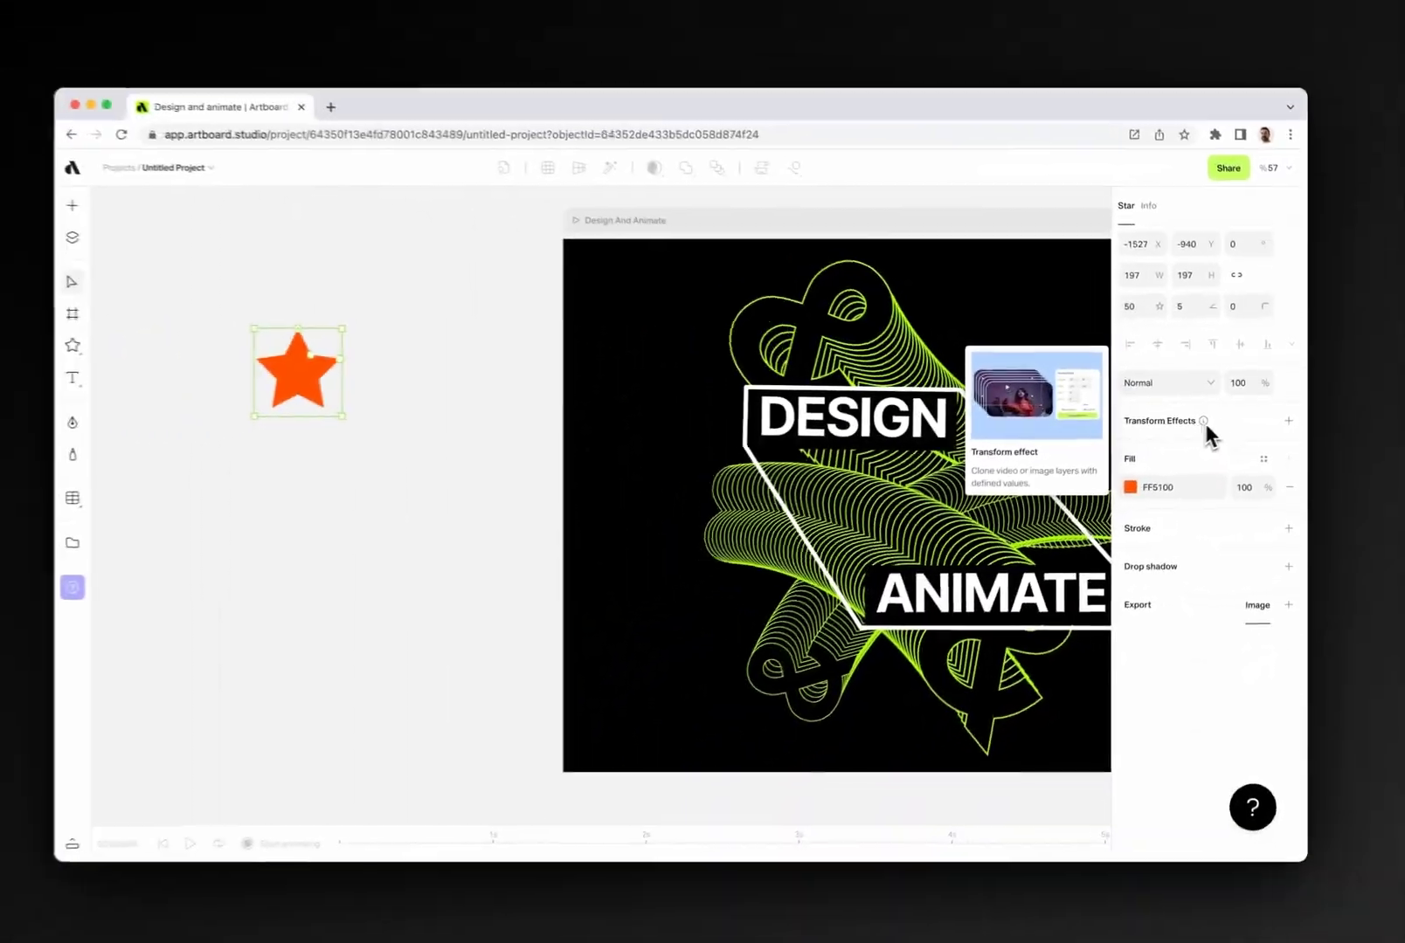
pyautogui.click(1282, 432)
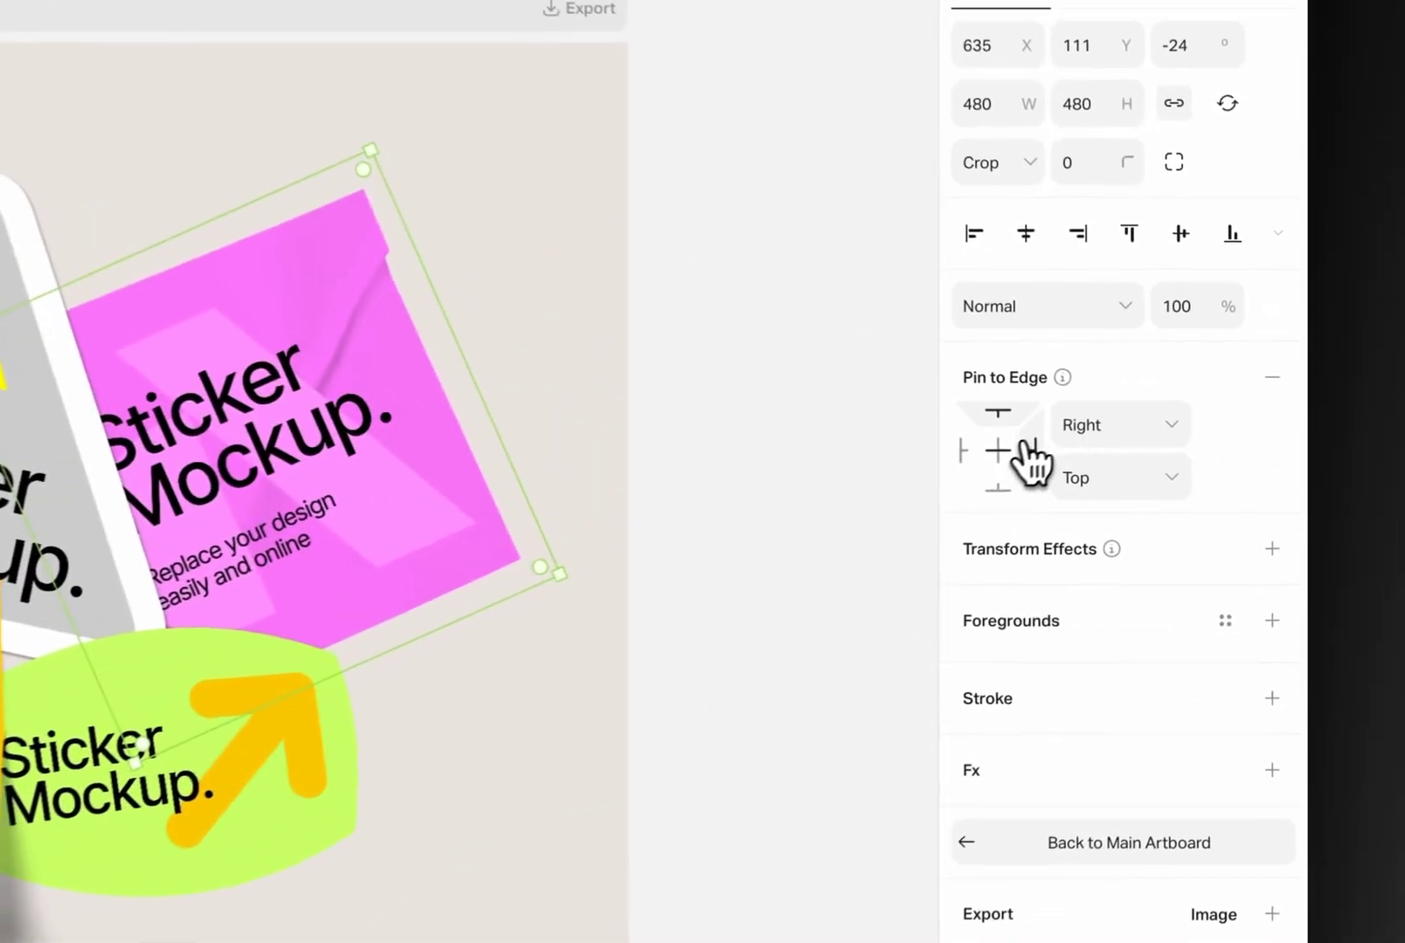
# Pin the sticker back to Top, then stretch the artboard to 1926×1247.
pyautogui.click(1148, 456)
pyautogui.click(1148, 476)
pyautogui.click(989, 411)
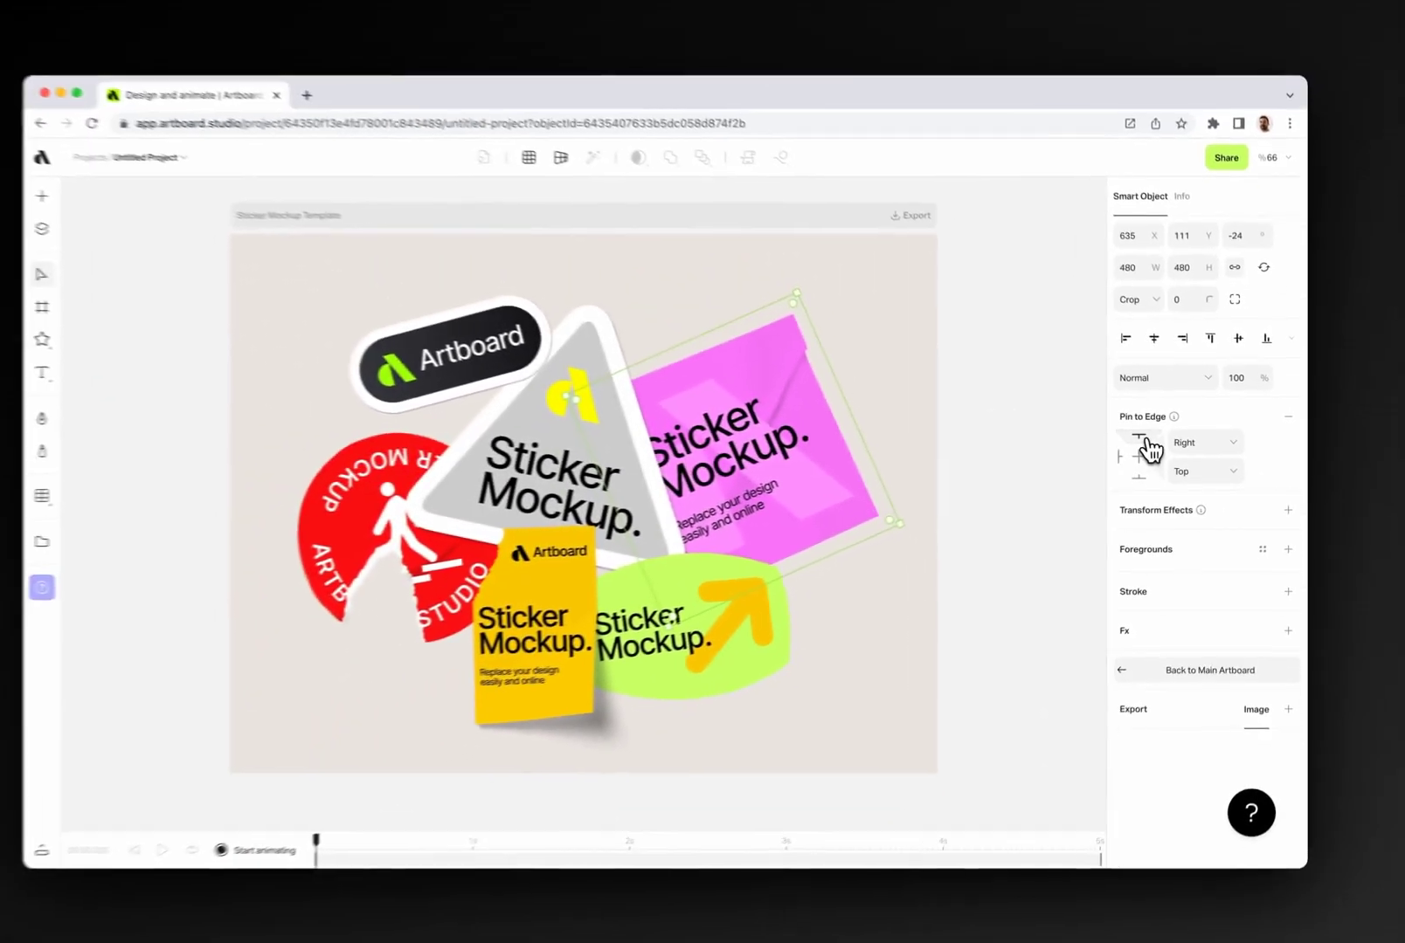
pyautogui.scroll(-3, 776, 348)
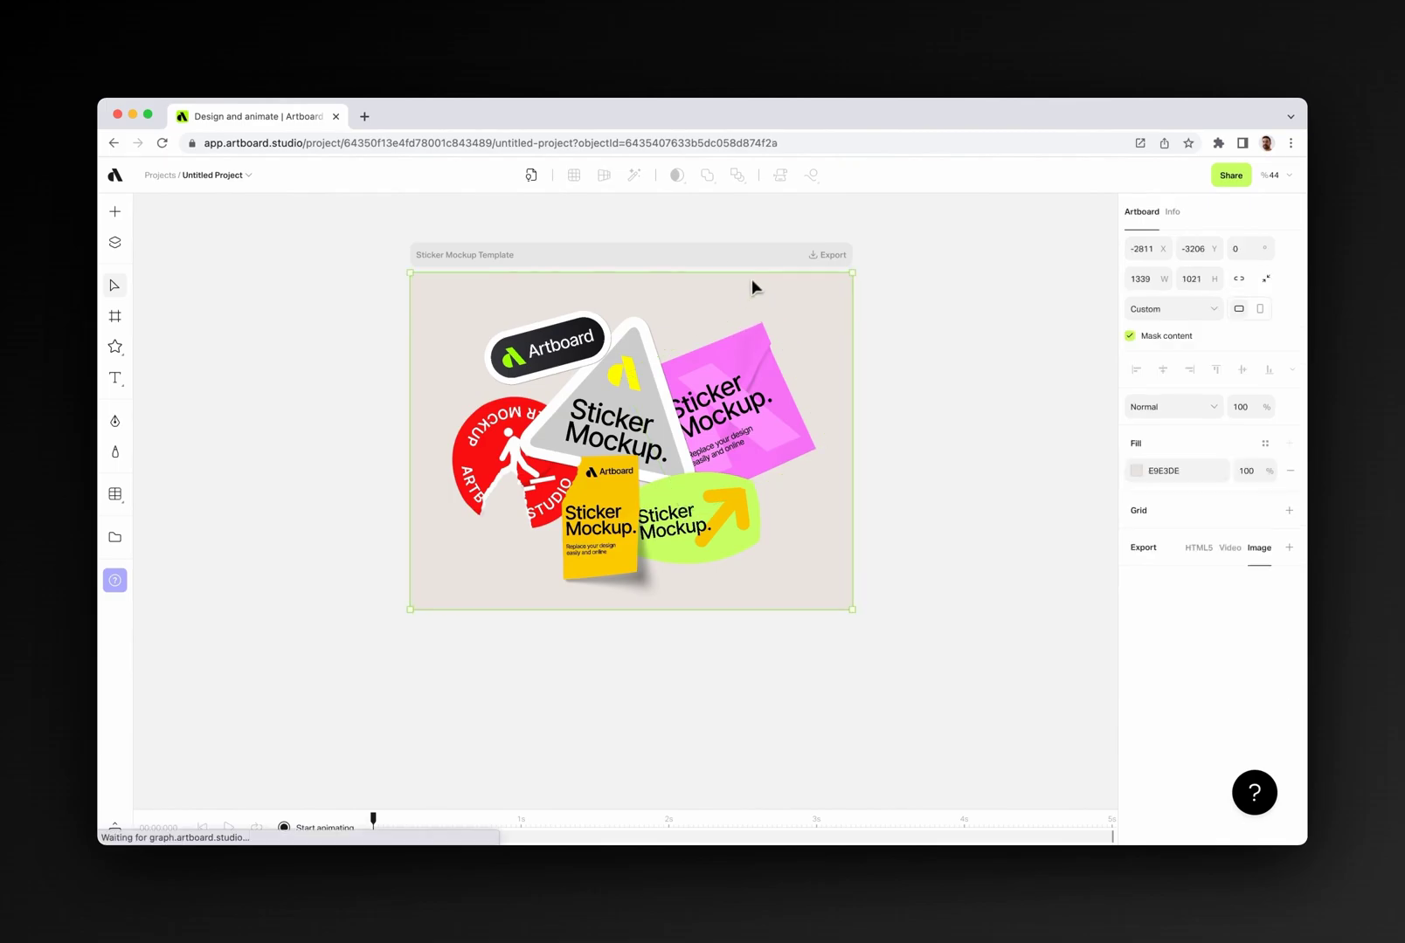
pyautogui.moveTo(852, 599); pyautogui.dragTo(1044, 689)
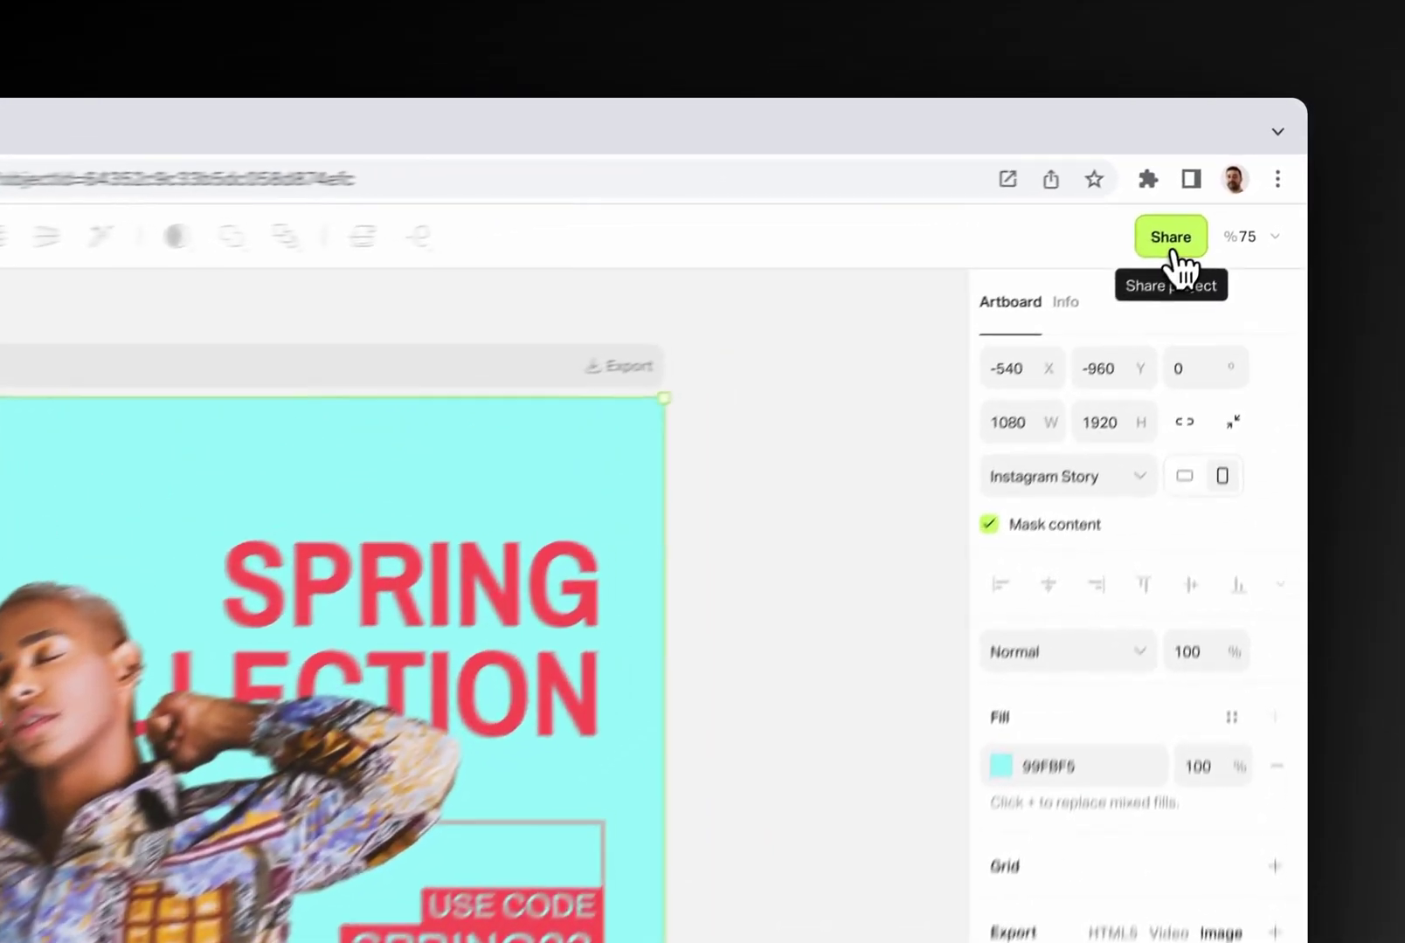
# Open the Share settings and show the Can view / Can copy invite permissions.
pyautogui.click(1229, 175)
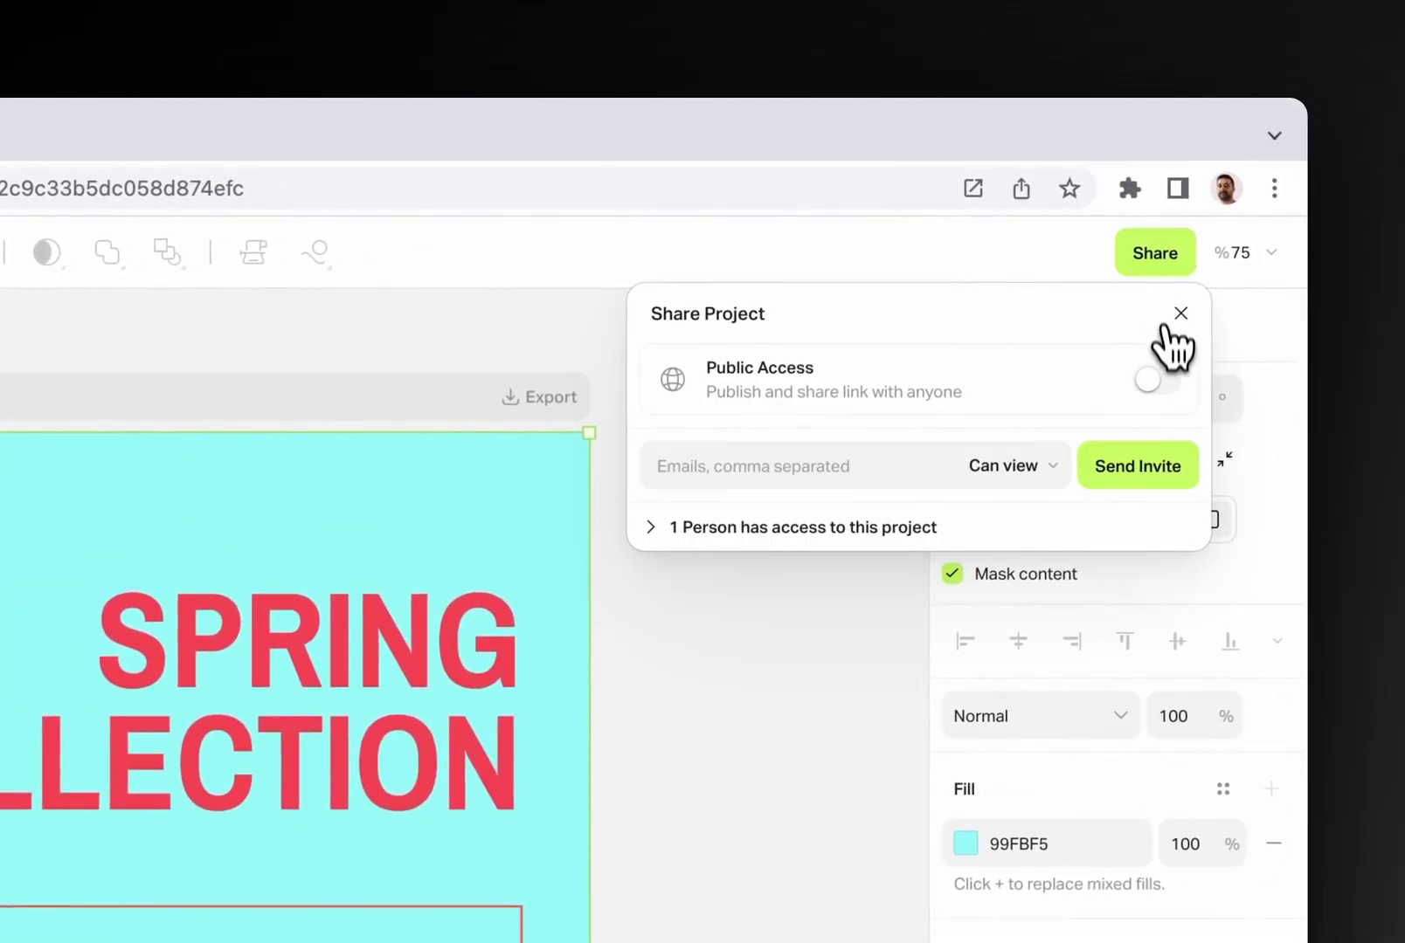
pyautogui.click(1158, 380)
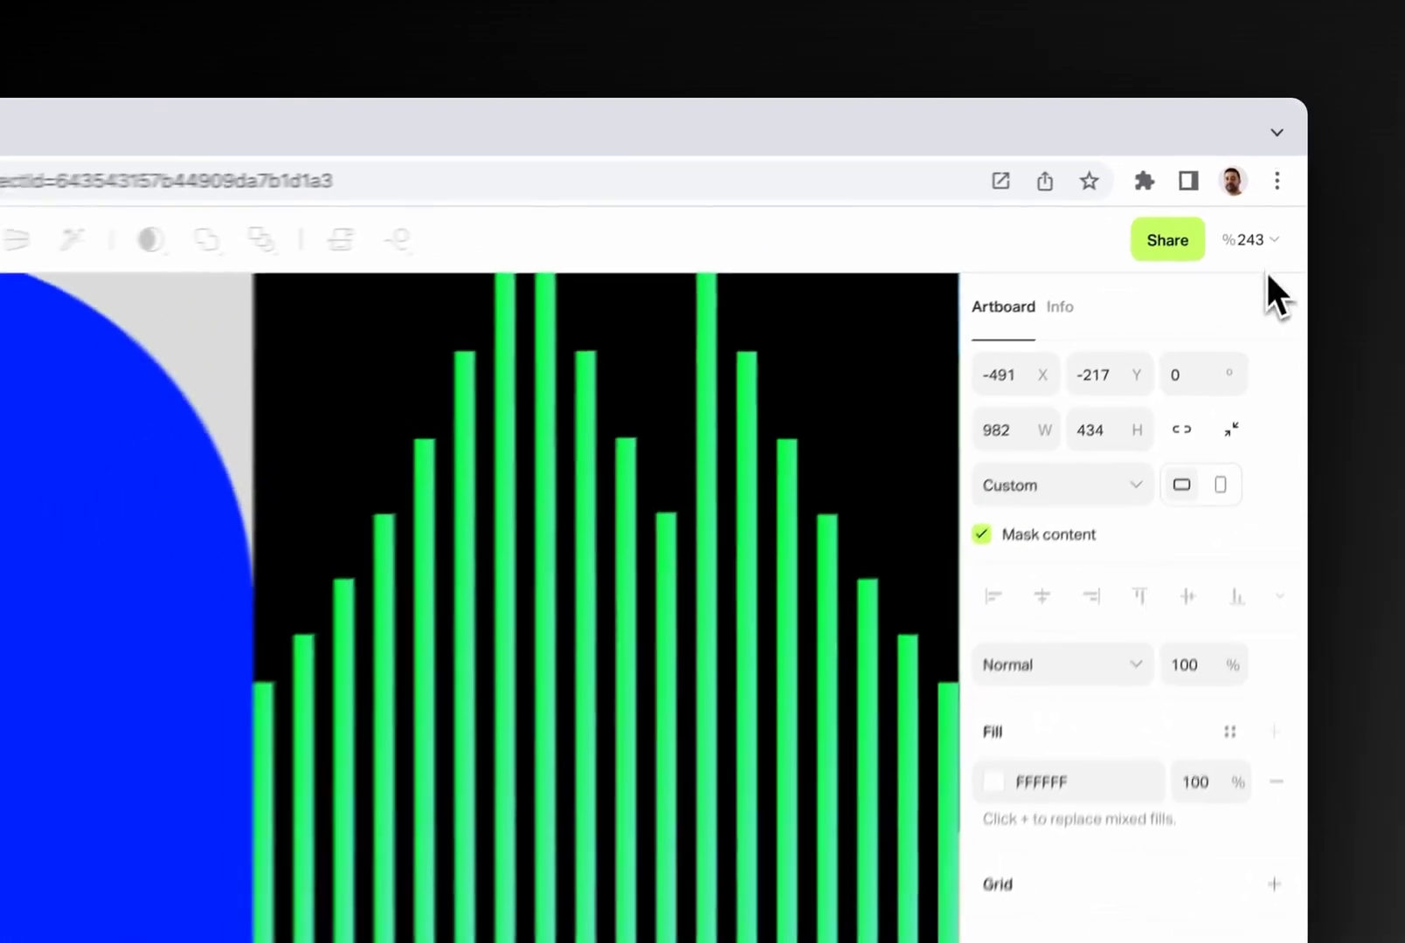
# Set the editor theme to Dark from the zoom percentage dropdown's Theme submenu.
pyautogui.click(1271, 243)
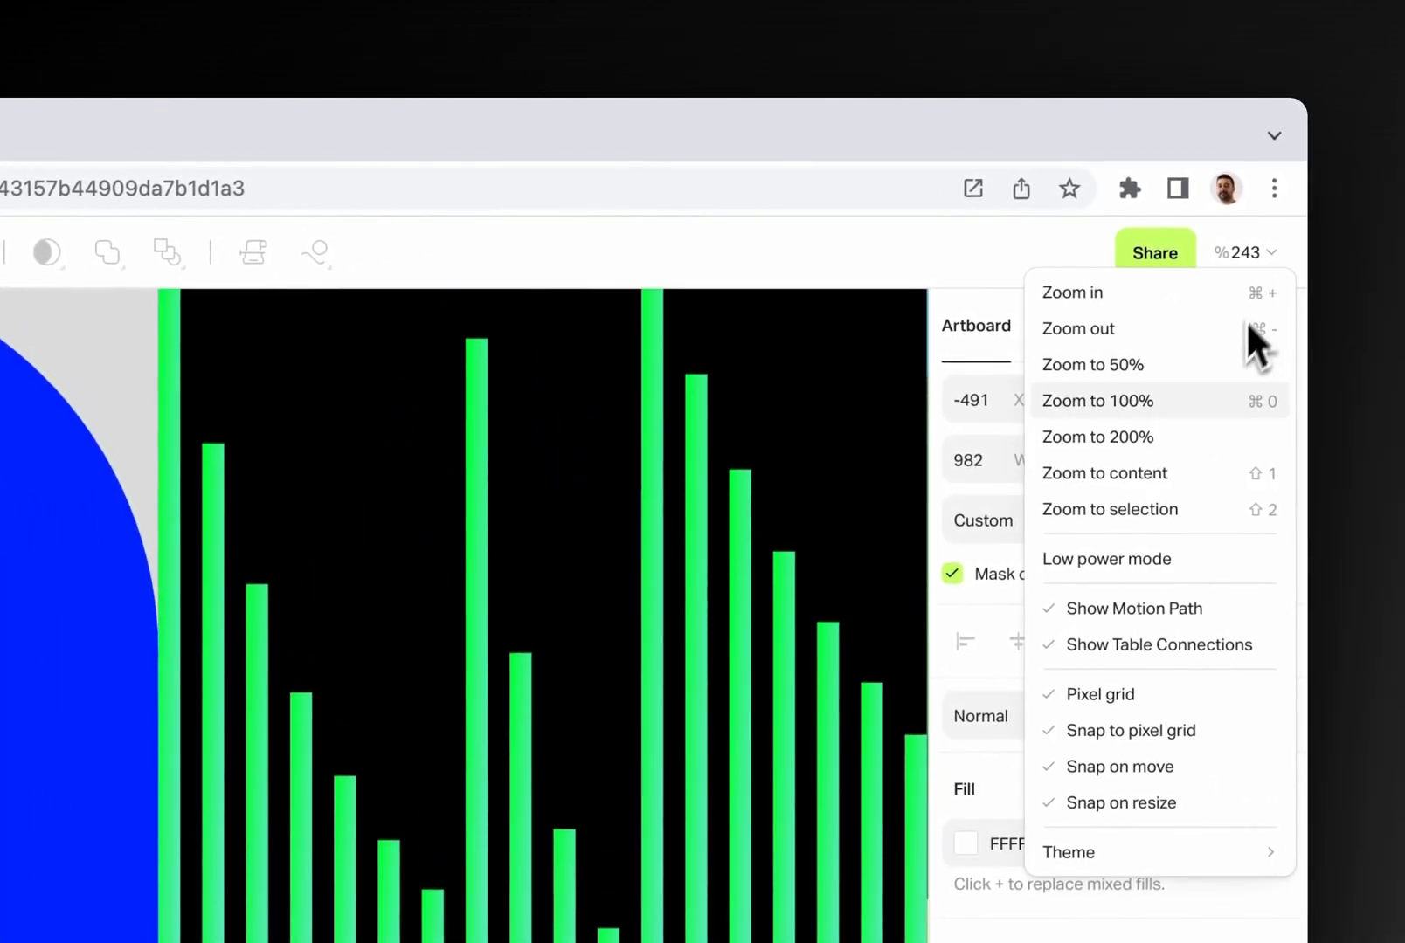
pyautogui.moveTo(1188, 852)
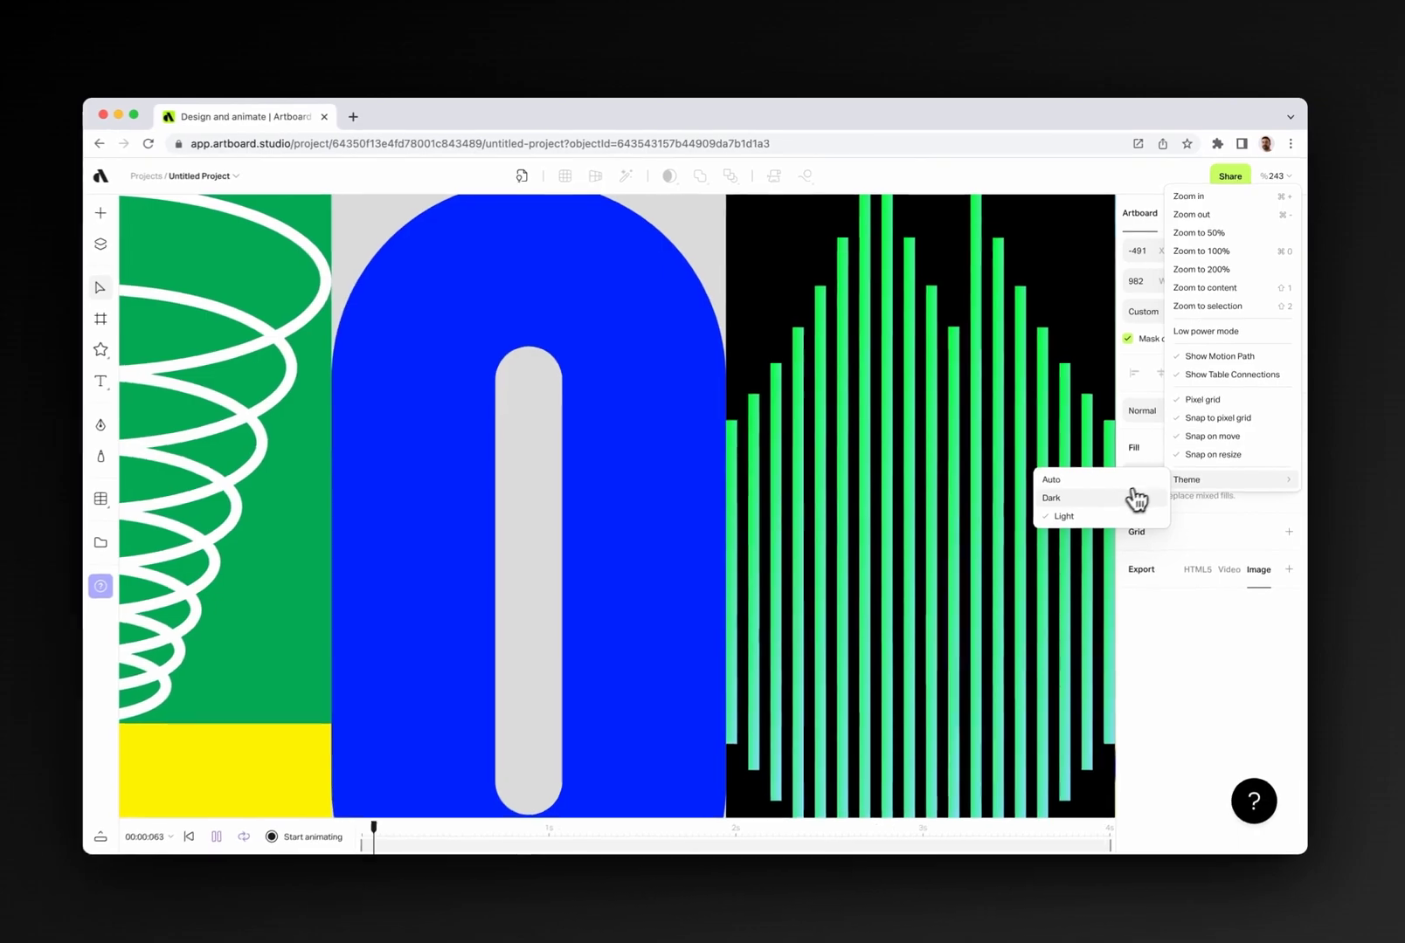
pyautogui.click(1136, 498)
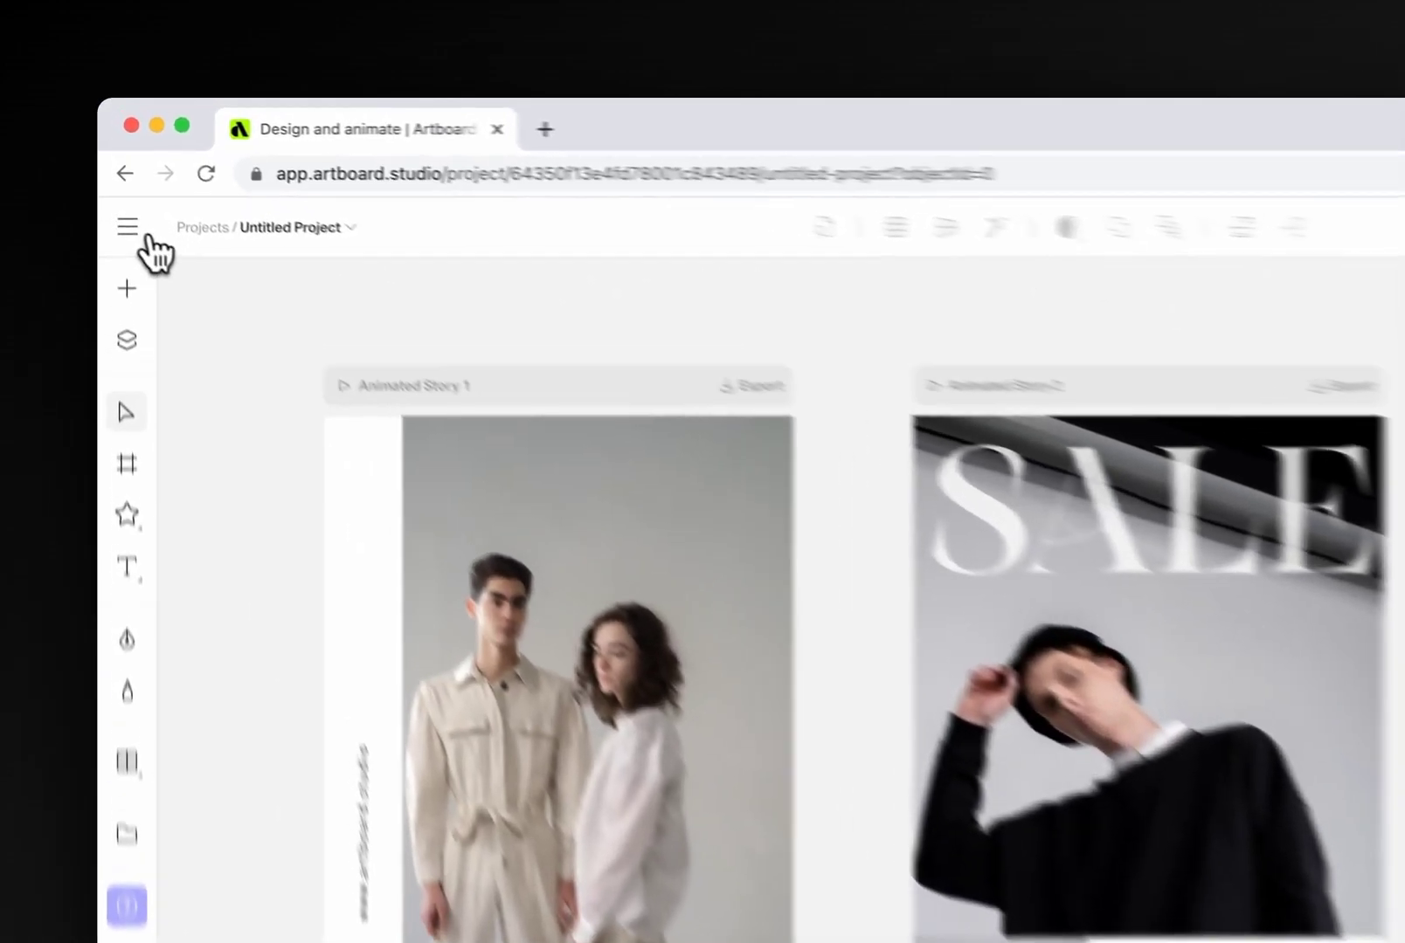
# Display the Keyboard Shortcuts reference from the hamburger main menu.
pyautogui.click(115, 175)
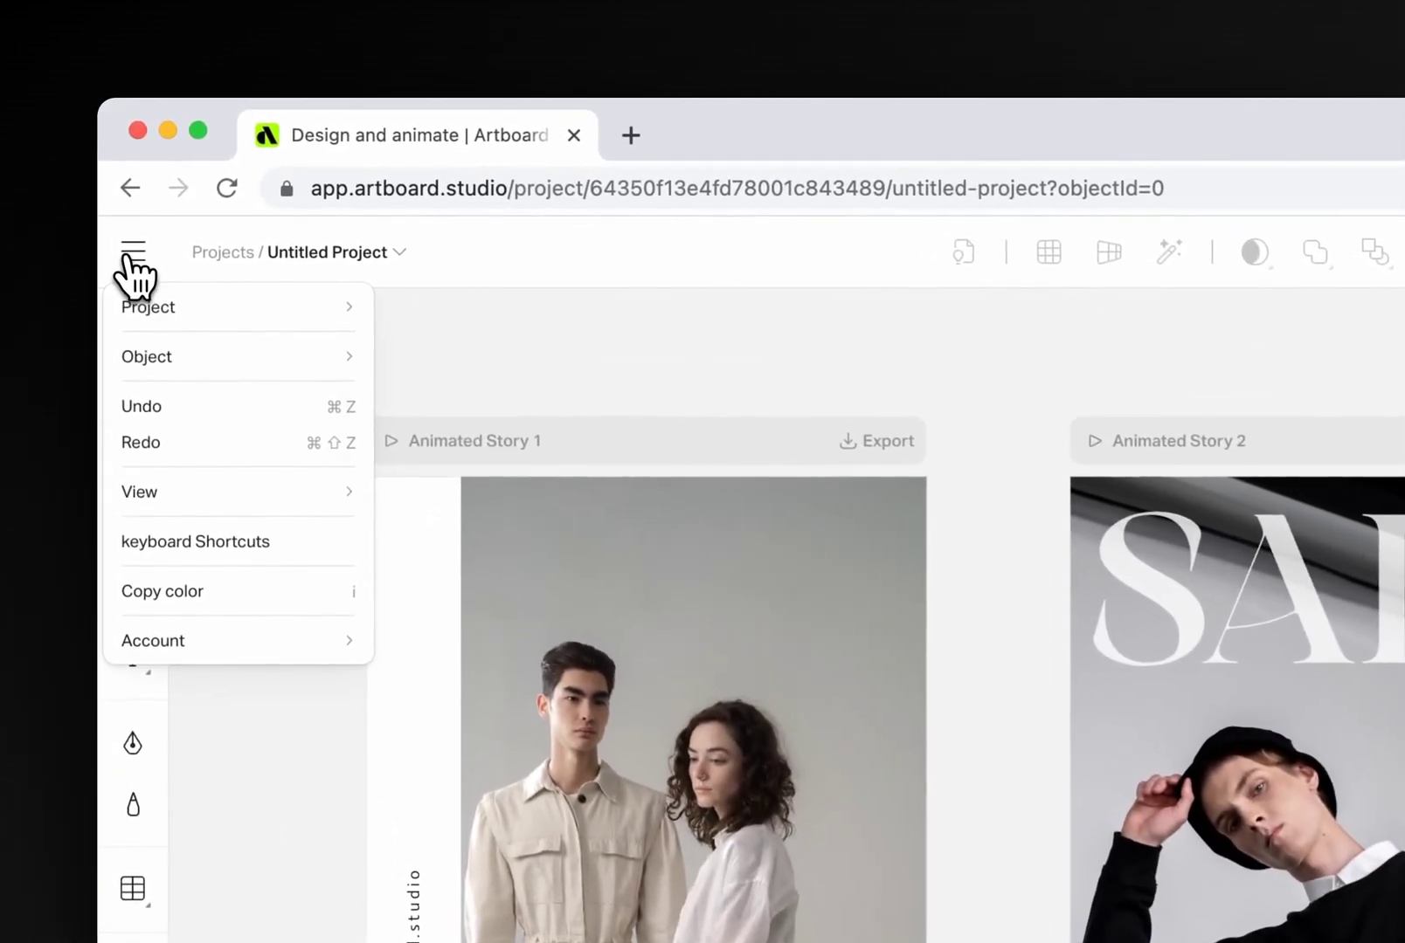
pyautogui.moveTo(140, 295)
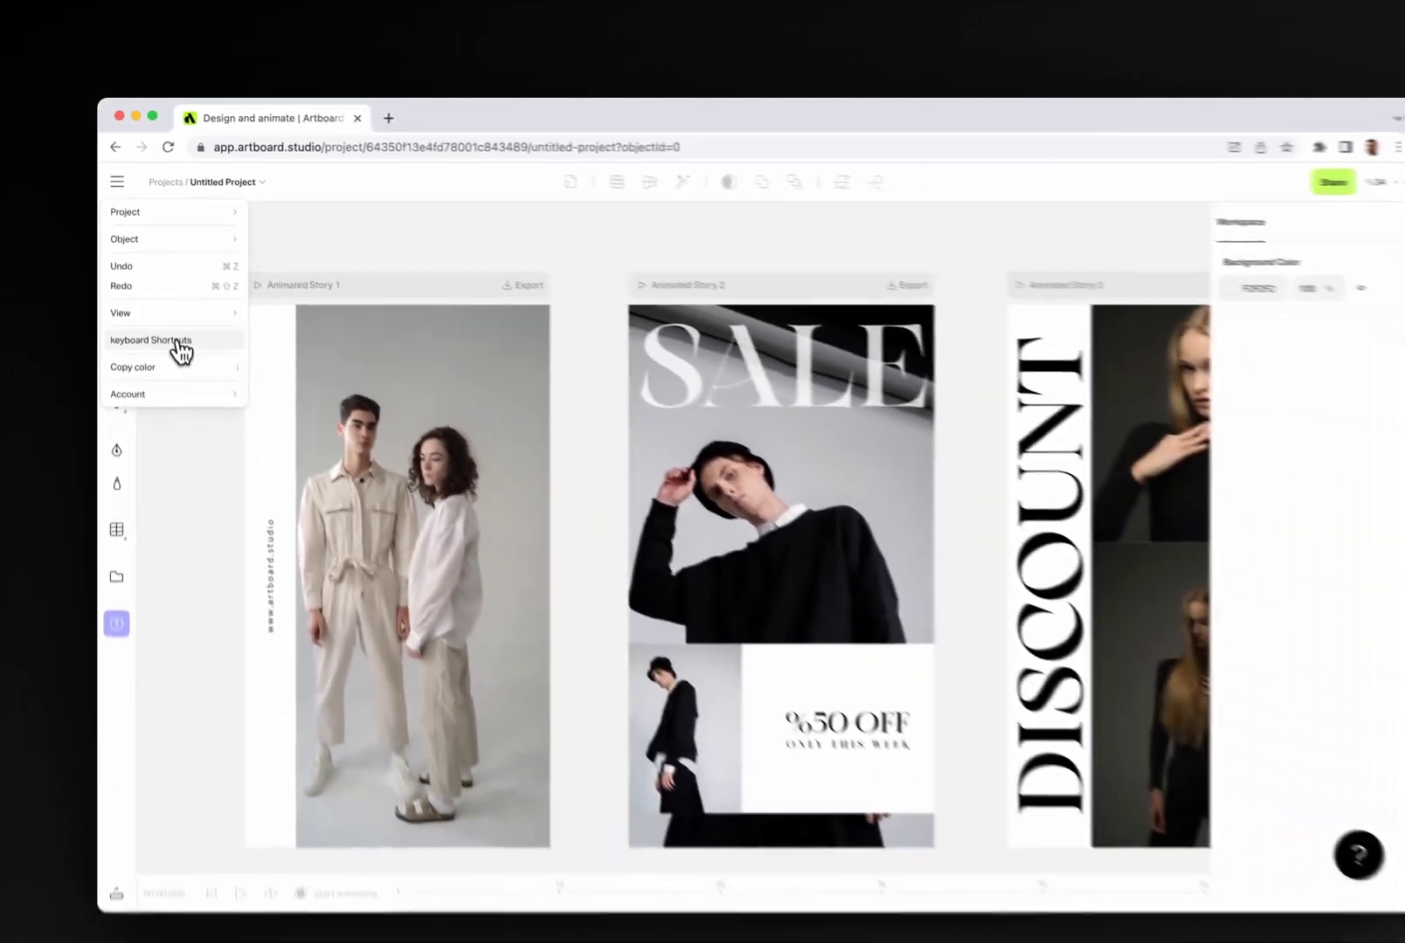
pyautogui.click(231, 544)
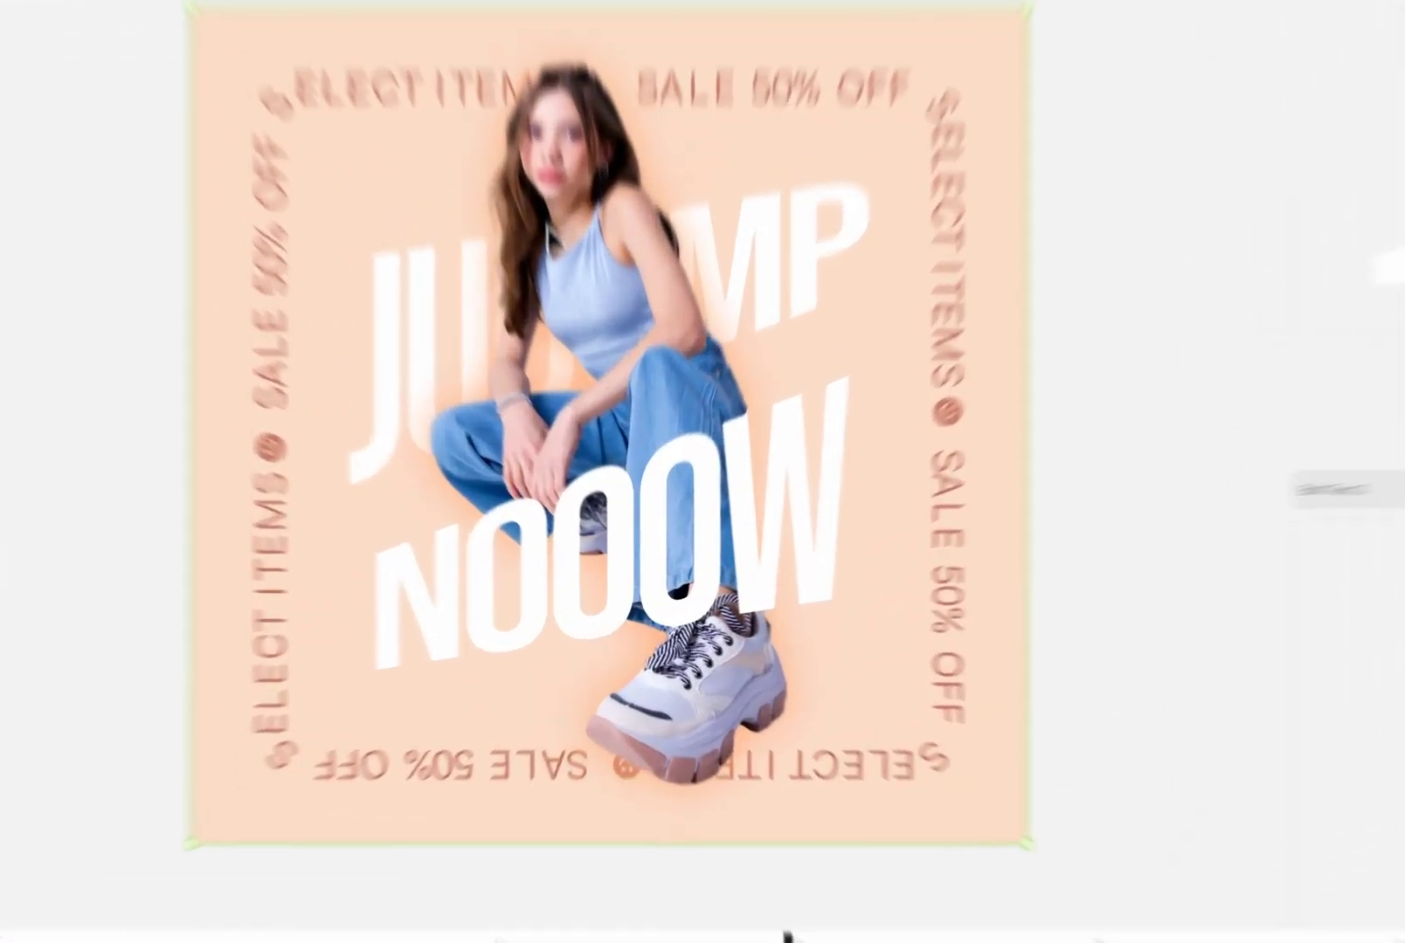
# Open the context menu of the circular sale text on the Animated Post artboard.
pyautogui.rightClick(581, 374)
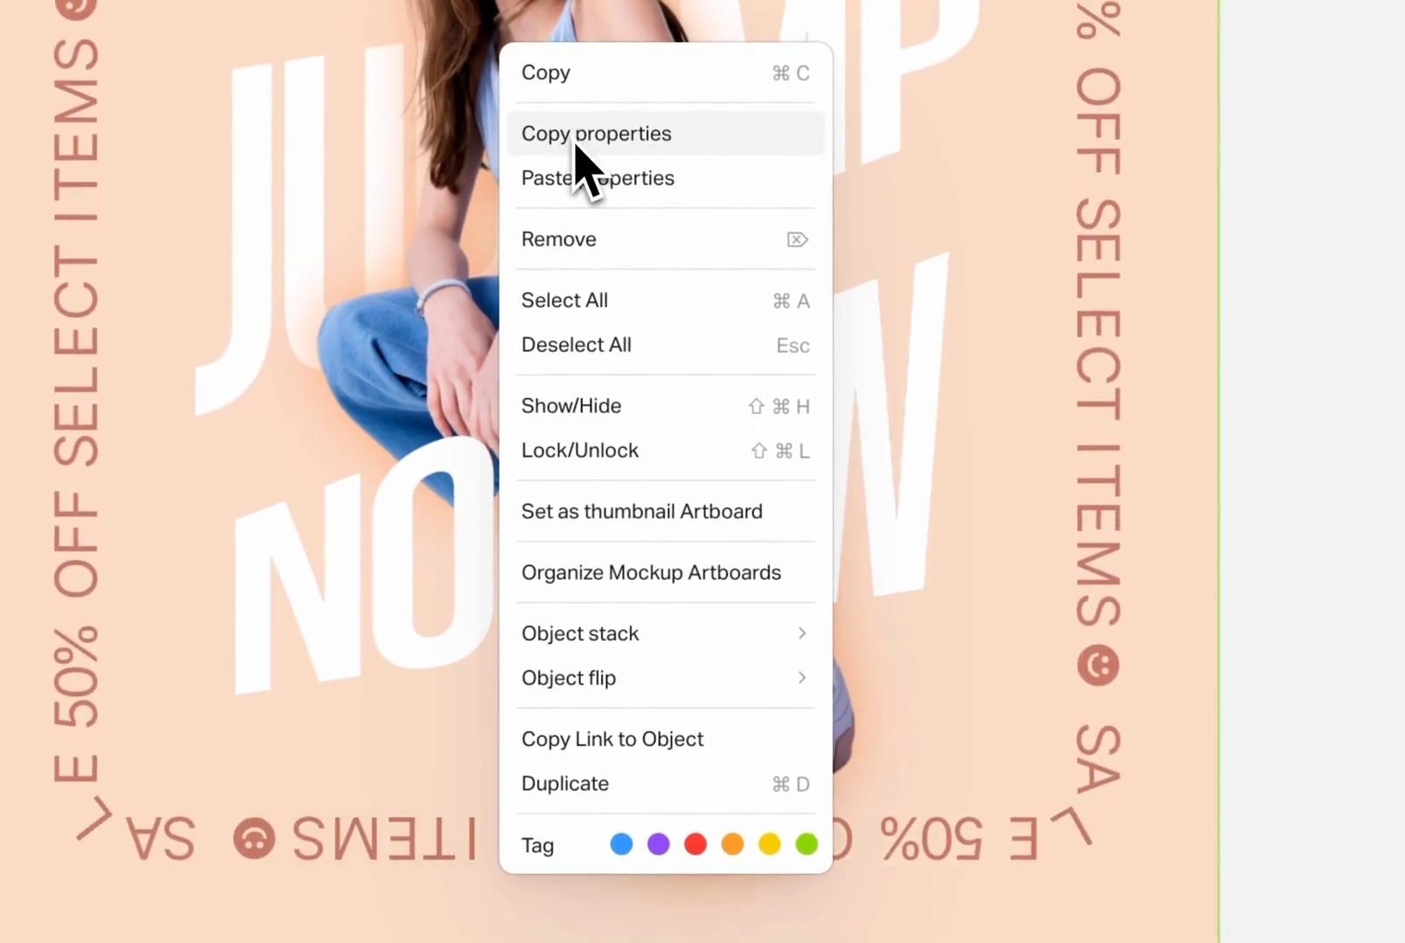